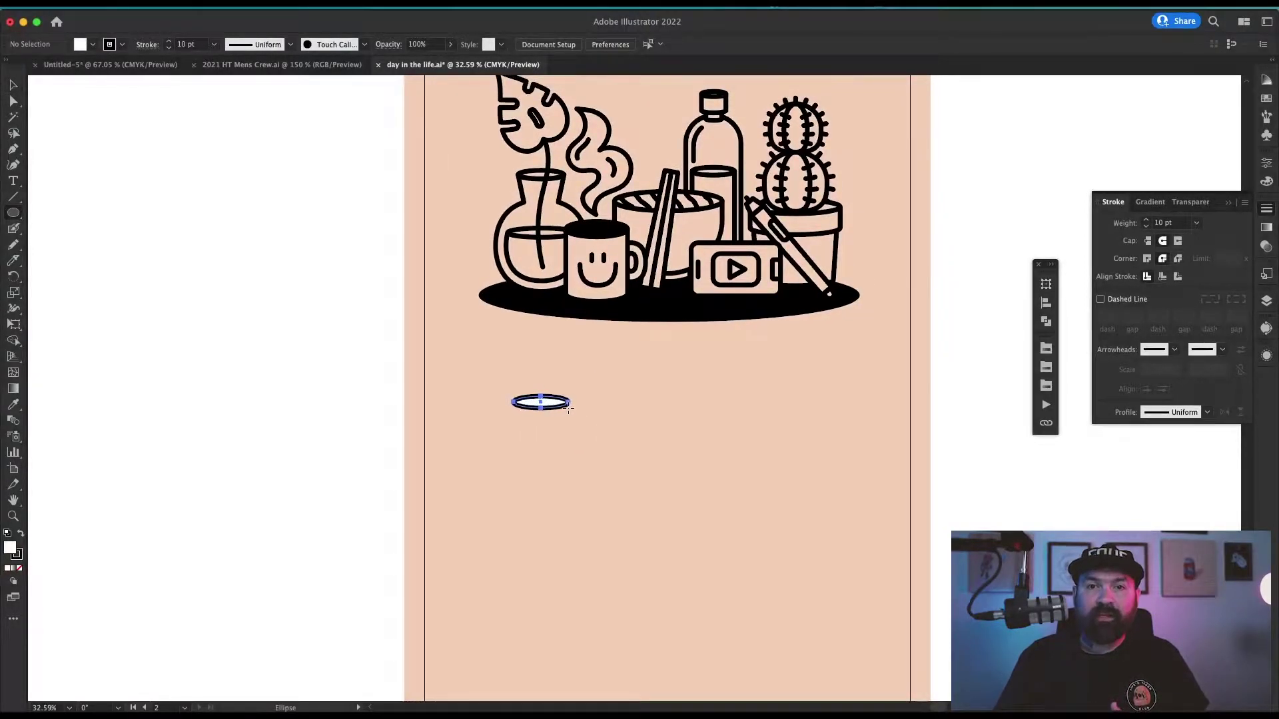
Step: Draw a flat ellipse for the vase rim and a large circle below it, rounding the circle into a fuller body shape
left_click_drag(569, 407, 570, 408)
key("super+shift+a")
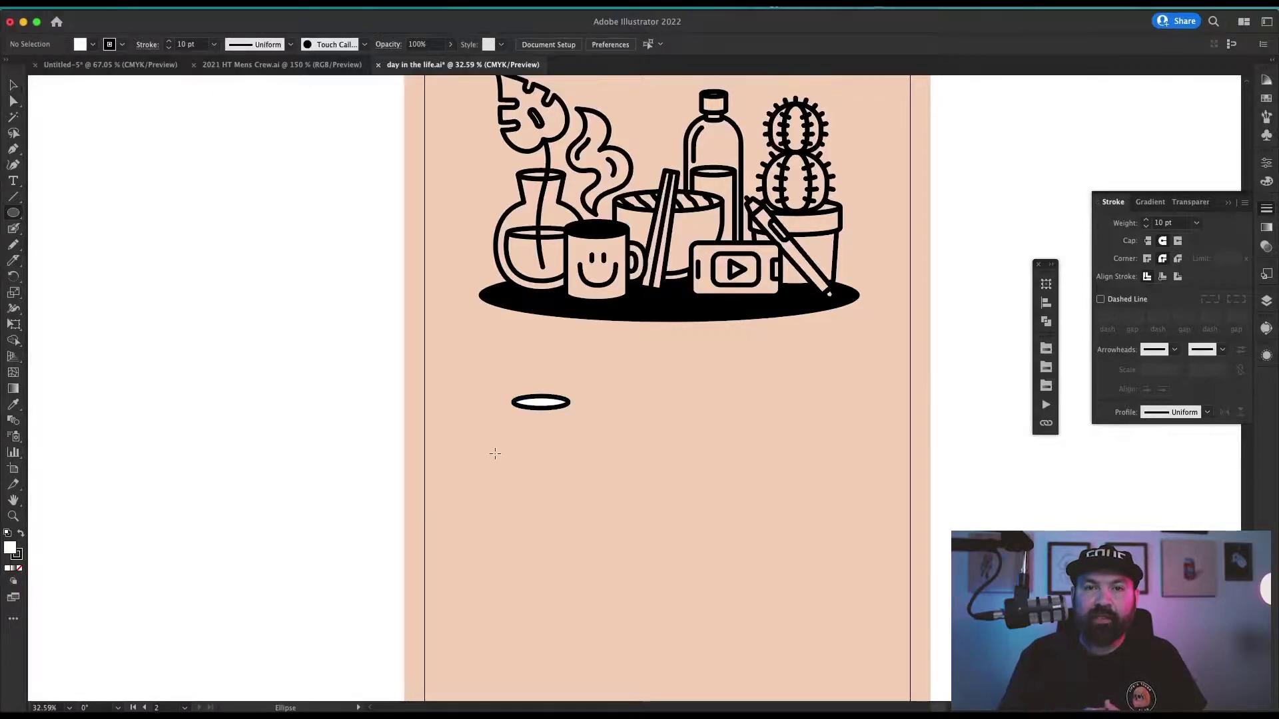
left_click_drag(556, 499, 596, 513)
key("super+shift+a")
key("a")
left_click(492, 508)
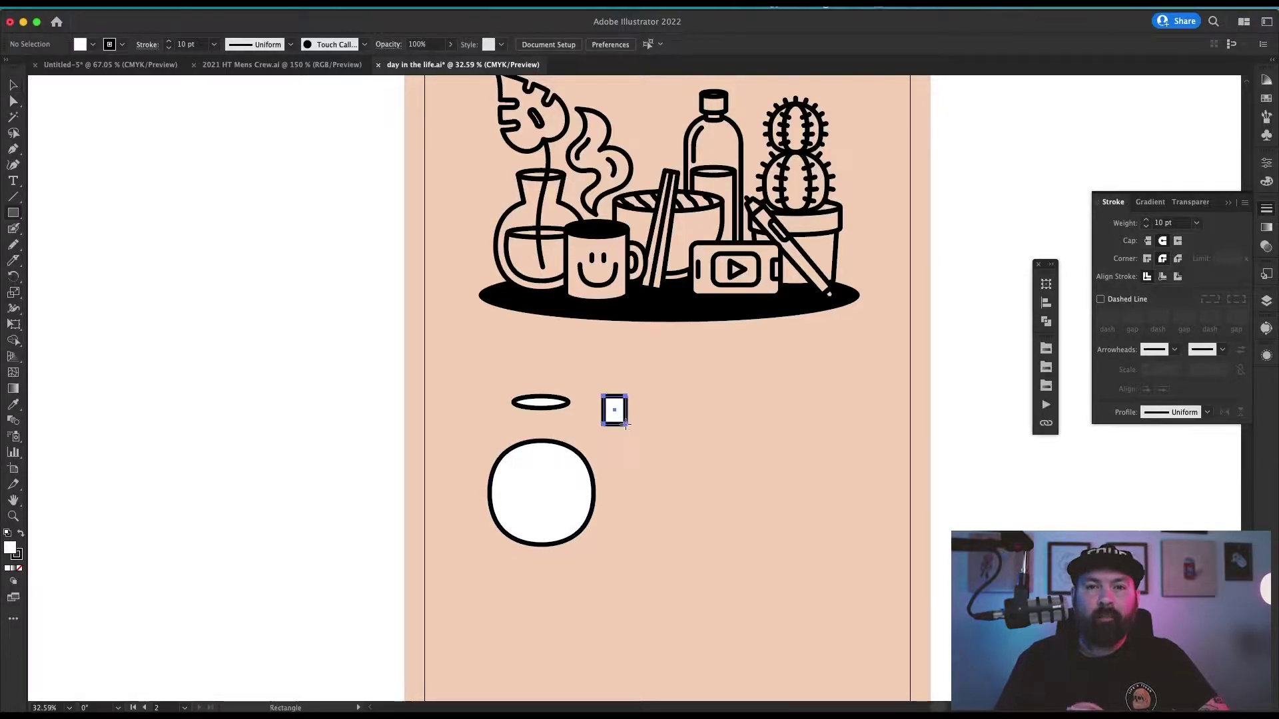
Step: Draw a small rectangle beside the rim and scale its two bottom anchors inward to form a tapered neck
key("a")
left_click(603, 432)
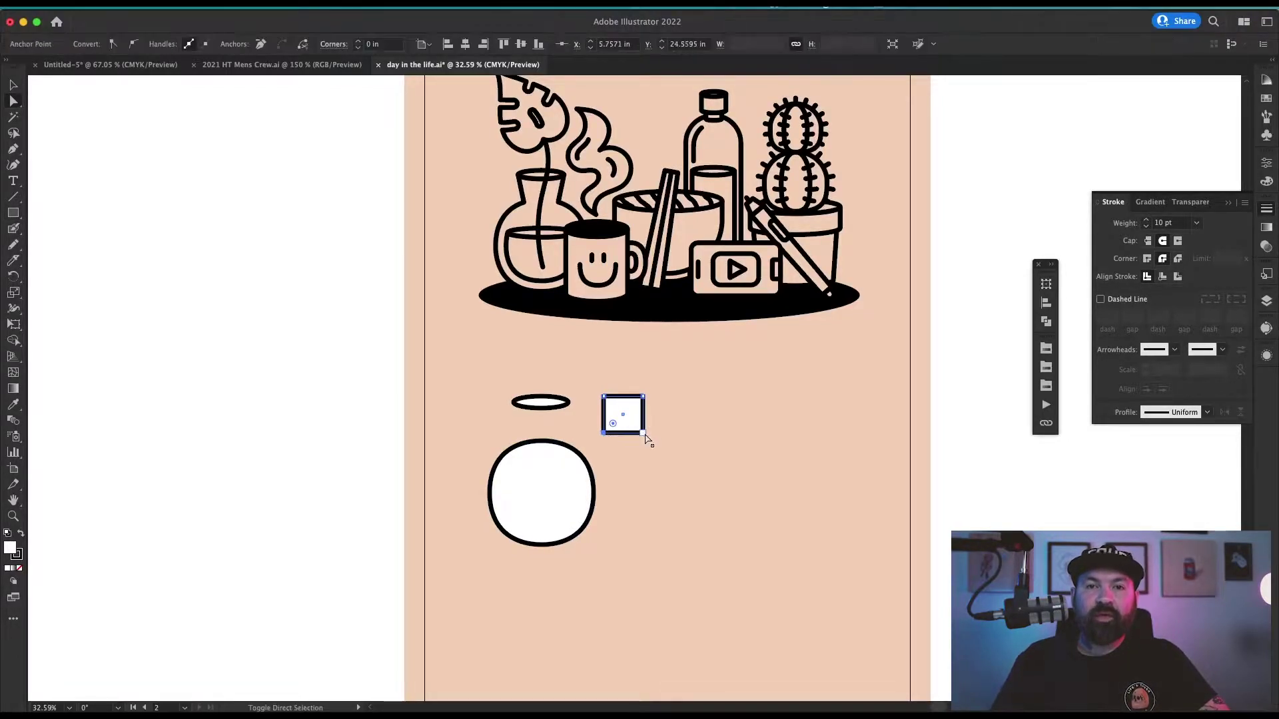
left_click(642, 433, "shift")
key("s")
left_click_drag(686, 431, 670, 429)
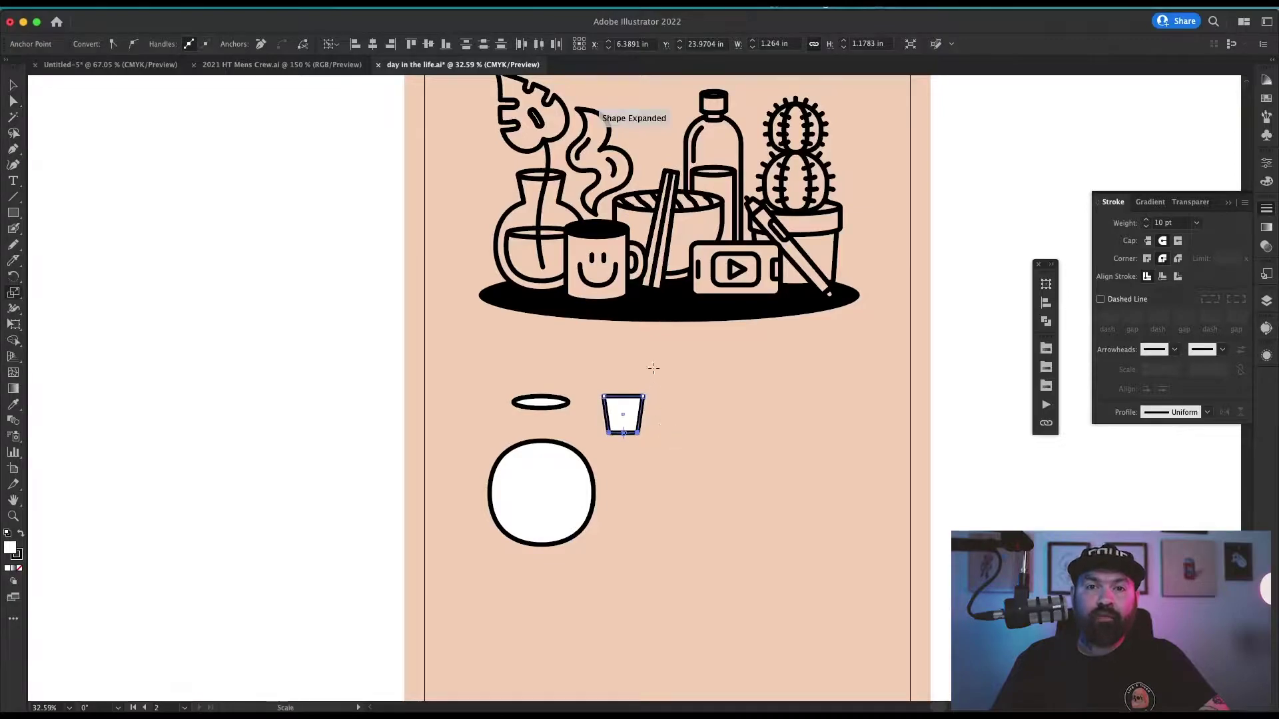
key("super+shift+a")
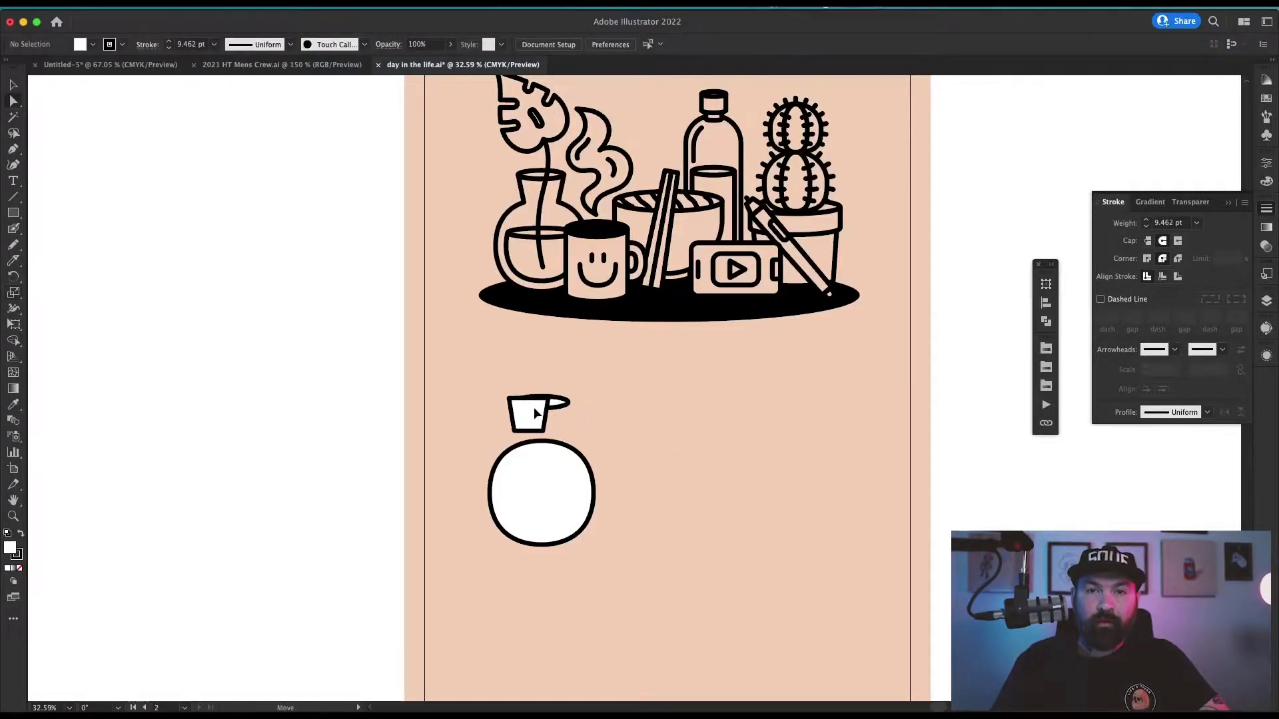
Step: Fit the tapered neck beneath the rim ellipse, scaled to the rim's width, and bring the rim in front of it
left_click(541, 419)
left_click_drag(608, 371, 630, 474)
key("super+z")
key("z")
left_click_drag(684, 363, 744, 363)
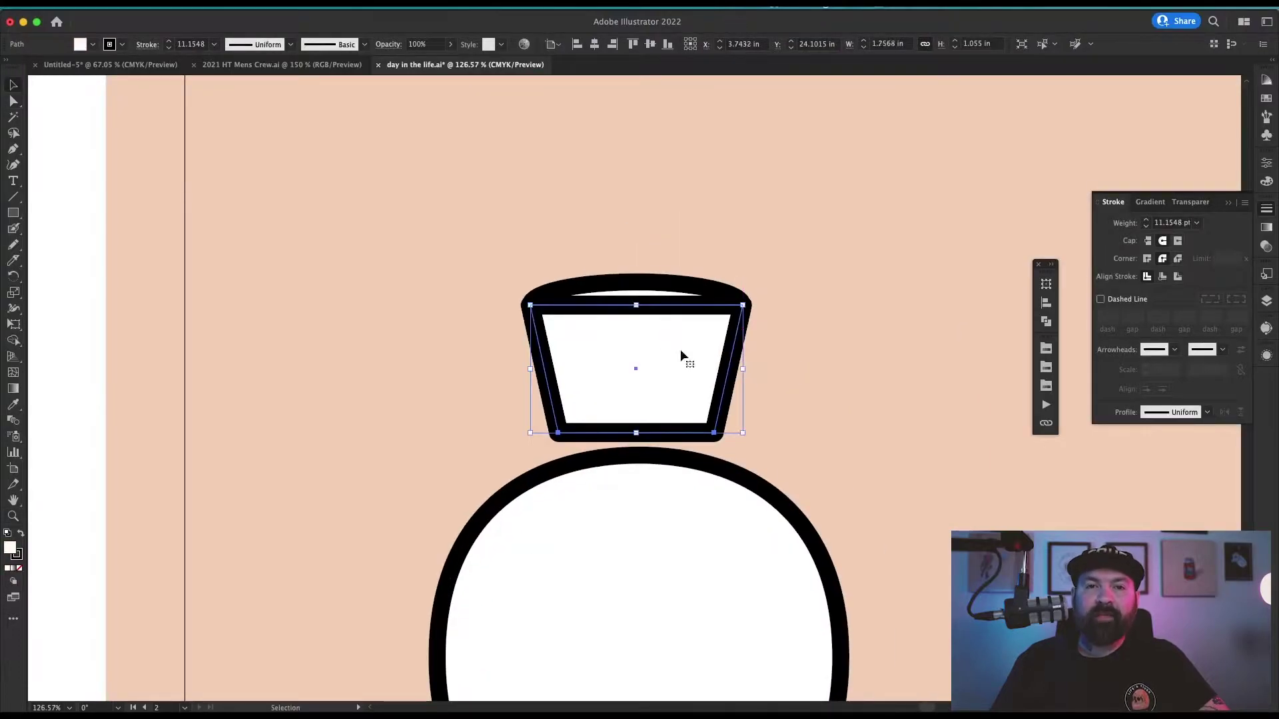
key("a")
left_click(654, 299)
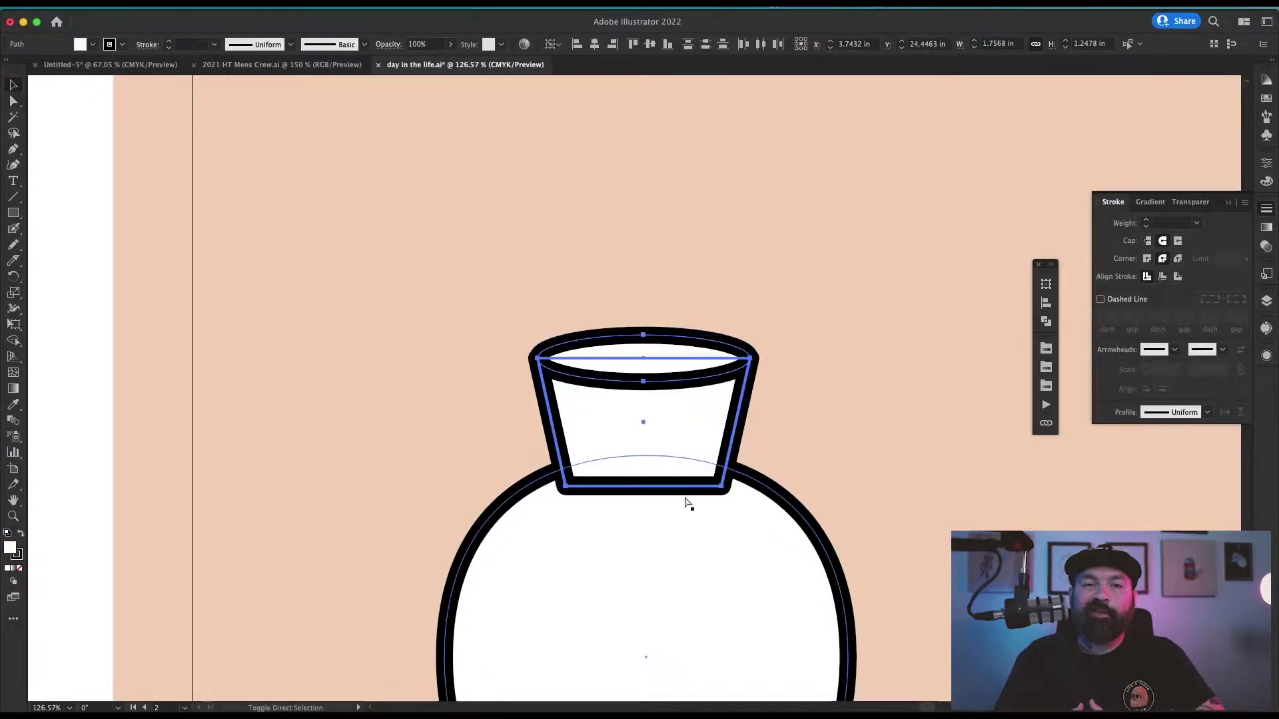
Step: Merge the neck and body with Shape Builder and offset the merged outline by -0.3472 in with miter joins
left_click(686, 540, "shift")
key("shift+m")
left_click_drag(688, 541, 670, 422)
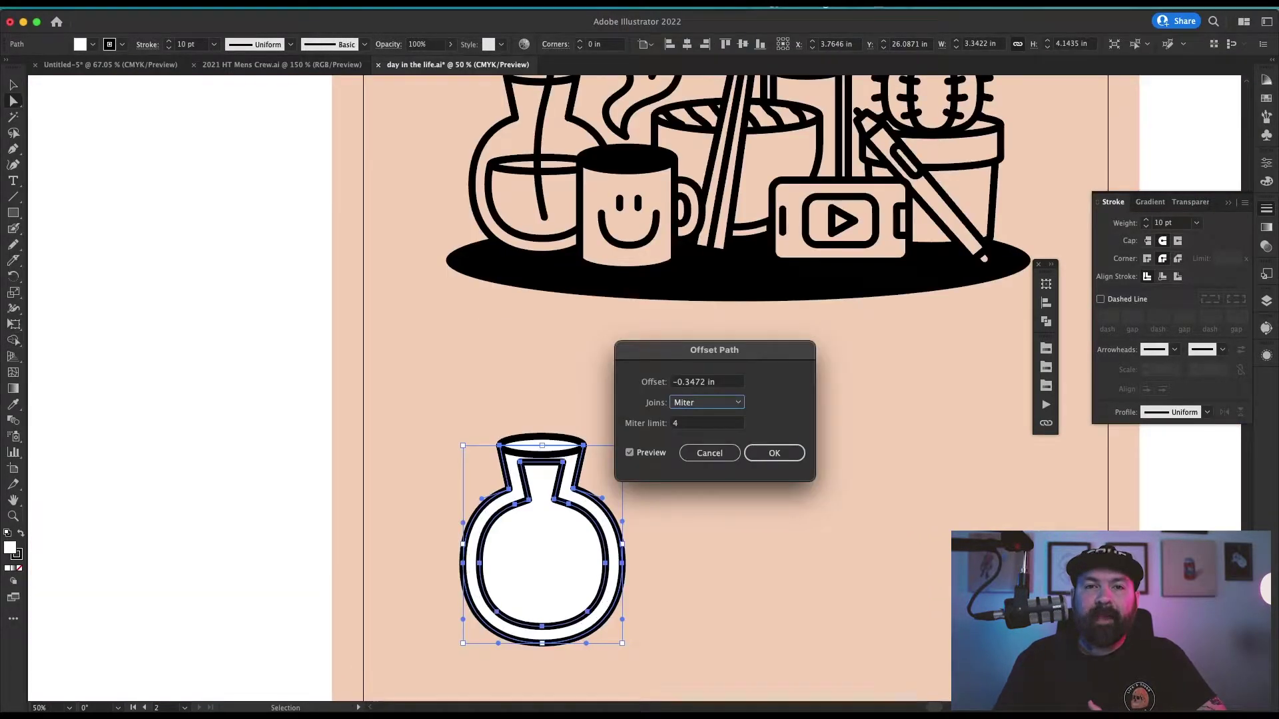
key("Return")
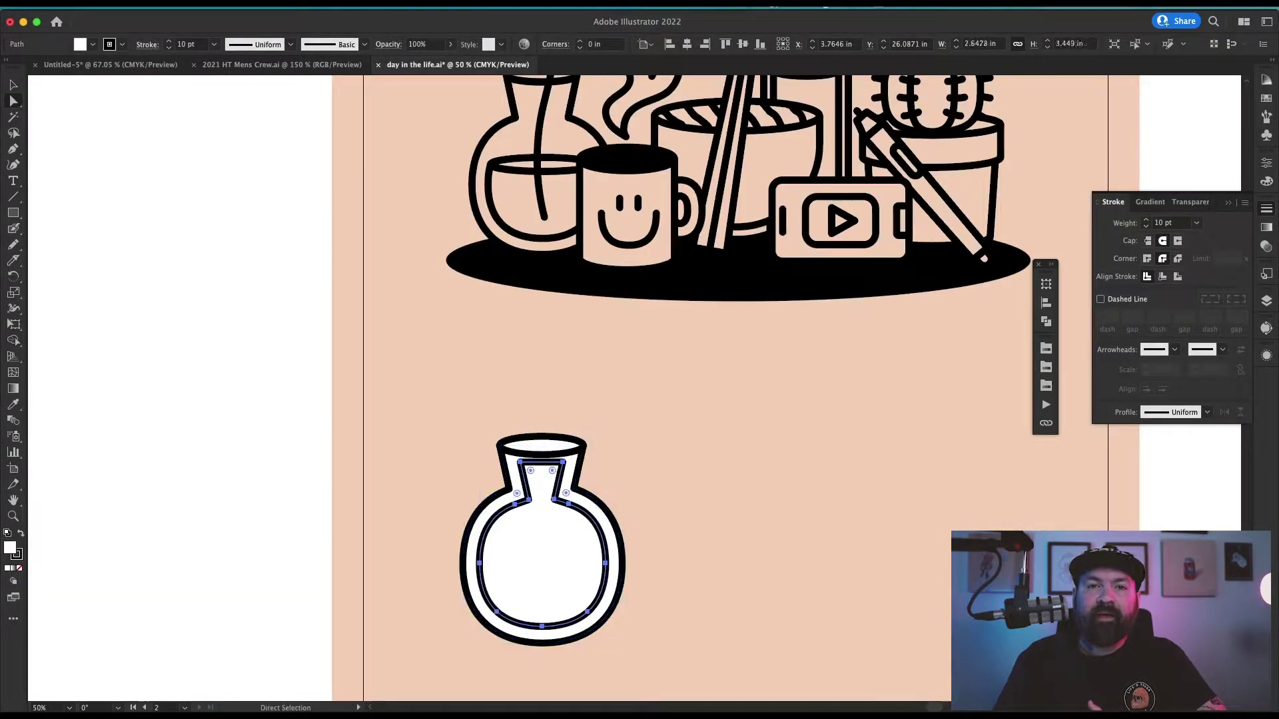
left_click(594, 647)
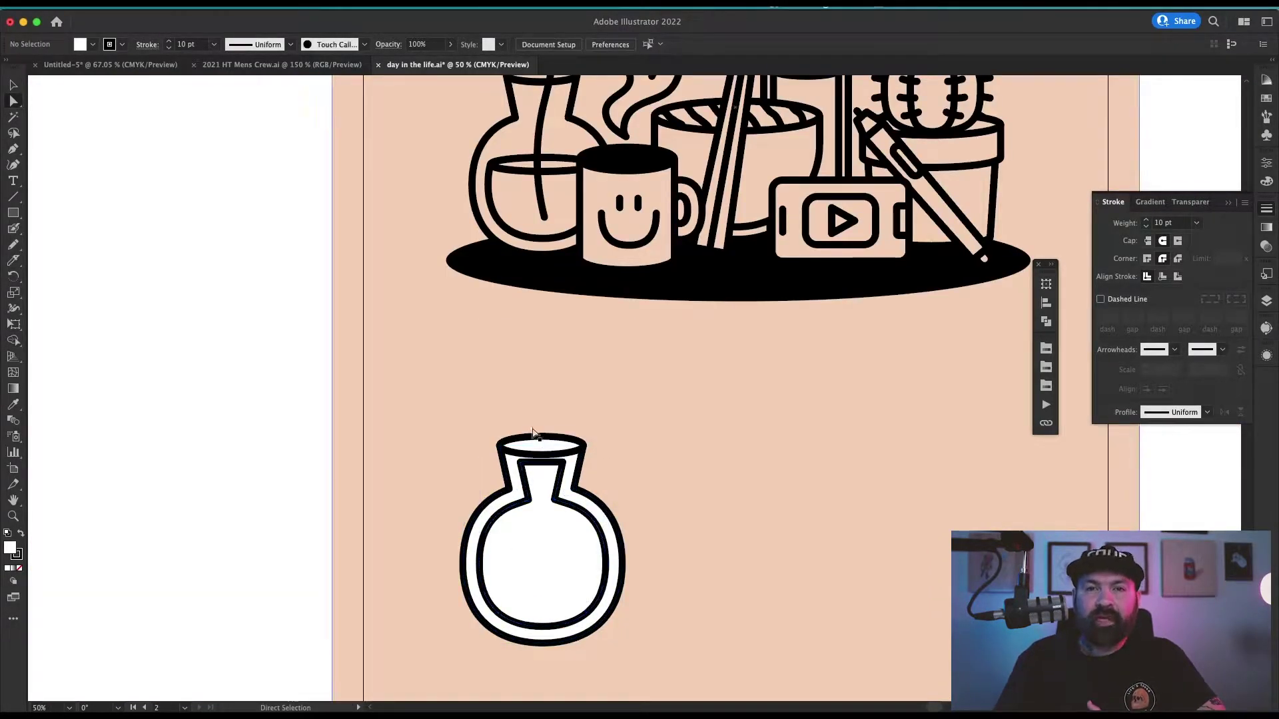
Step: Copy the rim ellipse down into the body, widen it to about 2.63 in, and turn off Scale Strokes & Effects
left_click_drag(542, 447, 605, 550)
key("v")
key("super+k")
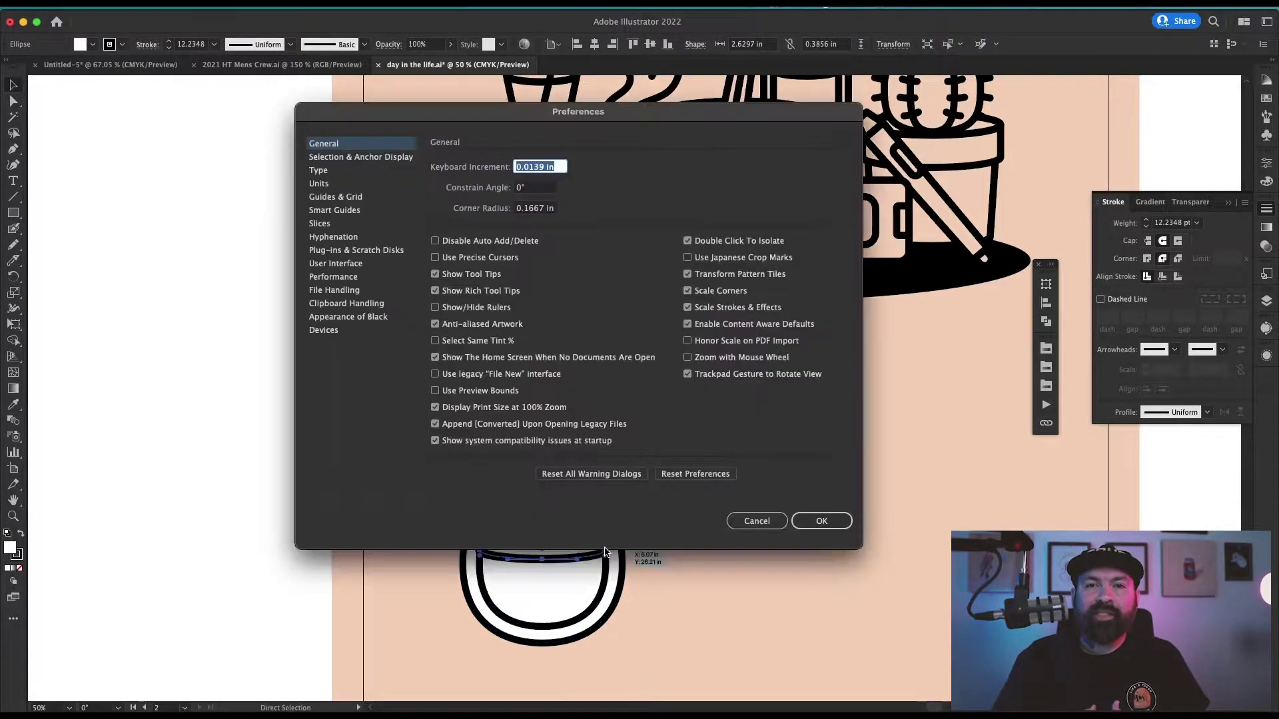
left_click(728, 312)
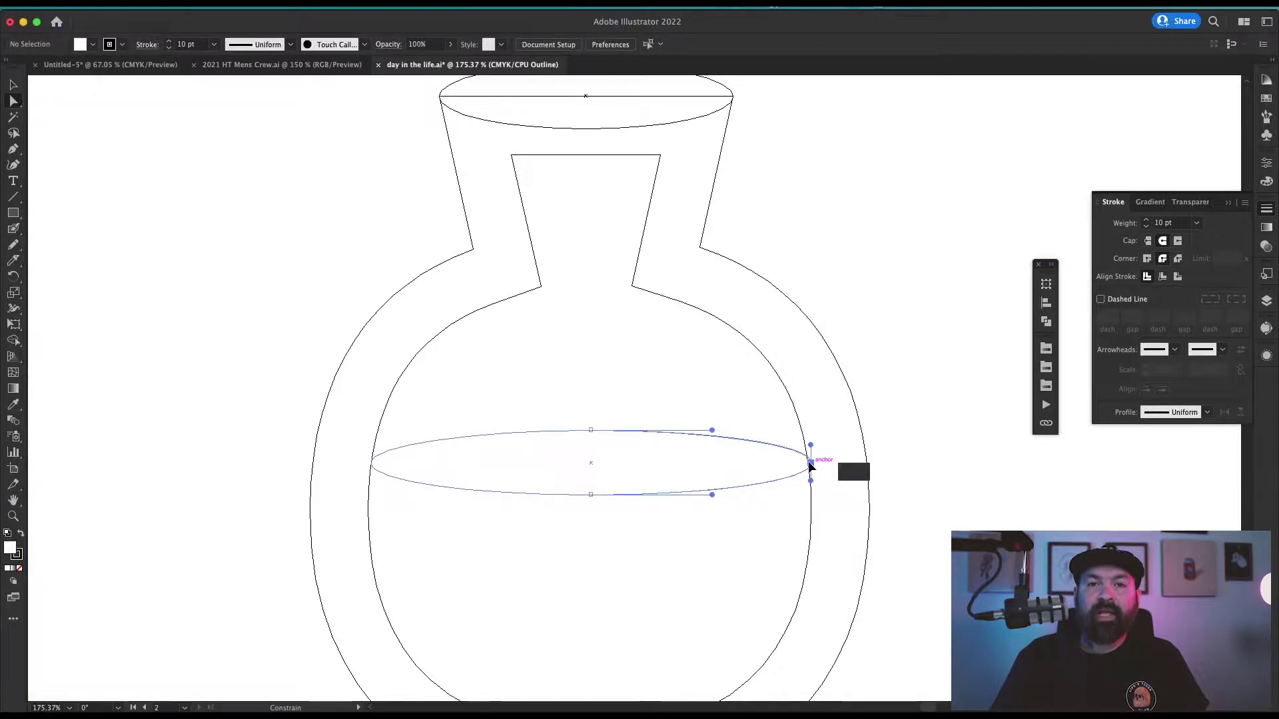
Step: Fit the water ellipse's right anchor onto the vase's inner outline in Outline view and return to Preview
left_click_drag(808, 464, 808, 463)
left_click(846, 479)
key("super+y")
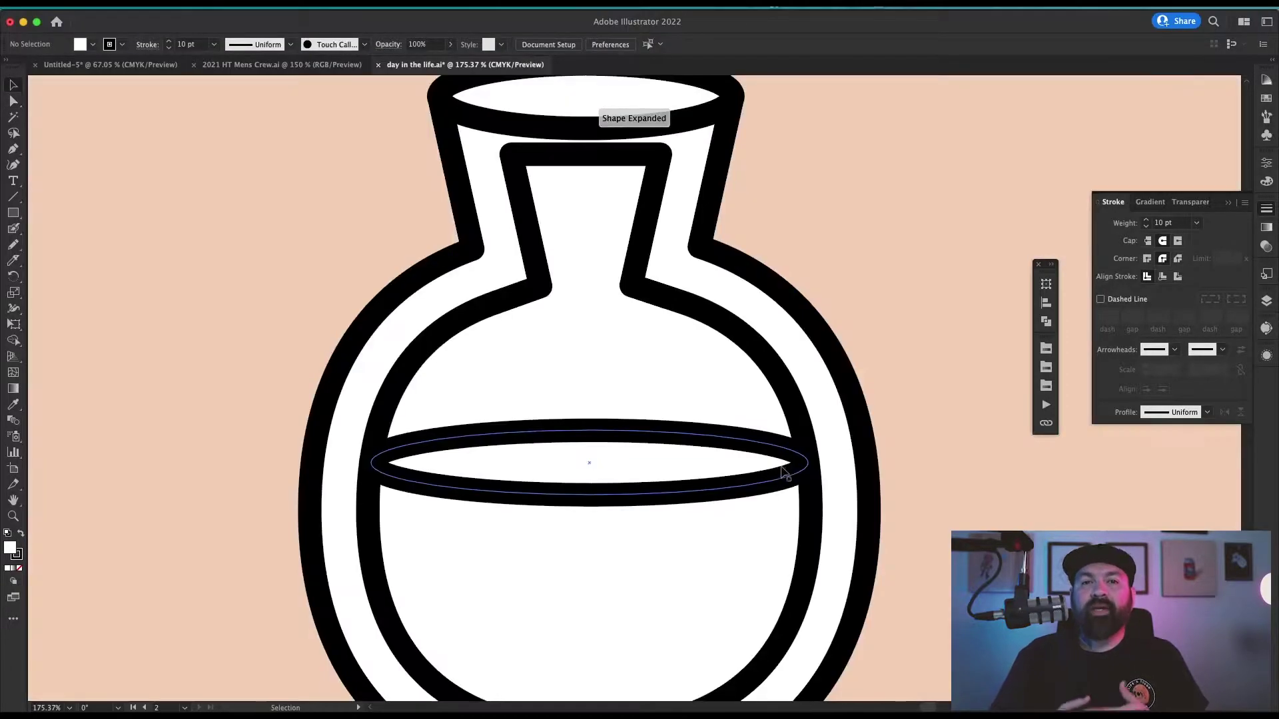
Step: Use Shape Builder to remove the inner outline above the water ellipse, leaving only the water shape in the vase
key("super+a")
key("shift+m")
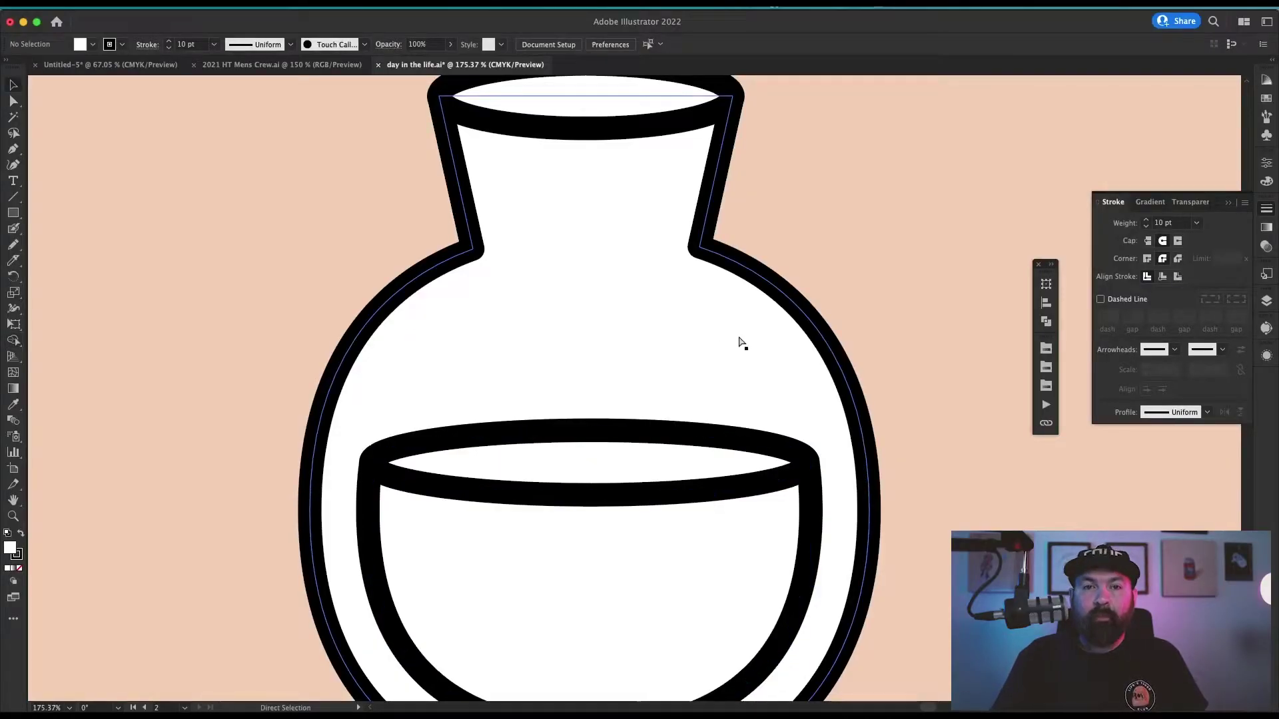
key("super+minus")
key("super+minus")
key("super+minus")
left_click(626, 441)
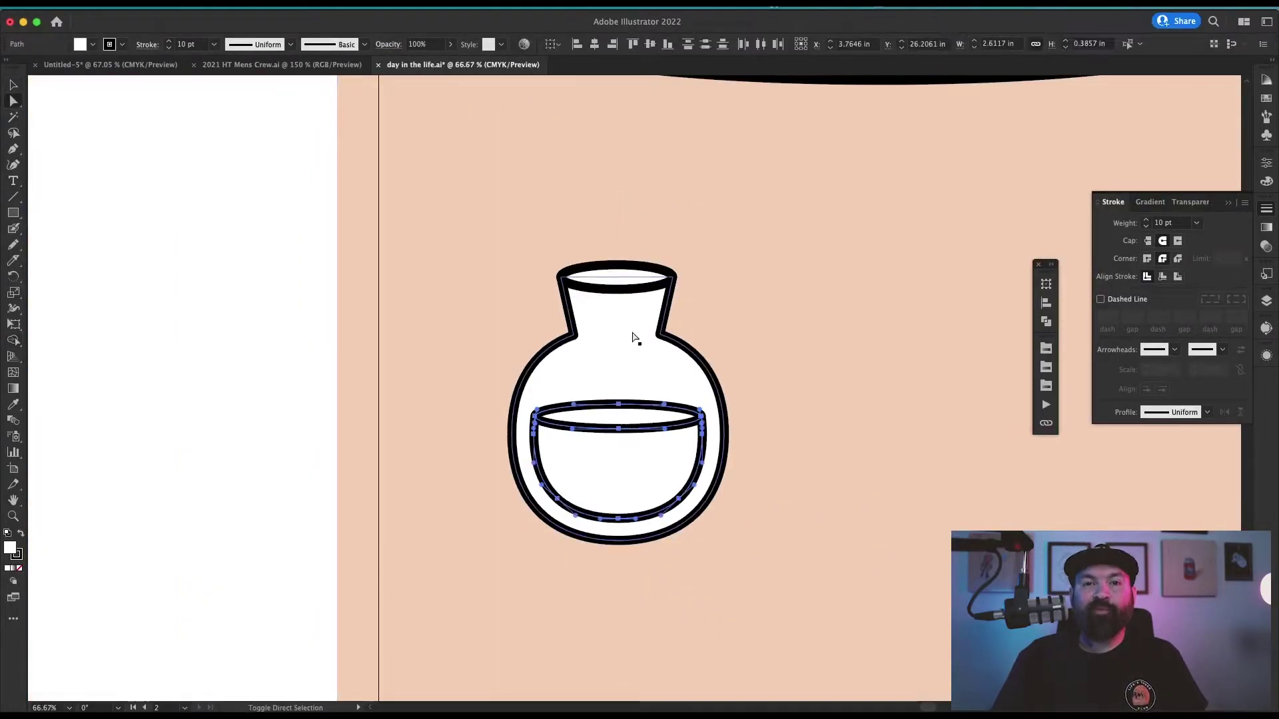
key("super+shift+a")
Step: Group the vase's rim, body, water surface and water shape
key("v")
left_click(617, 283)
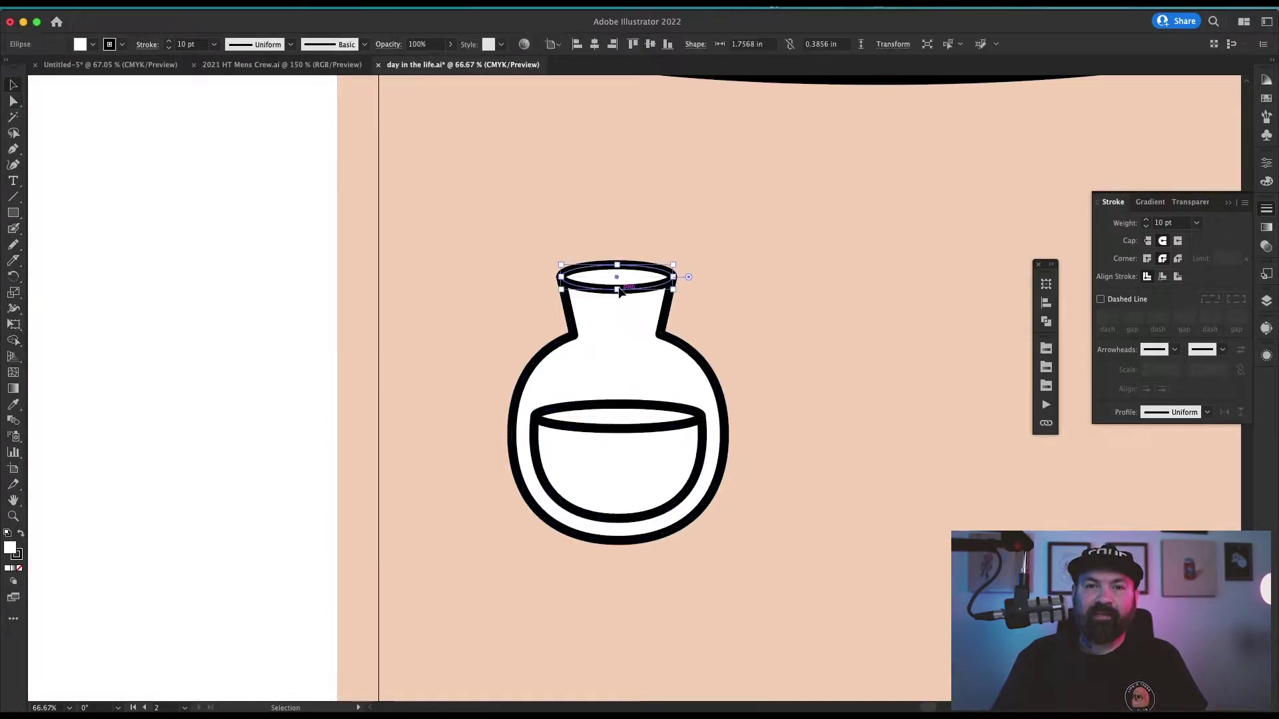
left_click(617, 331, "shift")
left_click(628, 416, "shift")
left_click(633, 444, "shift")
key("super+g")
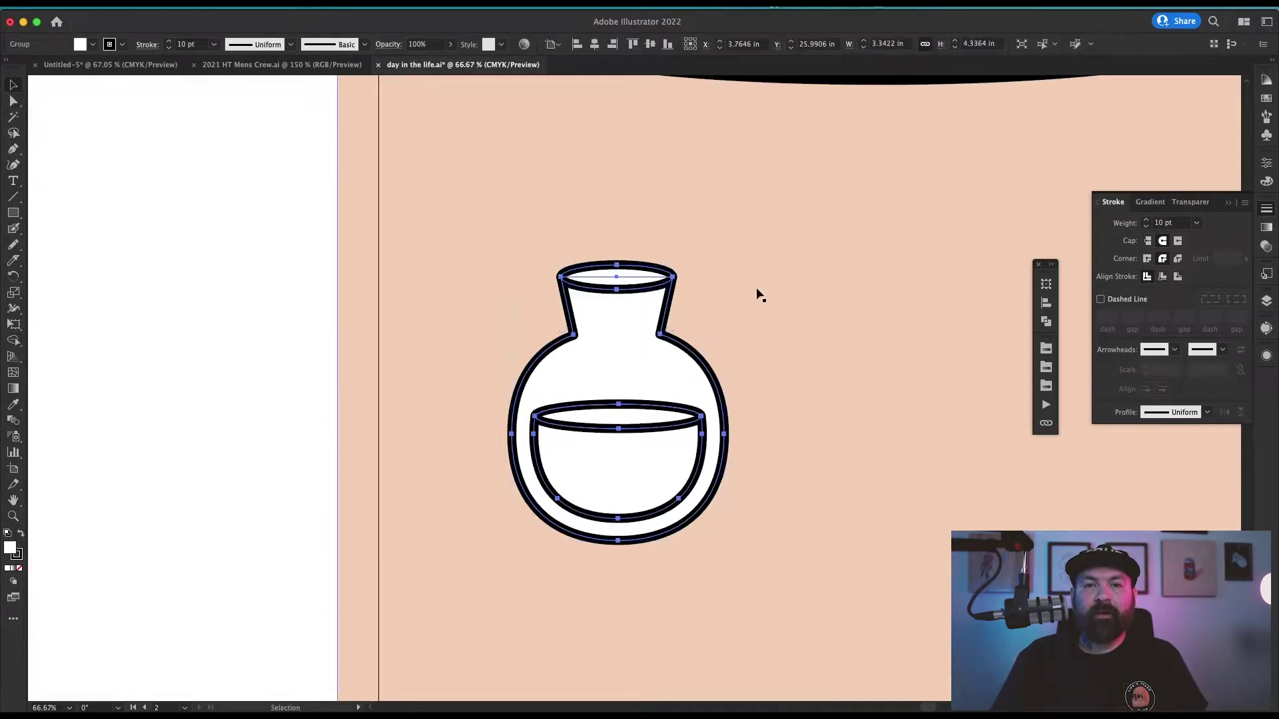
key("super+shift+a")
Step: Draw a white-filled, heart-shaped leaf about 2 in wide above the vase with the Pencil tool, with notched edges and a central slot
left_click_drag(751, 266, 673, 403)
key("super+minus")
key("super+minus")
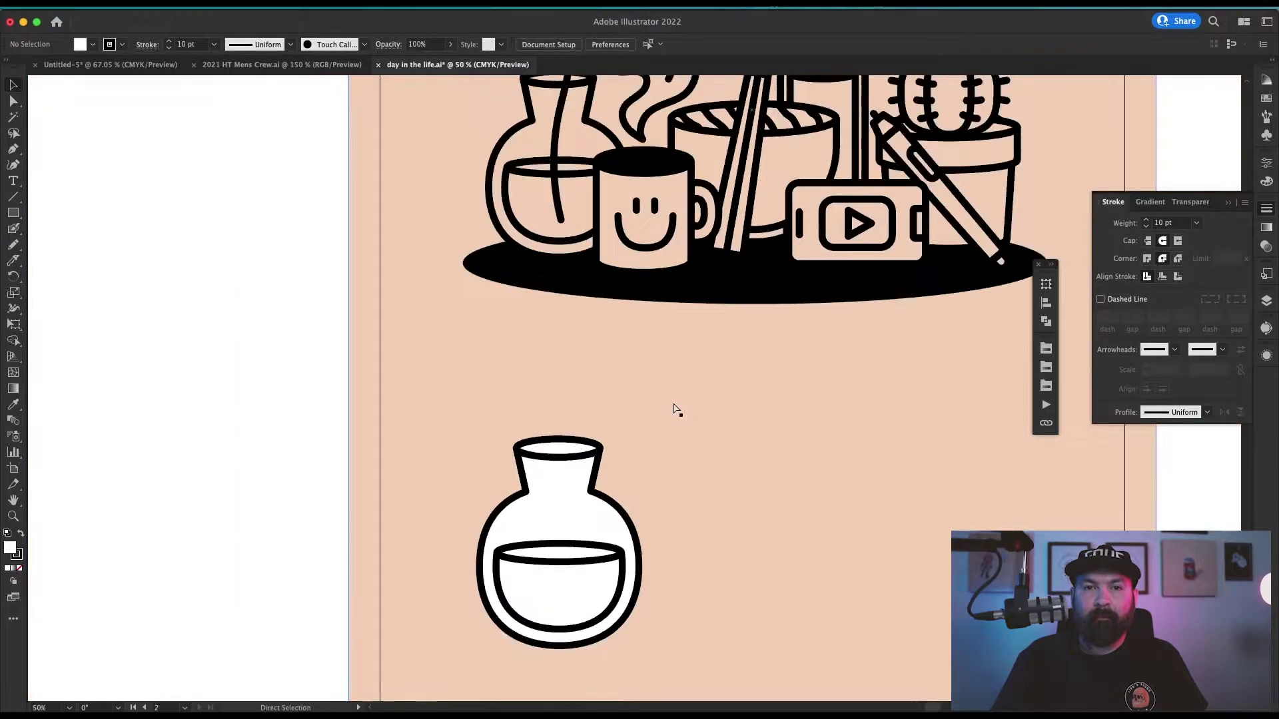
scroll(731, 423, "up", 3)
key("n")
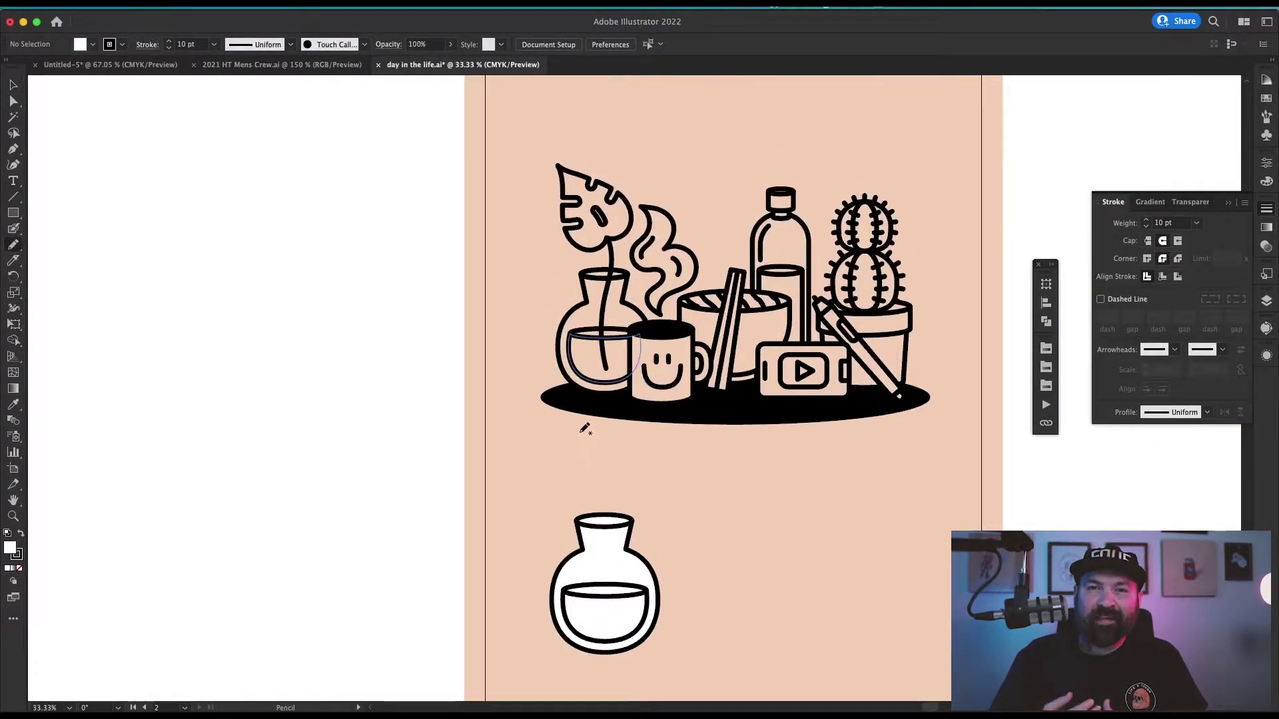
left_click_drag(595, 503, 607, 477)
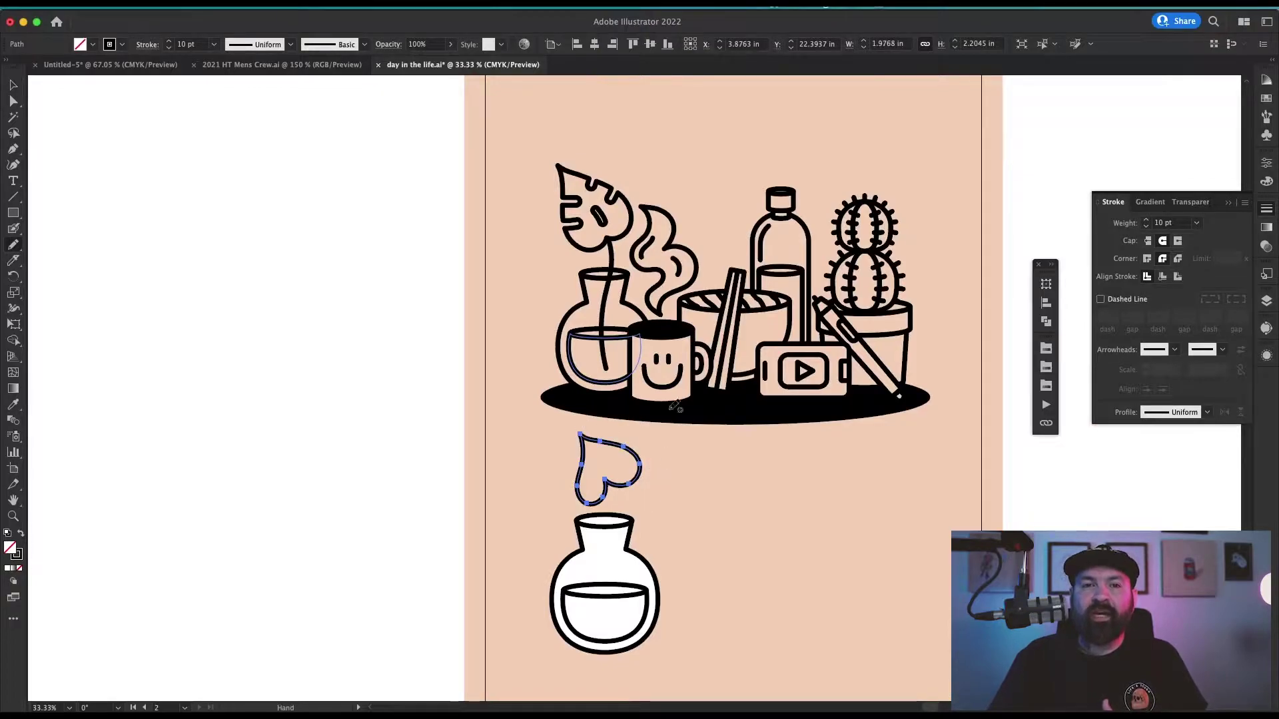
left_click_drag(571, 560, 632, 498)
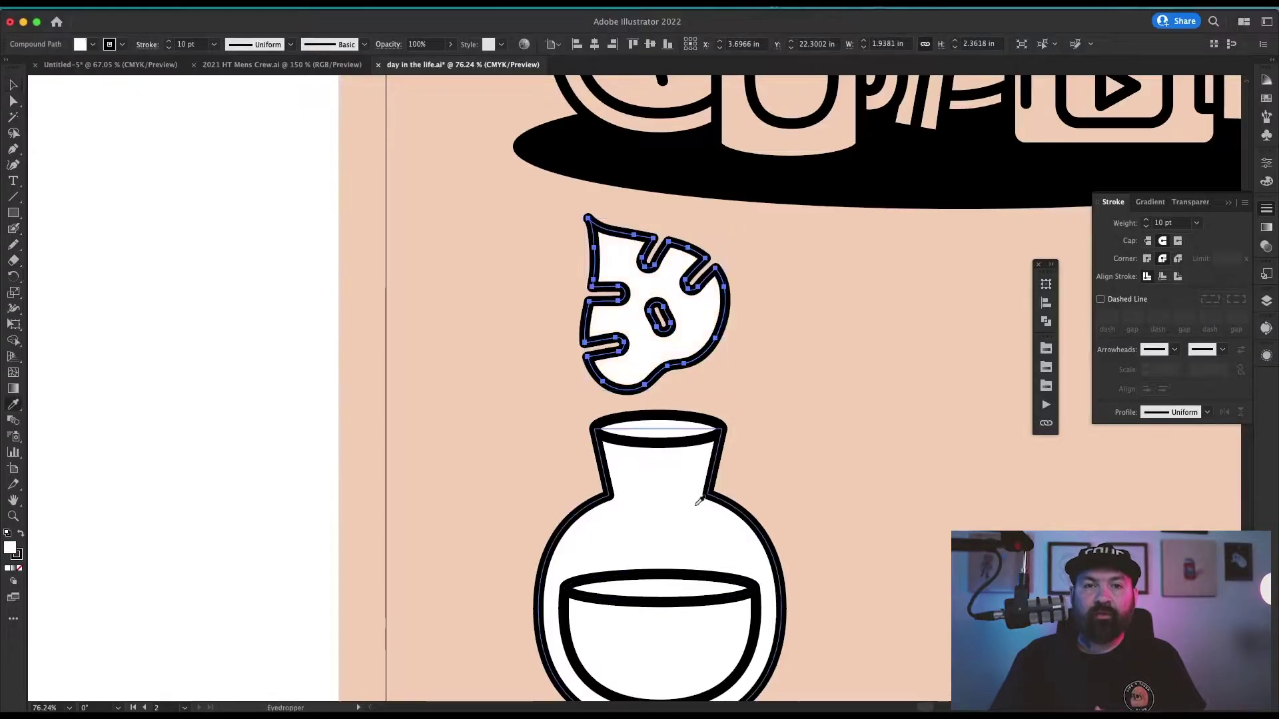
Step: Draw a wavy stem with the Pencil tool from the leaf's base through the vase neck into the water
scroll(836, 194, "up", 1)
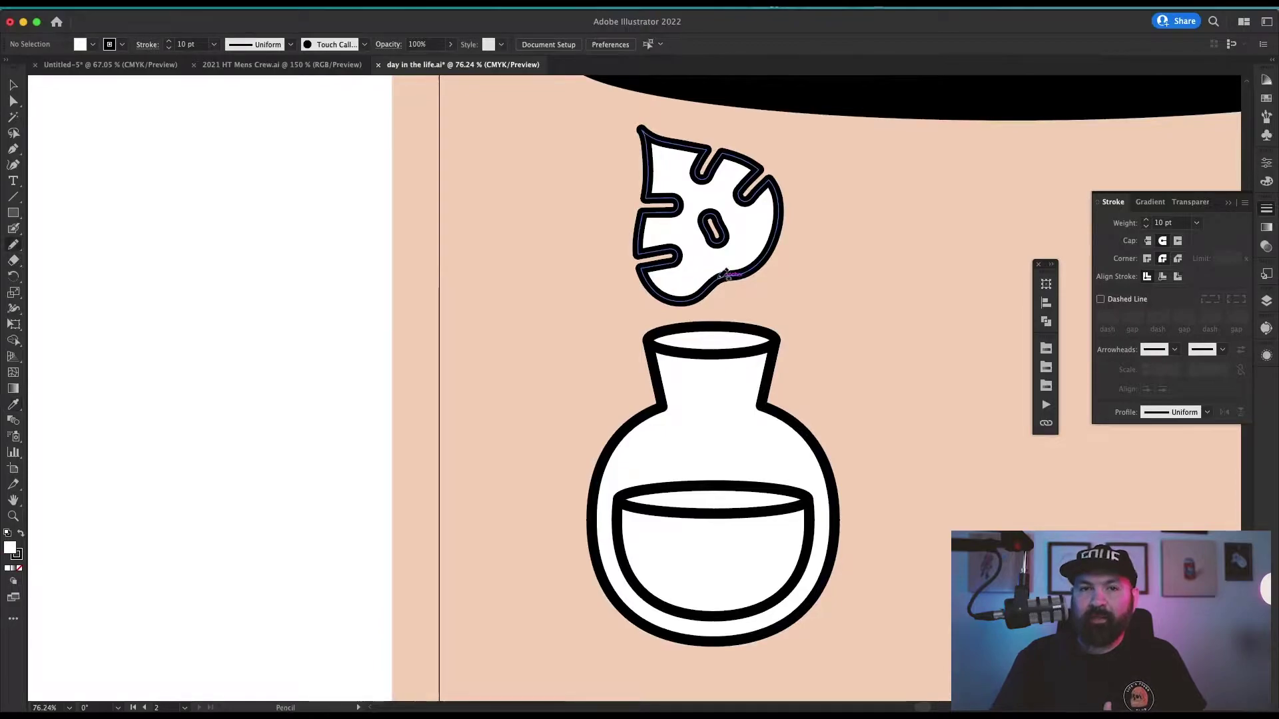
left_click_drag(716, 550, 718, 583)
key("super+shift+a")
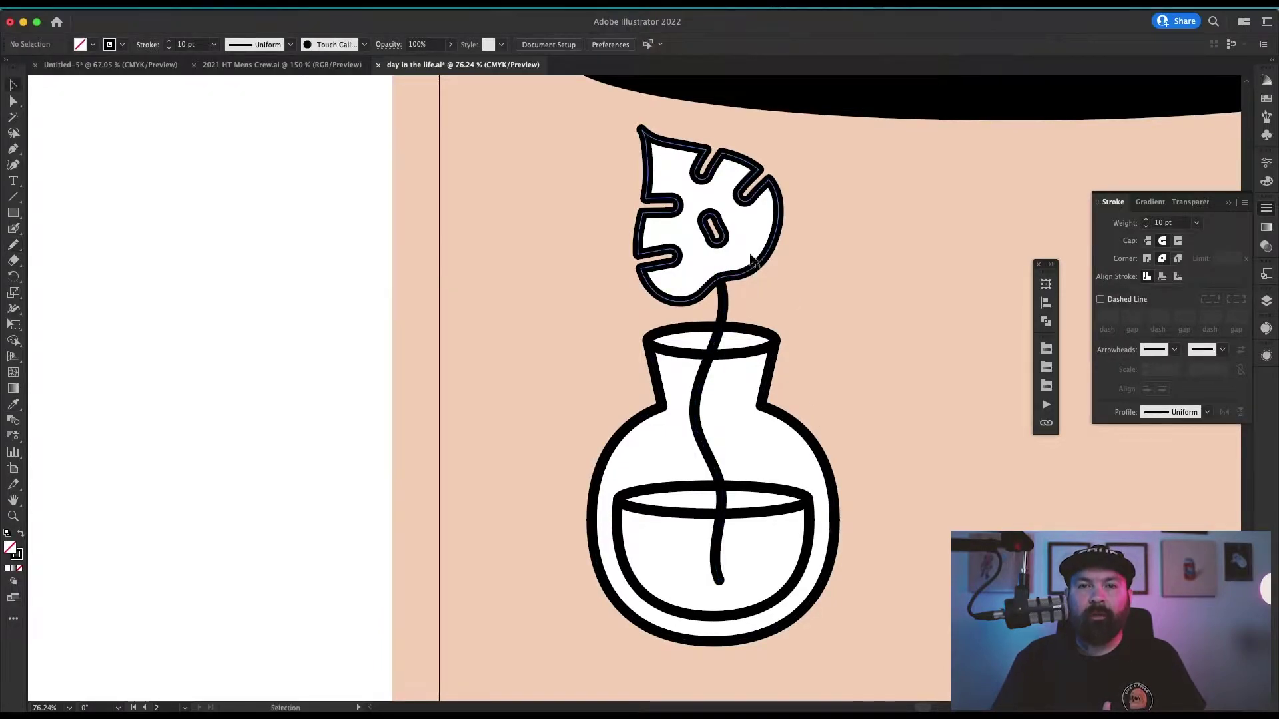
Step: Draw a flat ellipse about 1.9 in wide beside the vase and duplicate it straight down for the mug
mouse_move(621, 422)
left_mouse_down()
mouse_move(713, 444)
mouse_move(682, 445)
mouse_move(682, 519)
left_mouse_up()
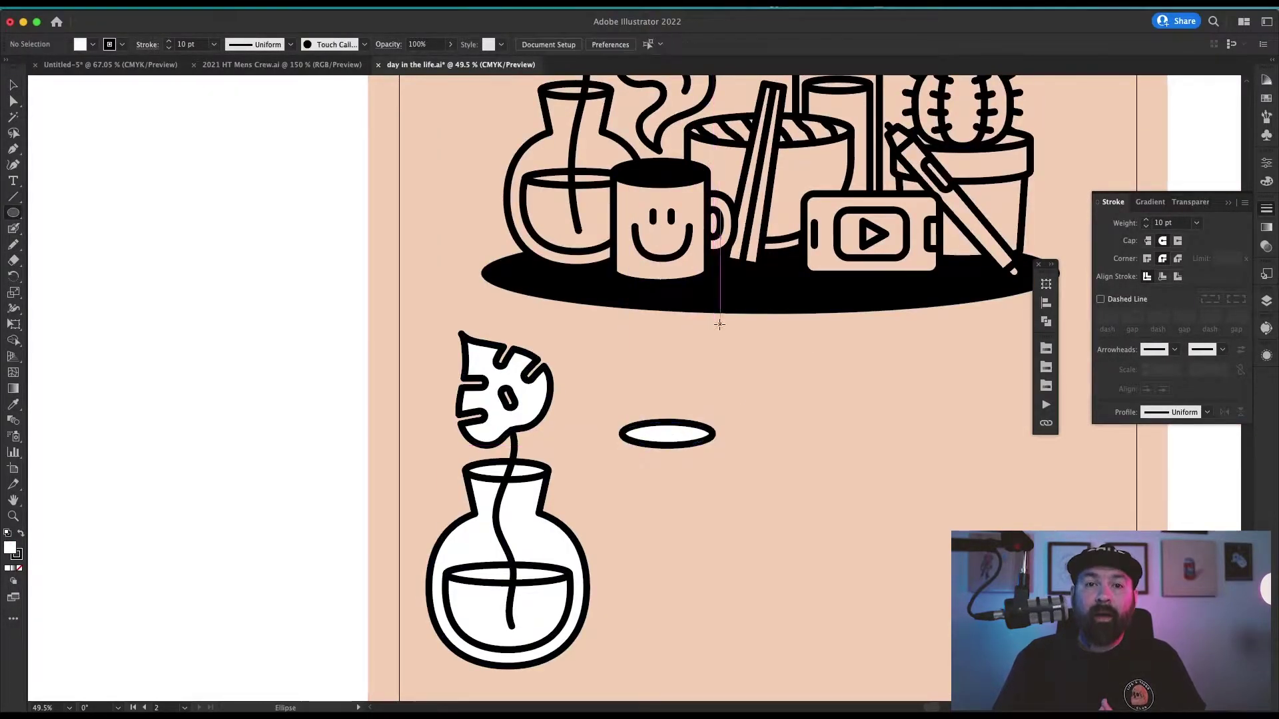
key("v")
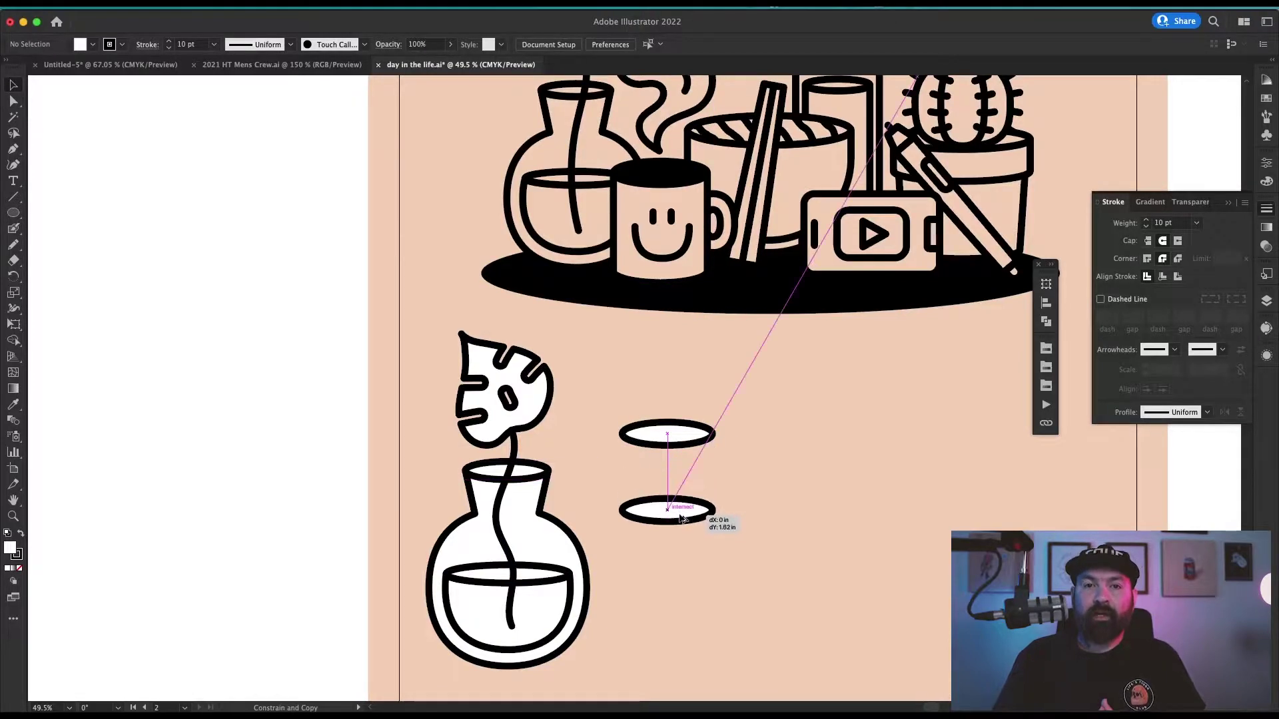
left_click_drag(681, 519, 681, 519)
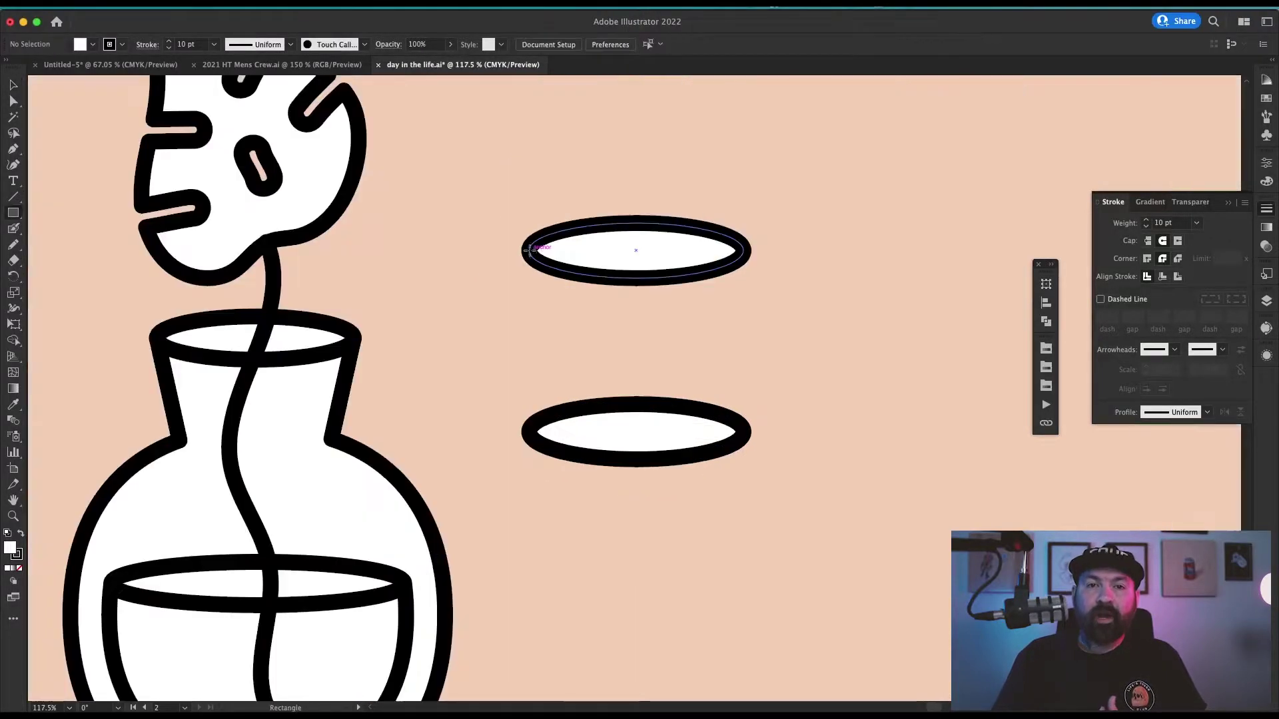
Step: Join the two ellipses with a rectangle about 1.91 by 1.62 in and merge them with Shape Builder into an open-topped mug
left_click_drag(529, 250, 742, 432)
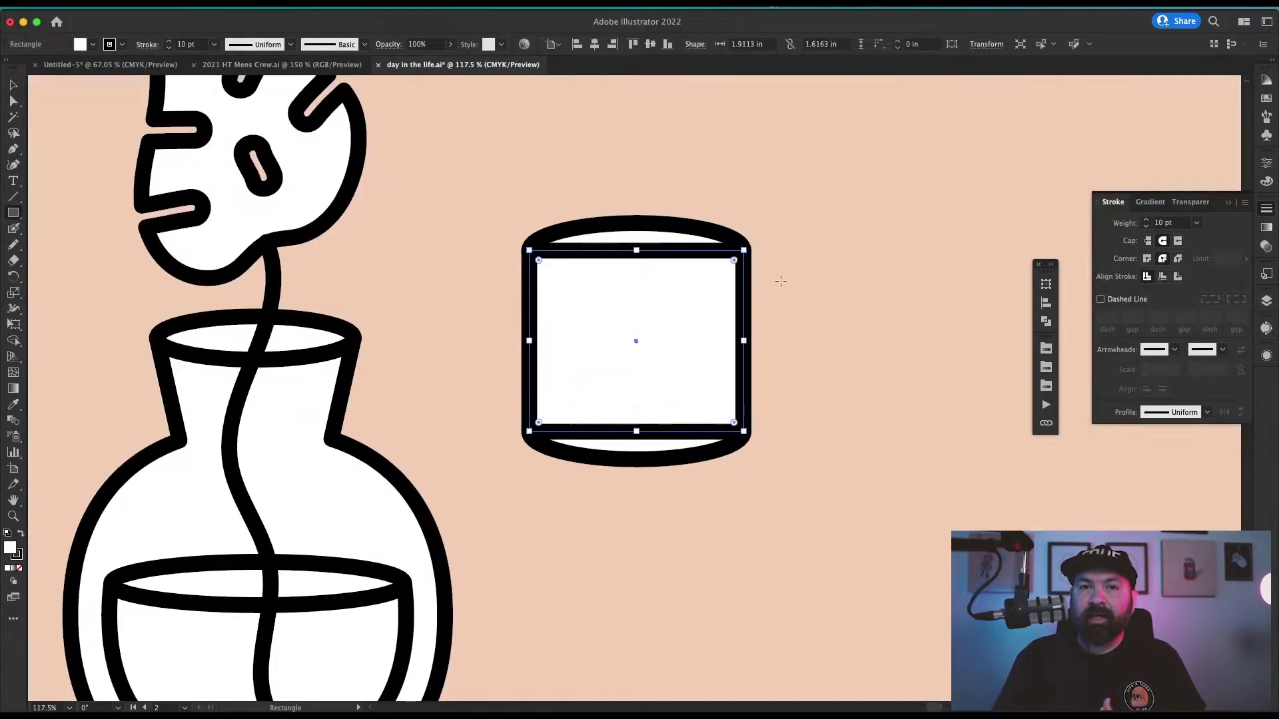
left_click(825, 260)
left_click_drag(794, 229, 561, 503)
key("shift+m")
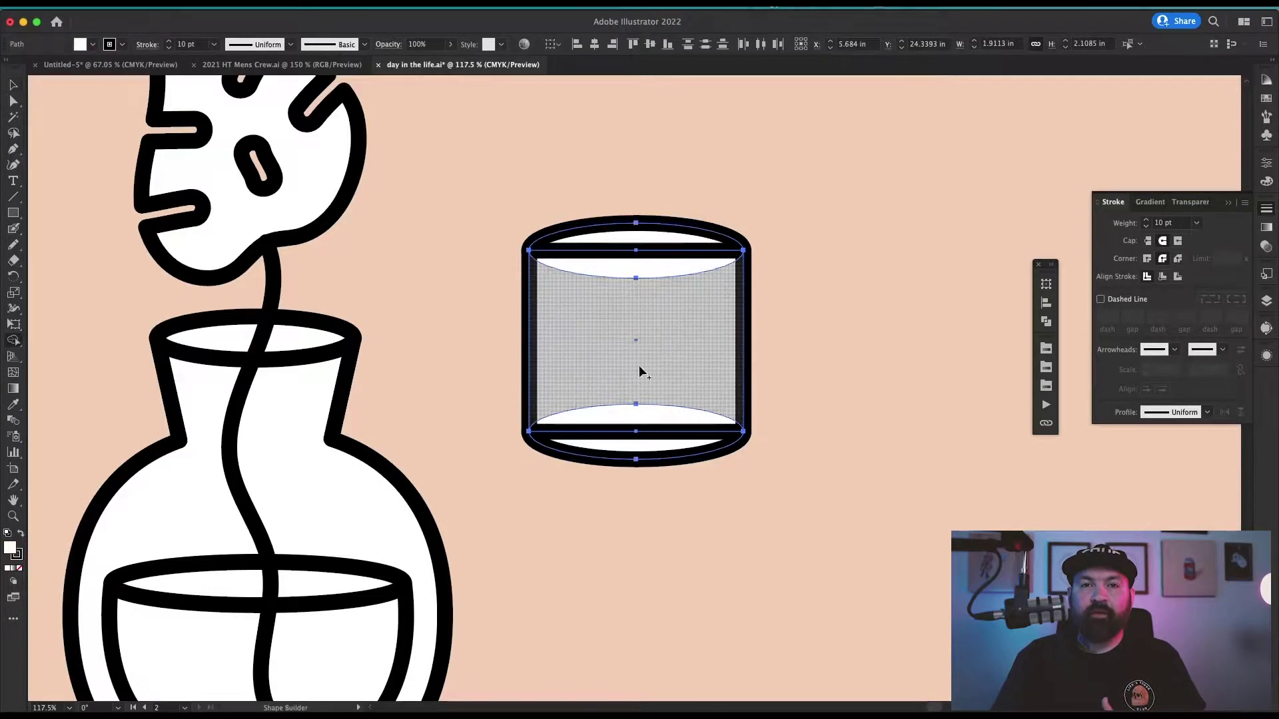
left_click_drag(641, 372, 653, 427)
left_click(654, 257)
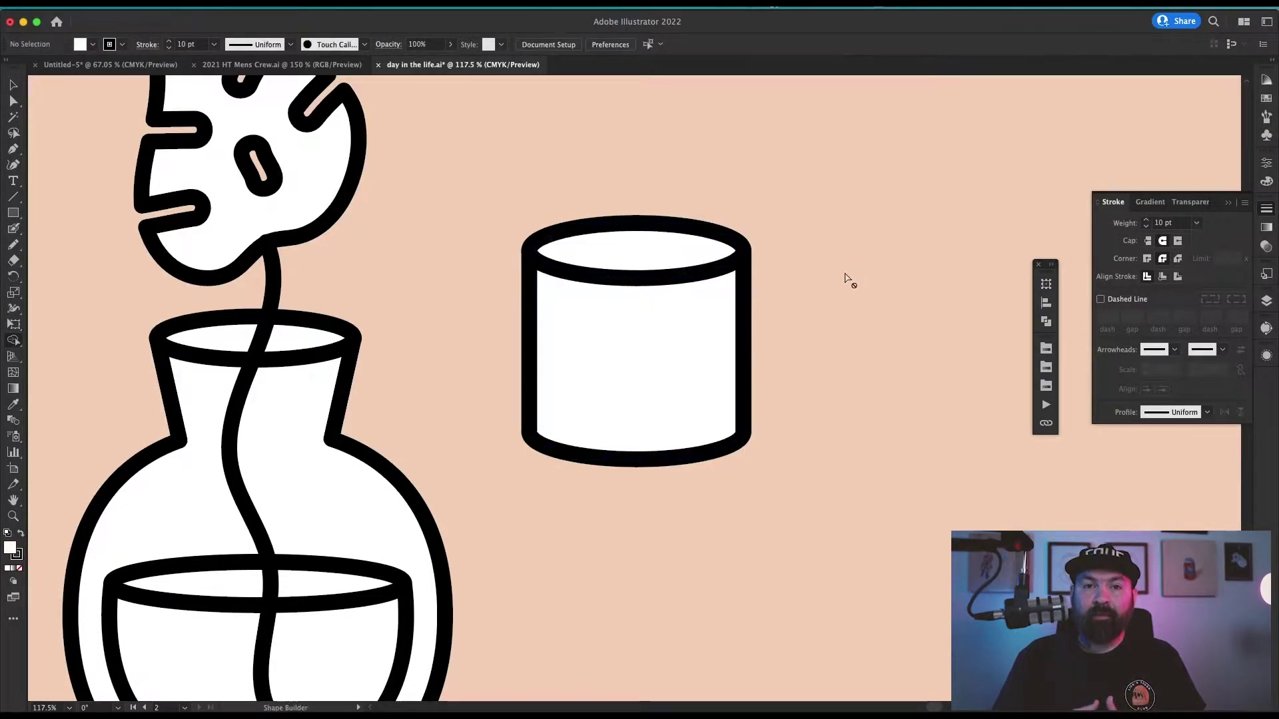
left_click(716, 411)
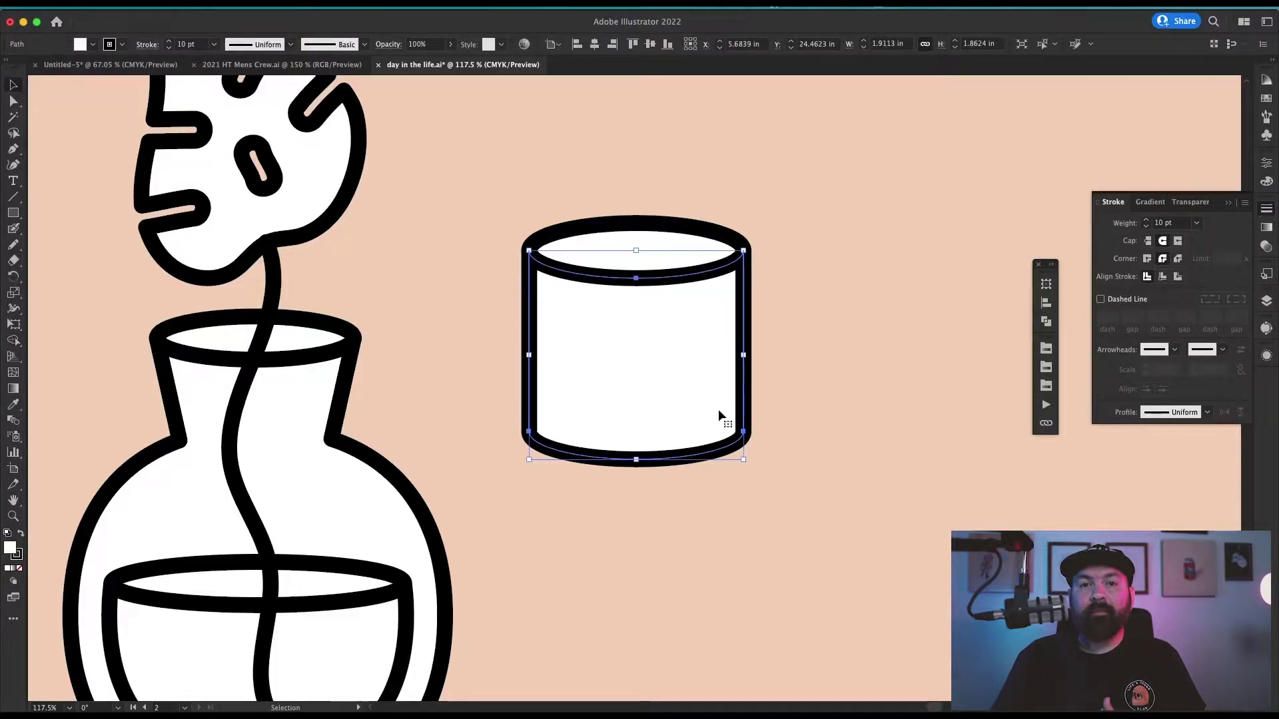
left_click(717, 252, "shift")
Step: Draw an ellipse about 0.65 by 0.89 in beside the mug and widen its top and bottom curves into a squarer oval
left_click_drag(740, 338, 813, 438)
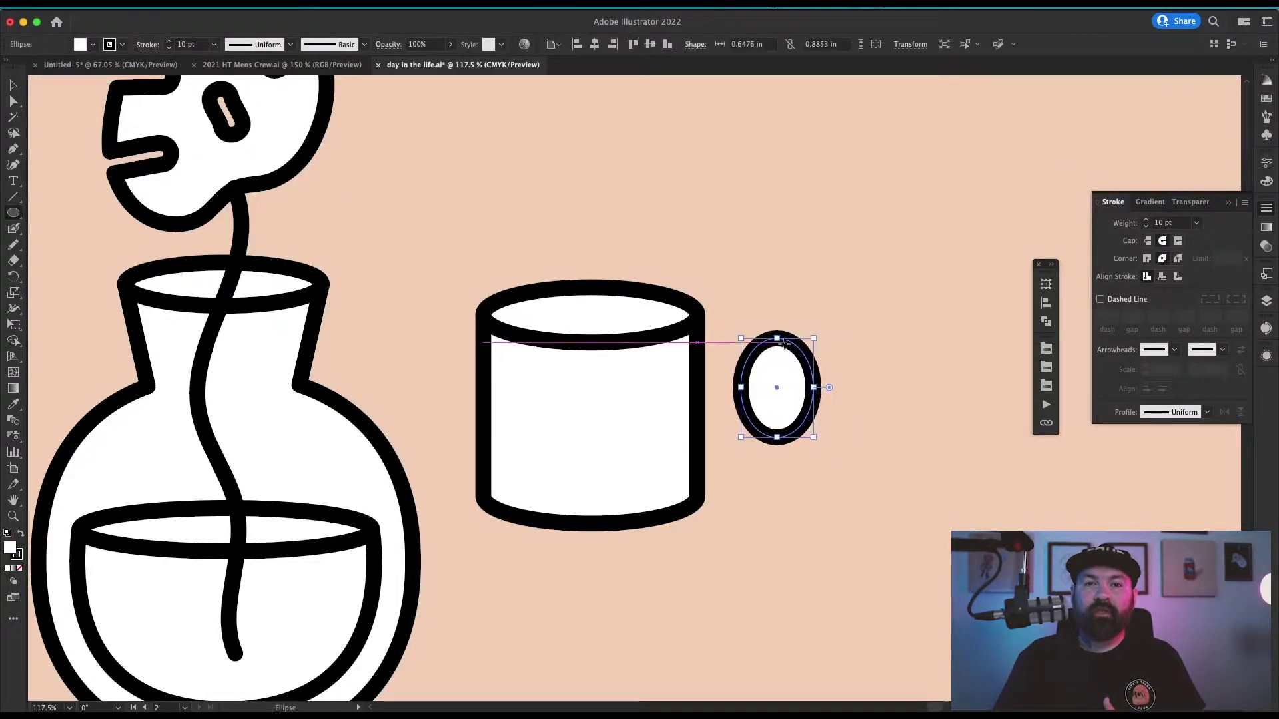
key("a")
left_click(776, 339)
left_click(777, 438, "shift")
key("s")
left_click_drag(838, 350, 851, 300)
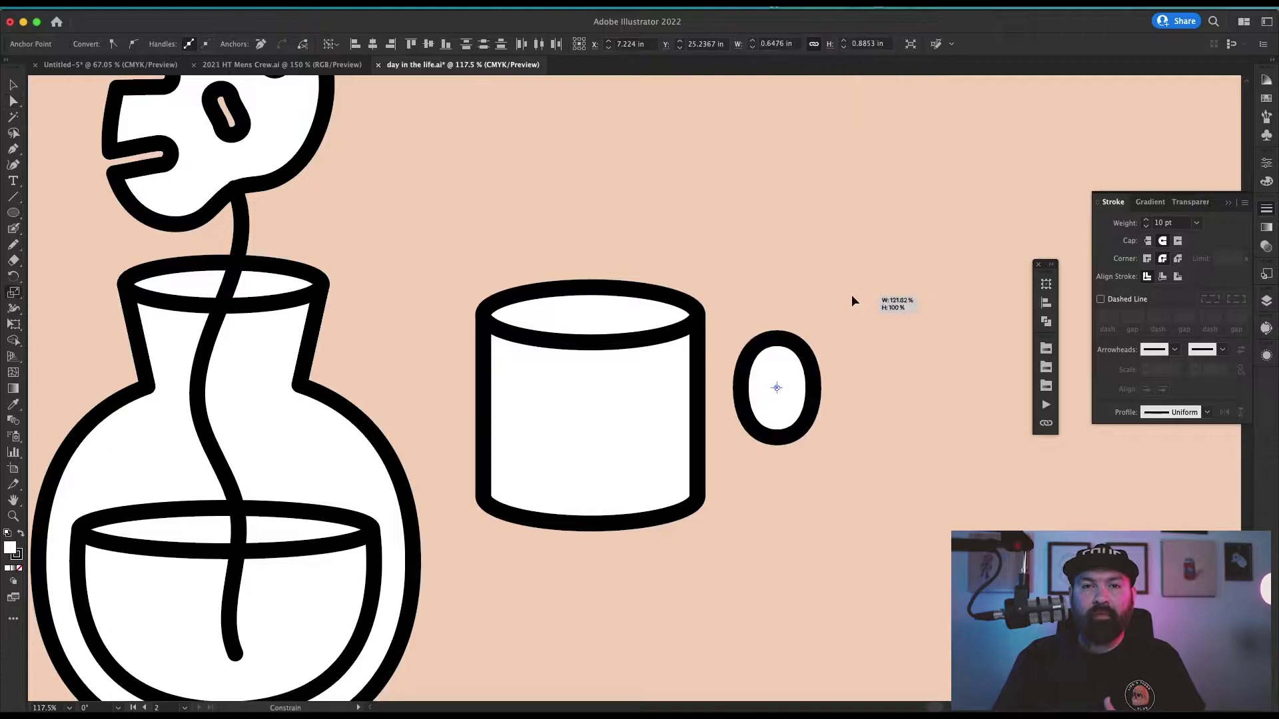
Step: Scale a copy of the oval to about 0.24 by 0.44 in at its center and cut it out with Shape Builder
key("s")
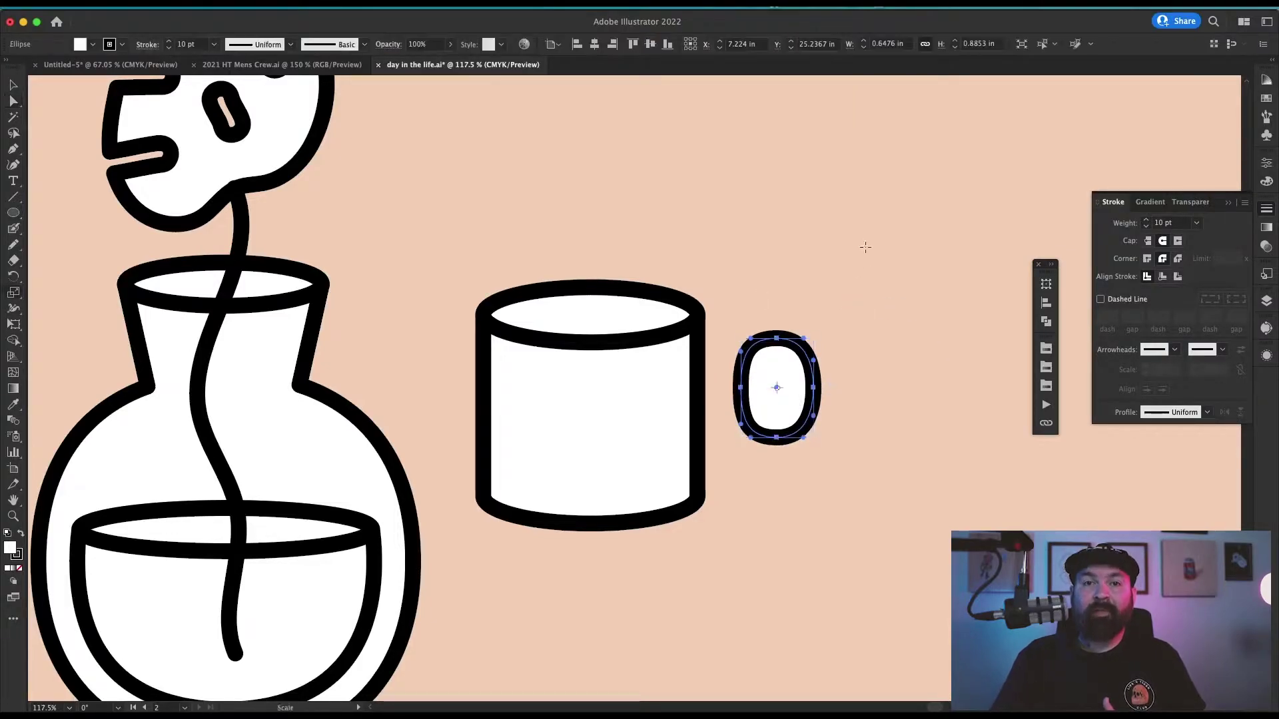
left_click_drag(869, 242, 810, 310)
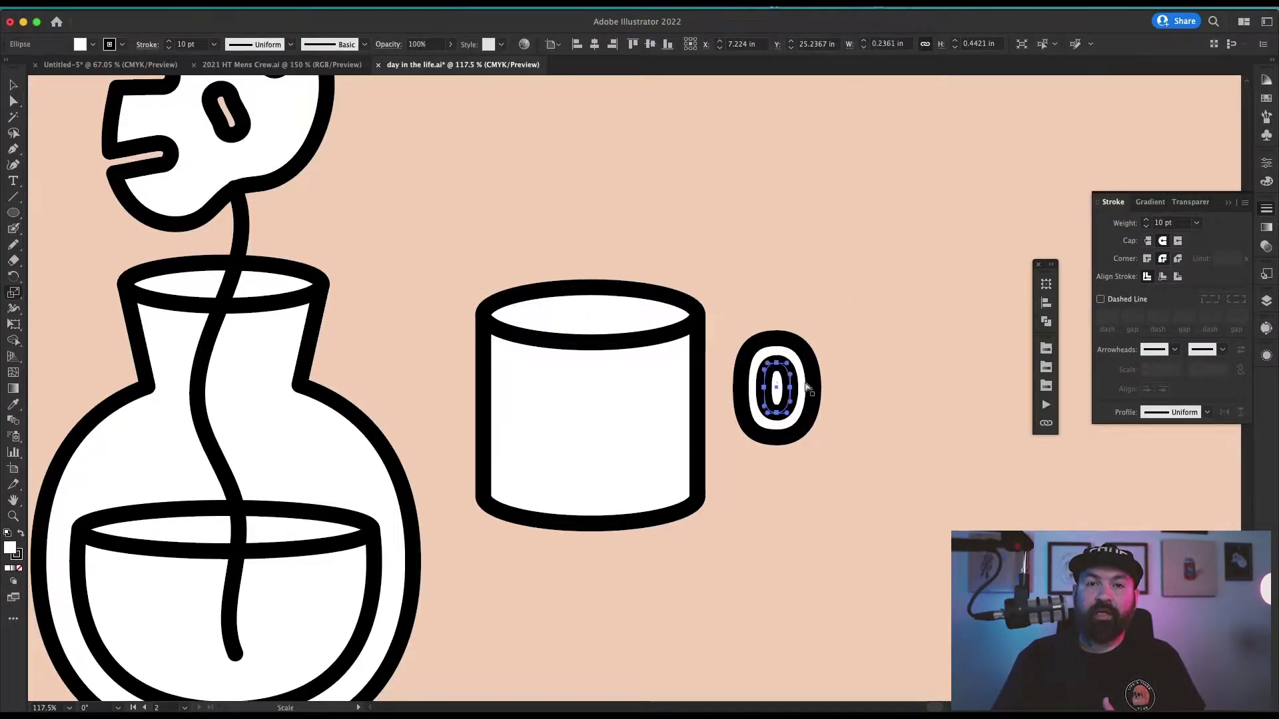
key("a")
key("shift+m")
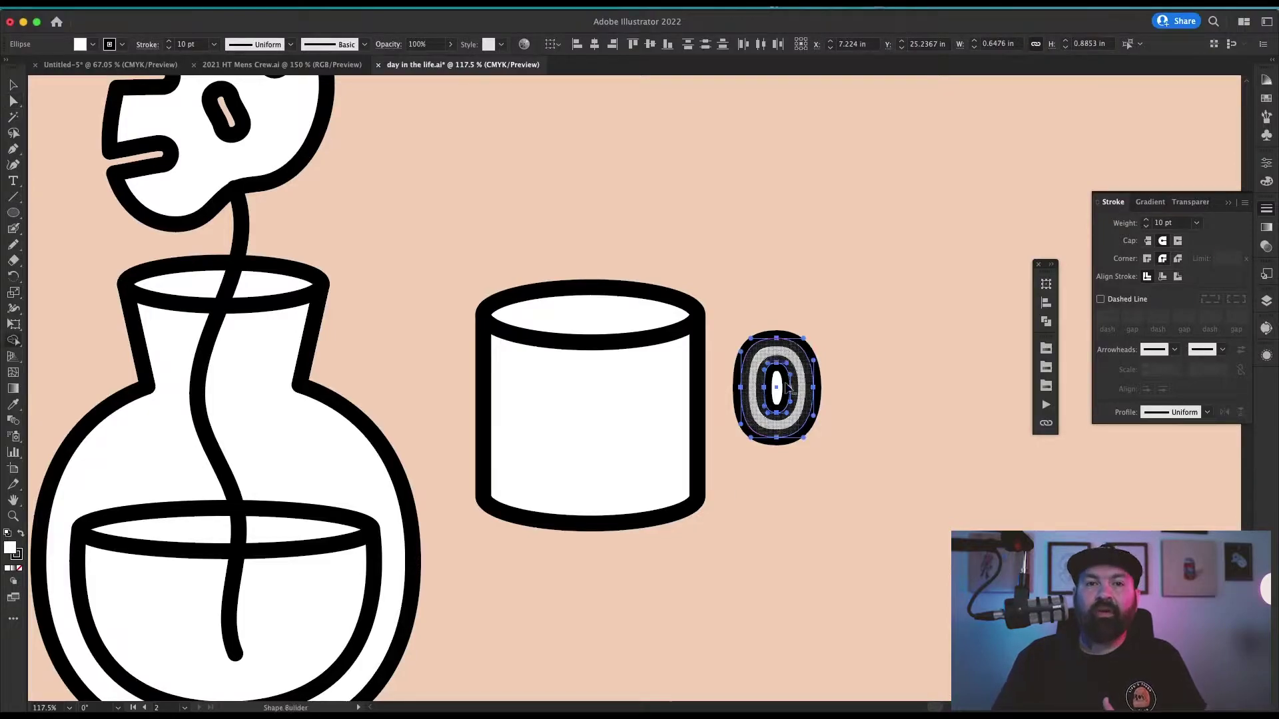
left_click(777, 388, "alt")
Step: Enlarge the handle ring to about 0.8 by 1.11 in and place it behind the mug's right side
key("super+shift+a")
key("v")
left_click(814, 389)
key("s")
left_click_drag(844, 318, 859, 300)
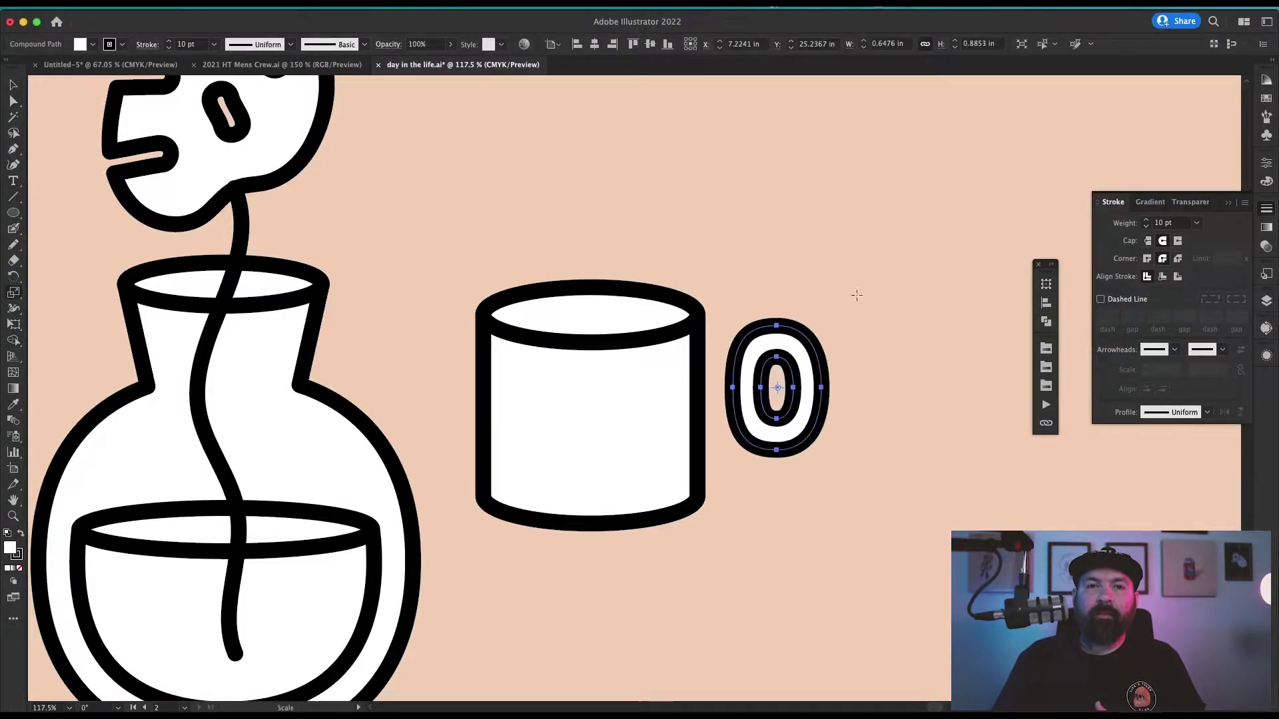
key("v")
left_click_drag(803, 390, 752, 422)
key("ctrl+shift+bracketleft")
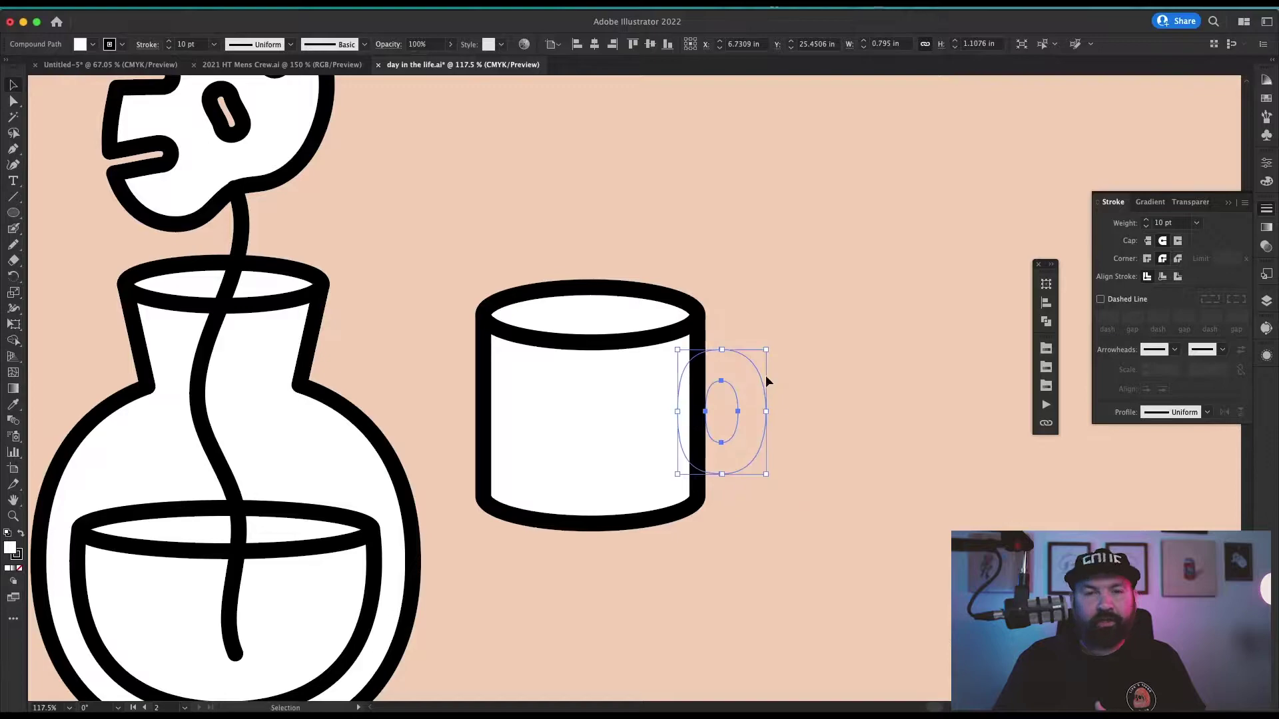
key("ctrl+bracketright")
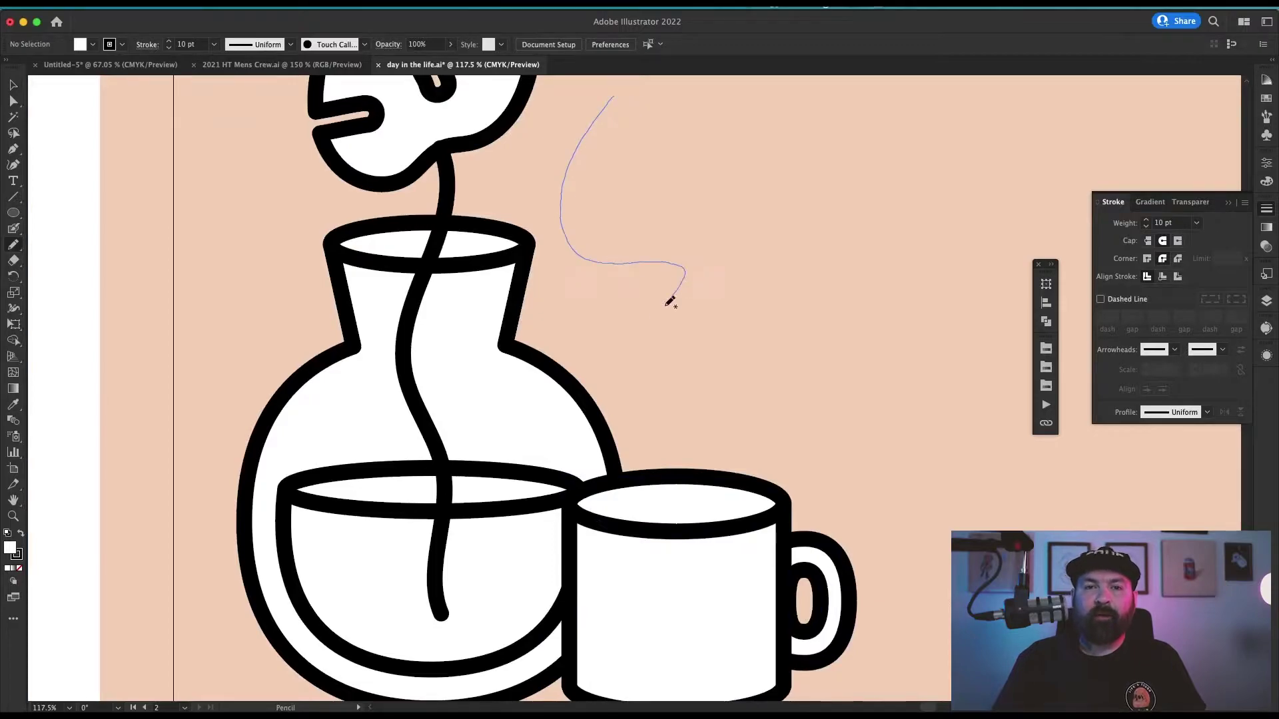
Step: Draw a closed wavy steam shape about 1.96 by 3.07 in above the mug with the Pencil tool
mouse_move(680, 433)
left_mouse_down()
mouse_move(779, 259)
mouse_move(708, 340)
mouse_move(704, 404)
left_mouse_up()
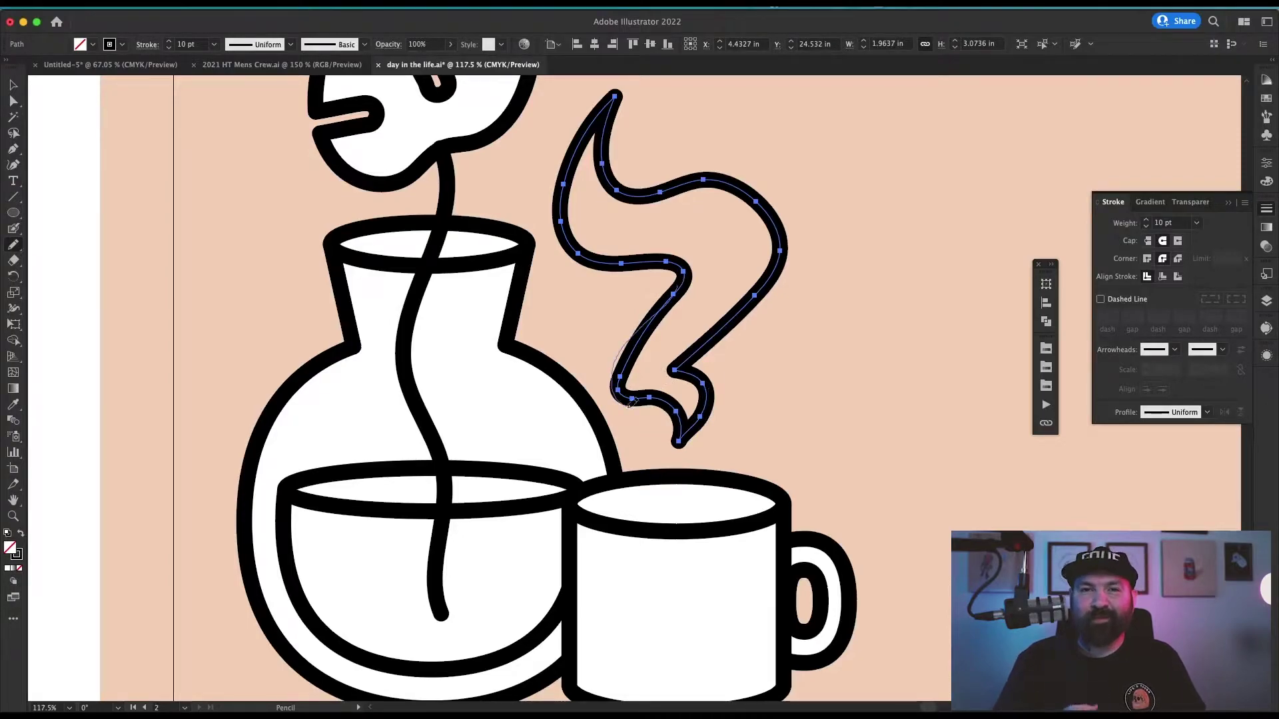
key("super+0")
Step: Draw a flat ellipse about 3.29 in wide for the bowl's rim and a rectangle of equal width behind it
key("l")
mouse_move(566, 418)
left_mouse_down()
mouse_move(731, 460)
mouse_move(703, 473)
left_mouse_up()
key("m")
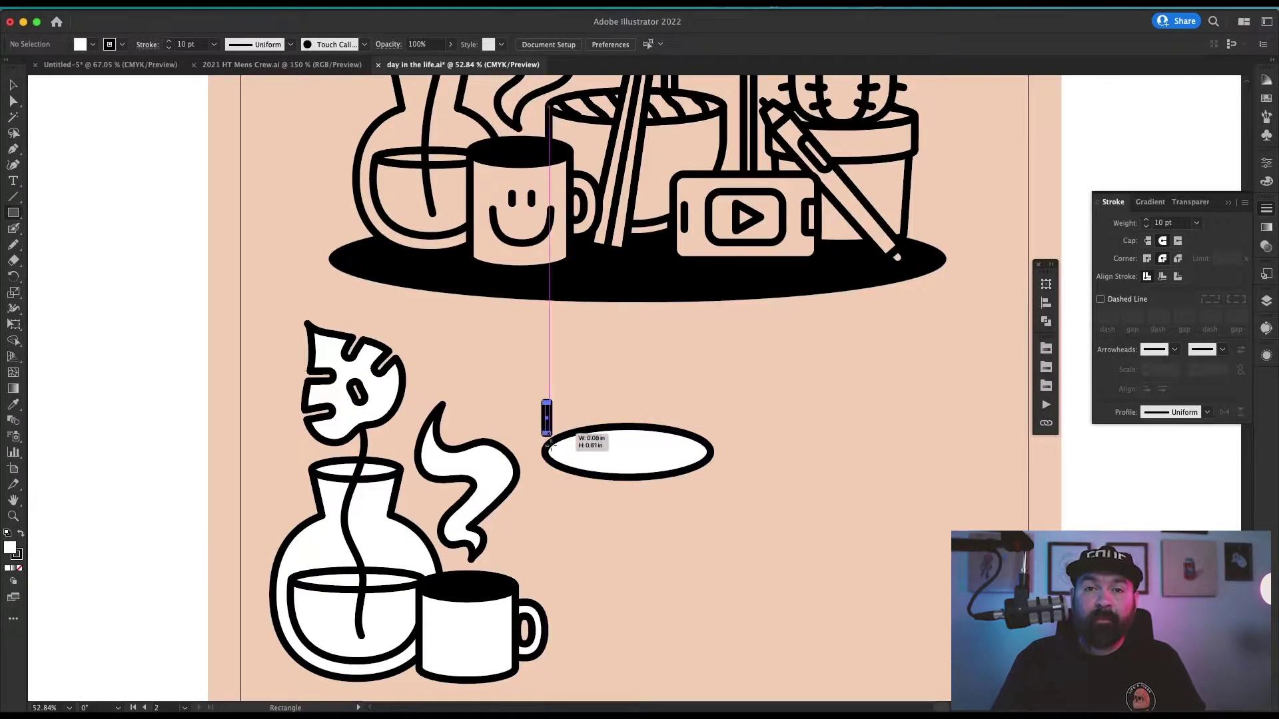
left_click_drag(548, 437, 712, 588)
key("super+[")
key("super+shift+a")
Step: Fully round the rectangle's two bottom corners into a bowl shape and raise it slightly behind the rim
key("a")
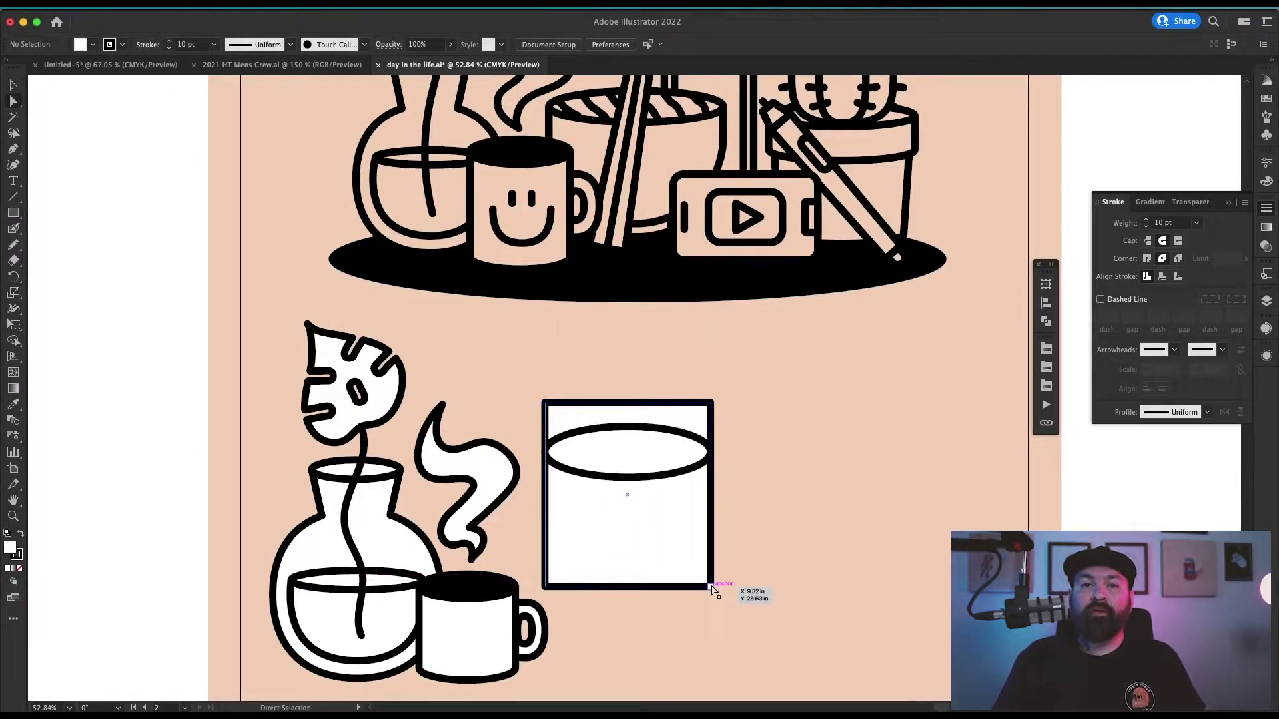
left_click(712, 589)
left_click(546, 589, "shift")
left_click_drag(557, 577, 770, 357)
key("super+shift+a")
left_click_drag(673, 536, 673, 520)
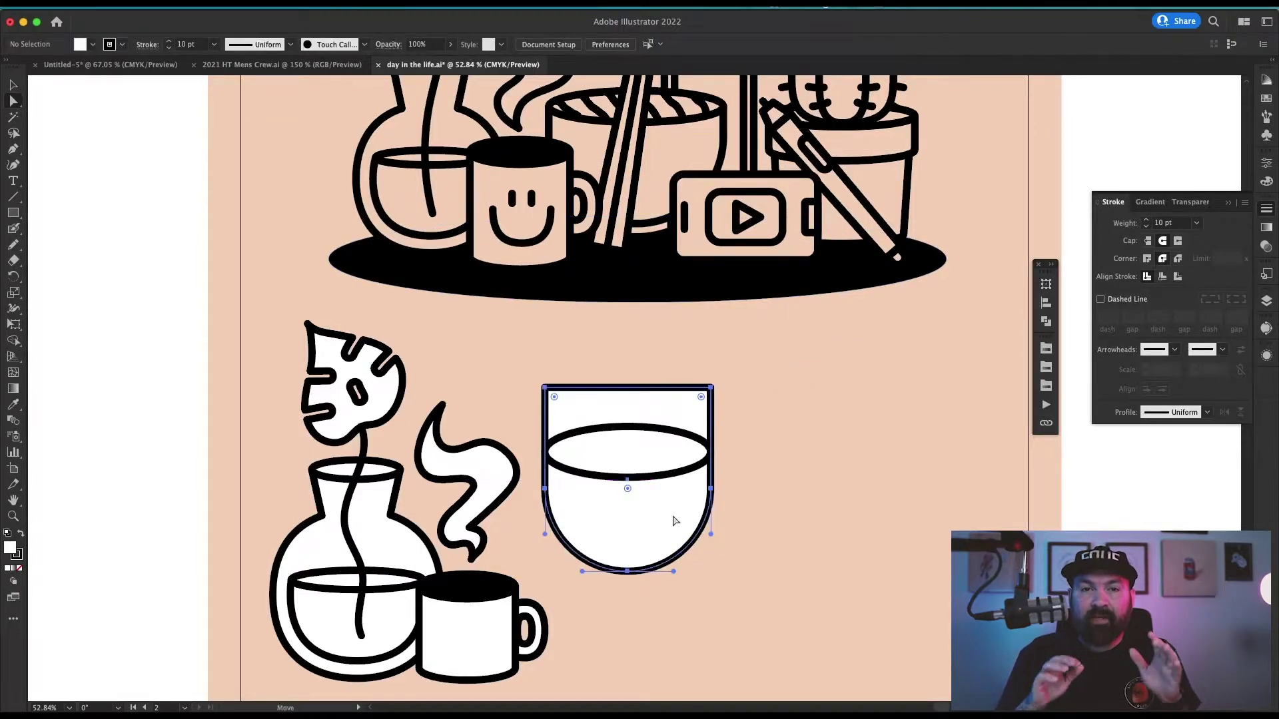
Step: Remove the part of the bowl body that sticks out above the rim ellipse with Shape Builder
left_click(675, 457, "shift")
key("shift+m")
left_click(695, 420, "alt")
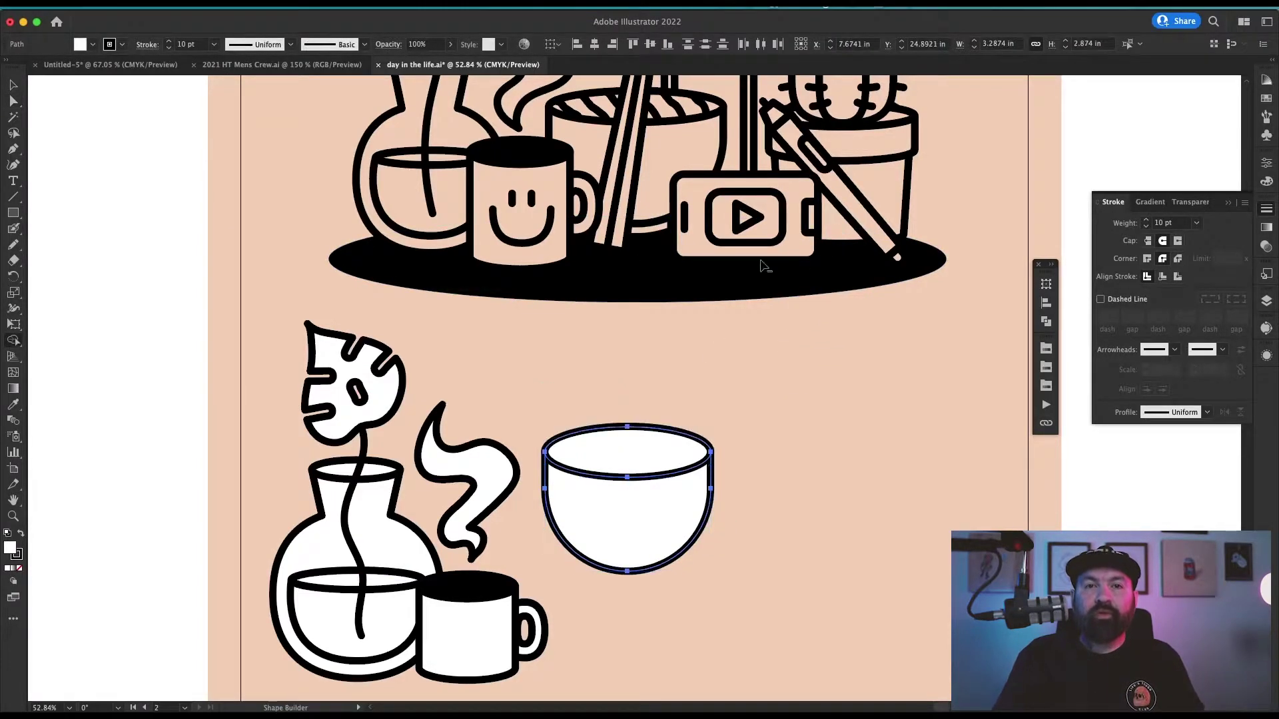
key("v")
key("super+shift+a")
Step: Draw a small rectangle centered over the bowl's bottom curve for its foot
left_click_drag(685, 474, 732, 447)
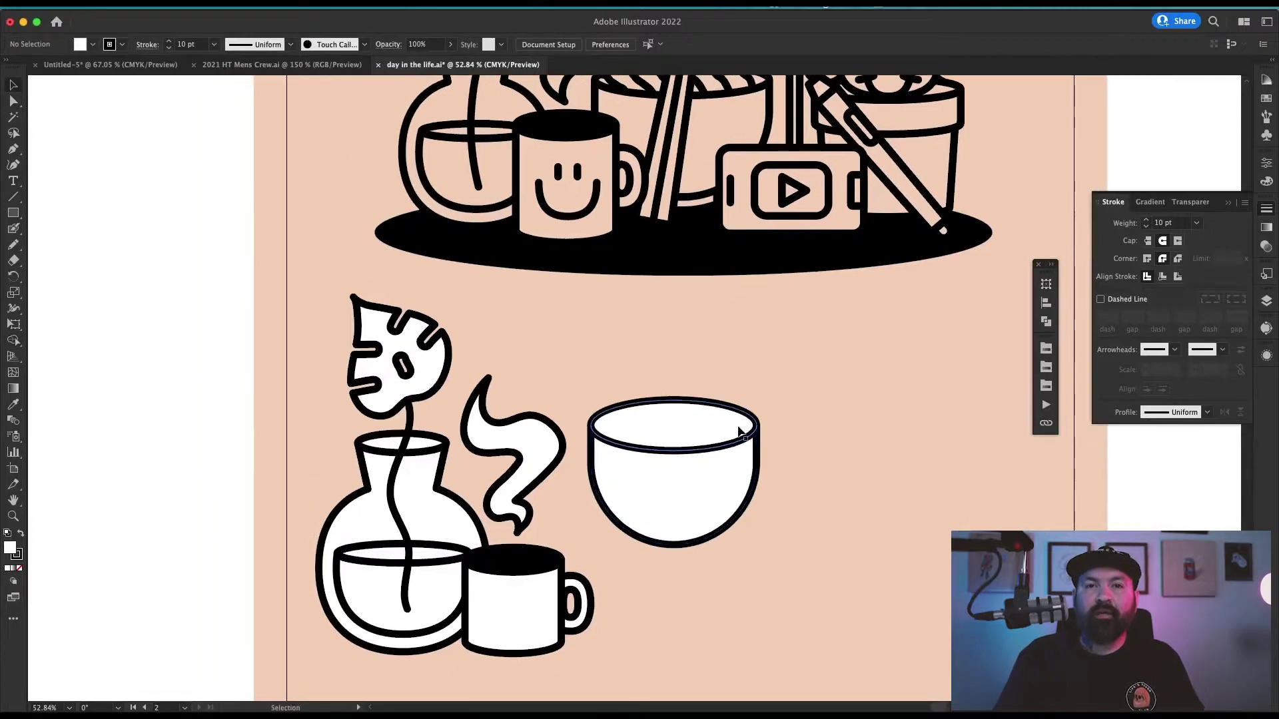
mouse_move(638, 518)
left_mouse_down()
mouse_move(709, 556)
mouse_move(717, 617)
left_mouse_up()
scroll(706, 559, "up", 5)
key("a")
key("super+shift+a")
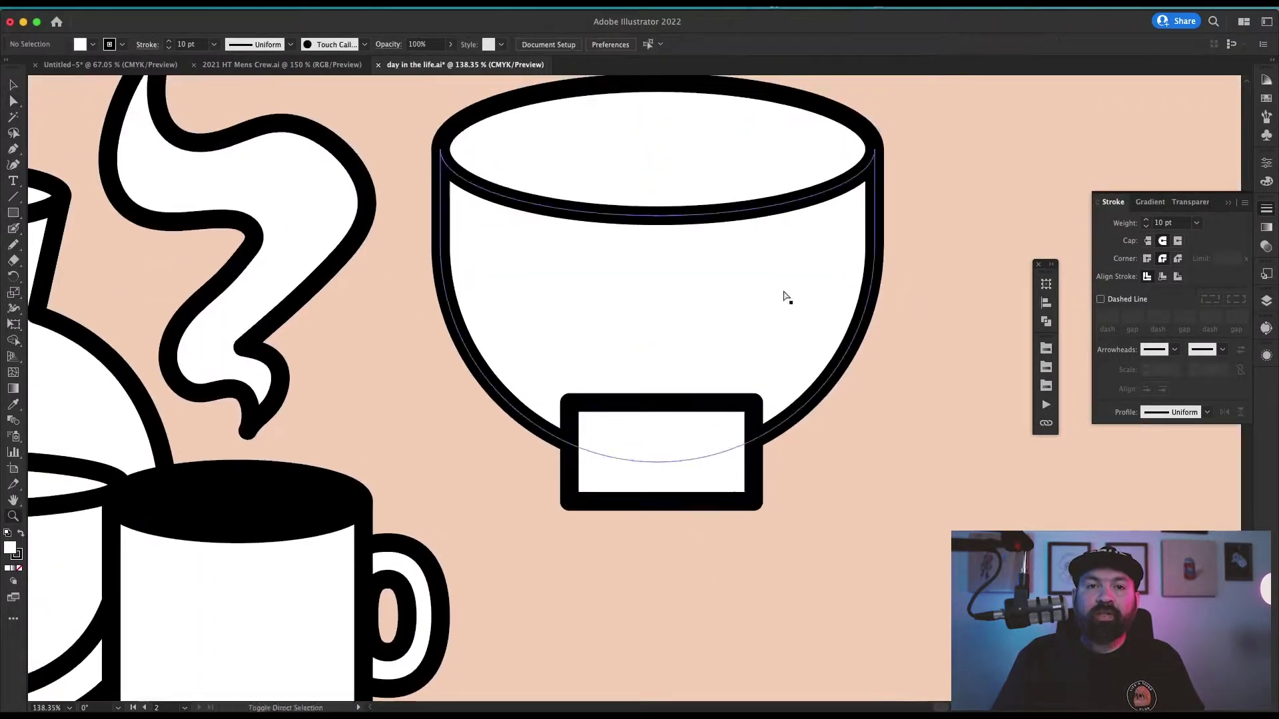
Step: Copy the rim ellipse down to the foot, scale it to about 1.38 by 0.42 in and move it onto the foot's bottom edge
left_click_drag(742, 149, 770, 439)
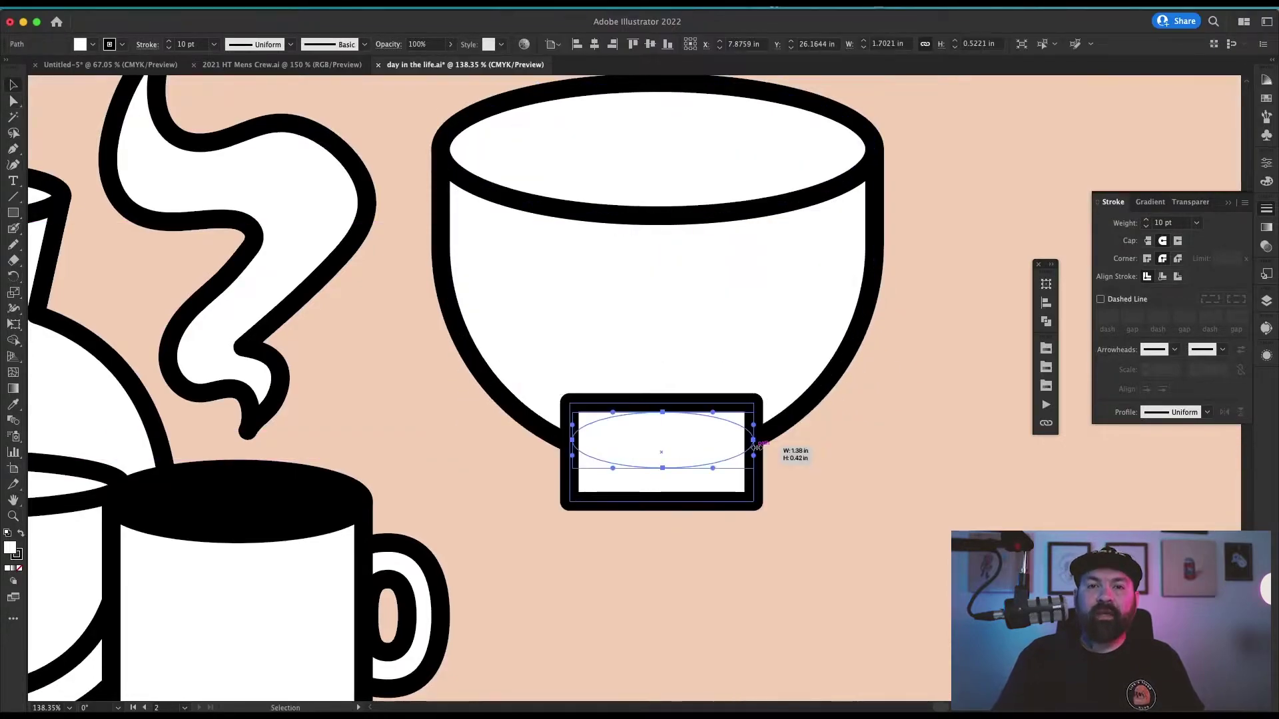
left_click_drag(572, 441, 570, 441)
key("super+shift+a")
key("a")
left_click_drag(676, 445, 689, 536)
left_click_drag(570, 596, 481, 629)
Step: Center the foot's ellipse and rectangle horizontally and match the rectangle's sides to the ellipse's width
key("v")
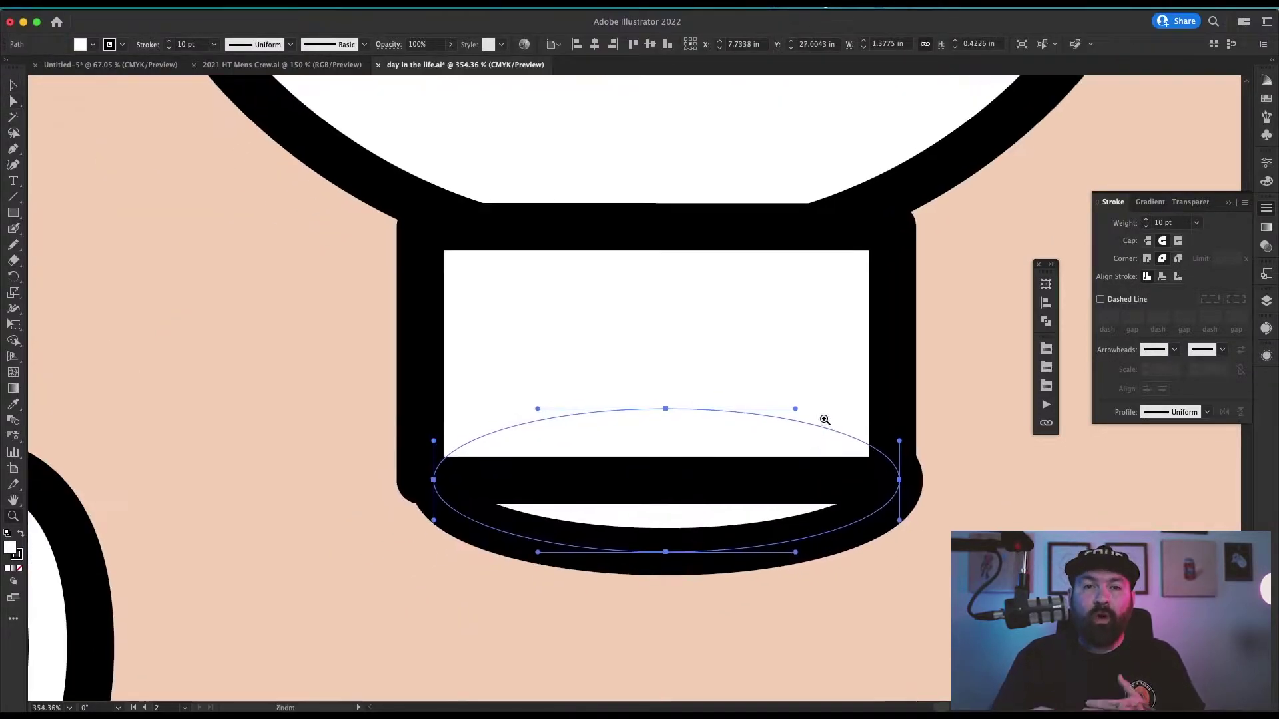
left_click(822, 365, "shift")
left_click(594, 44)
left_click(892, 353)
left_click_drag(896, 358, 892, 359)
left_click_drag(432, 355, 435, 354)
Step: Merge the foot's rectangle and ellipse with Shape Builder into one curved-bottom foot
key("a")
left_click(692, 508, "shift")
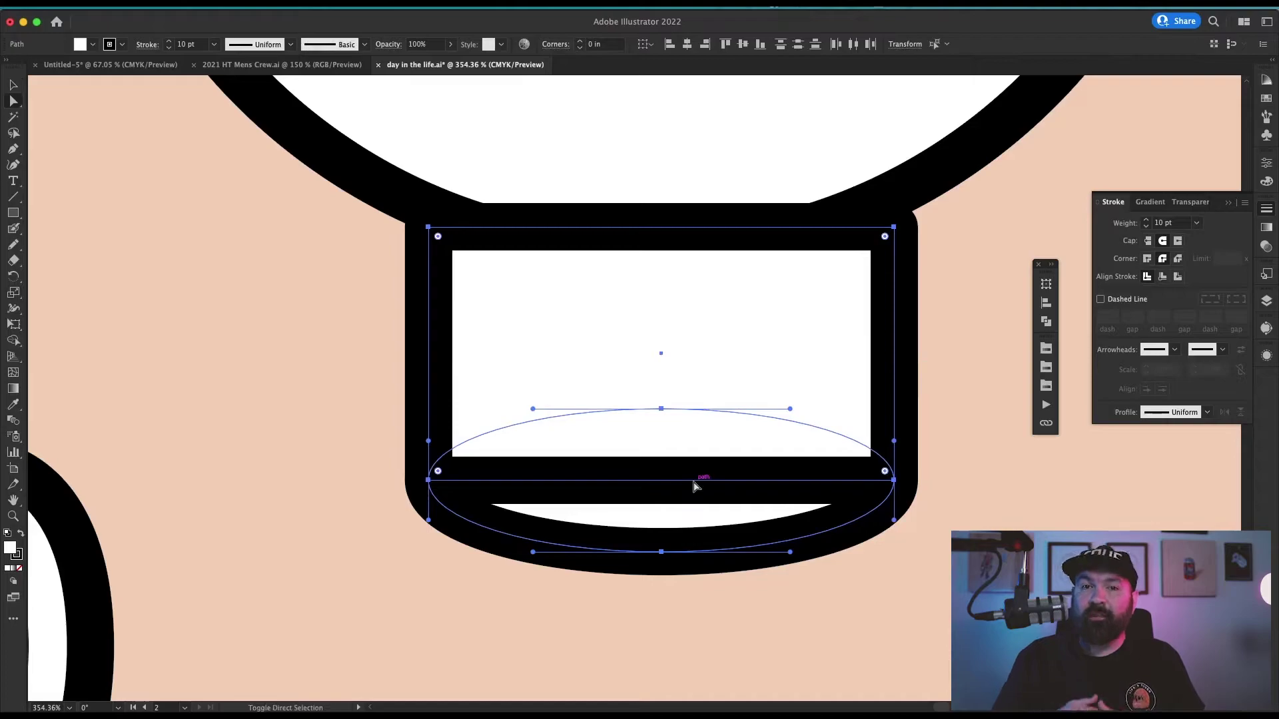
key("shift+m")
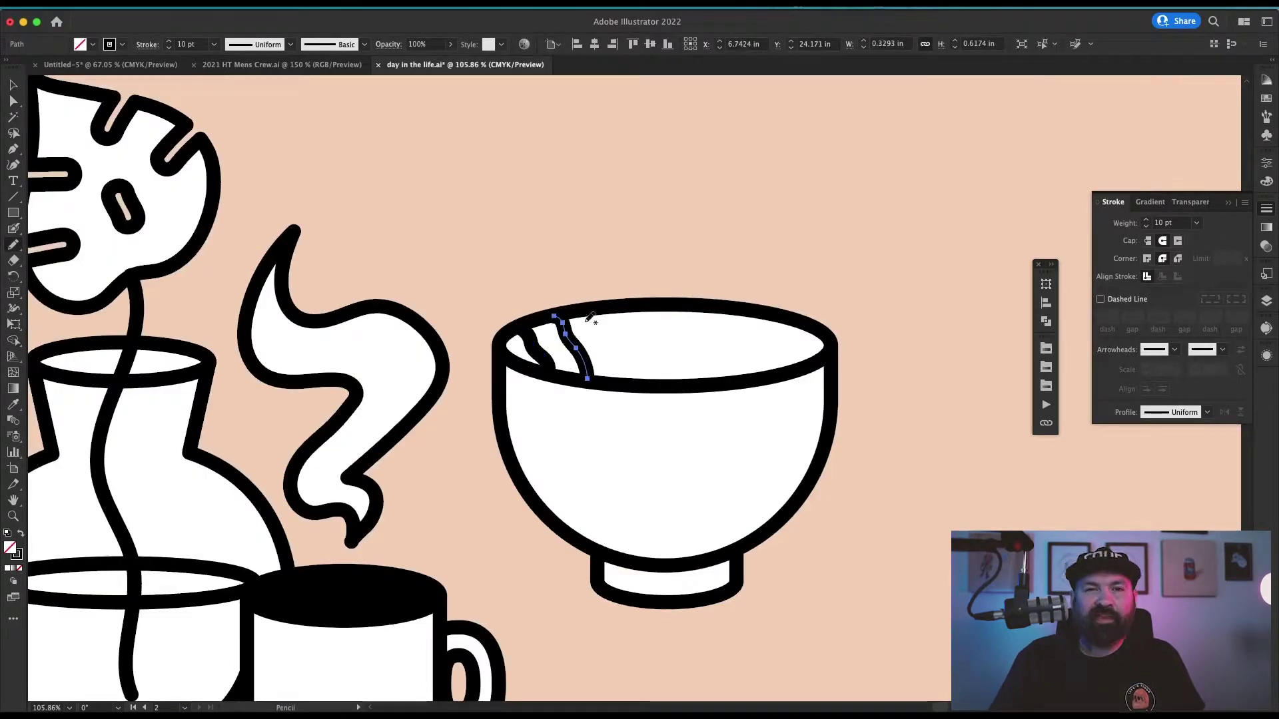
Step: Draw a tall rectangle about 0.49 by 3.75 in beside the bowl and give it the bowl's white fill and black stroke
left_click_drag(846, 186, 907, 573)
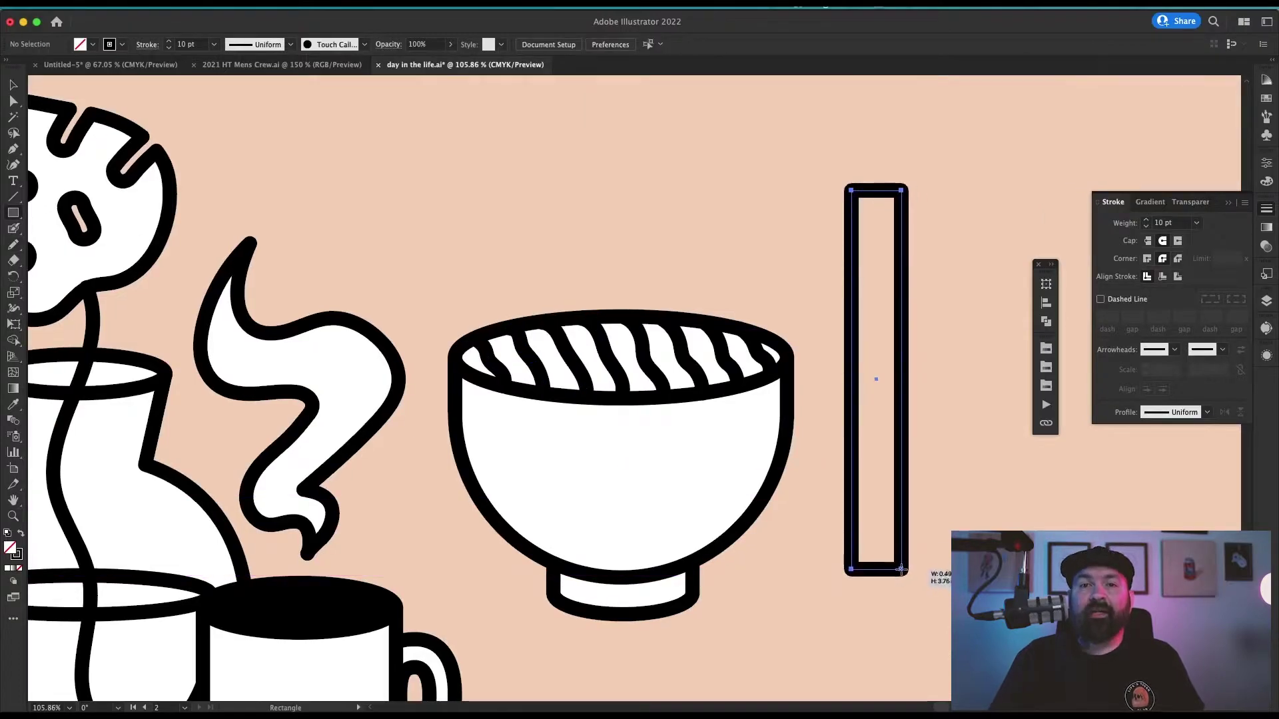
key("i")
left_click(777, 495)
key("super+shift+a")
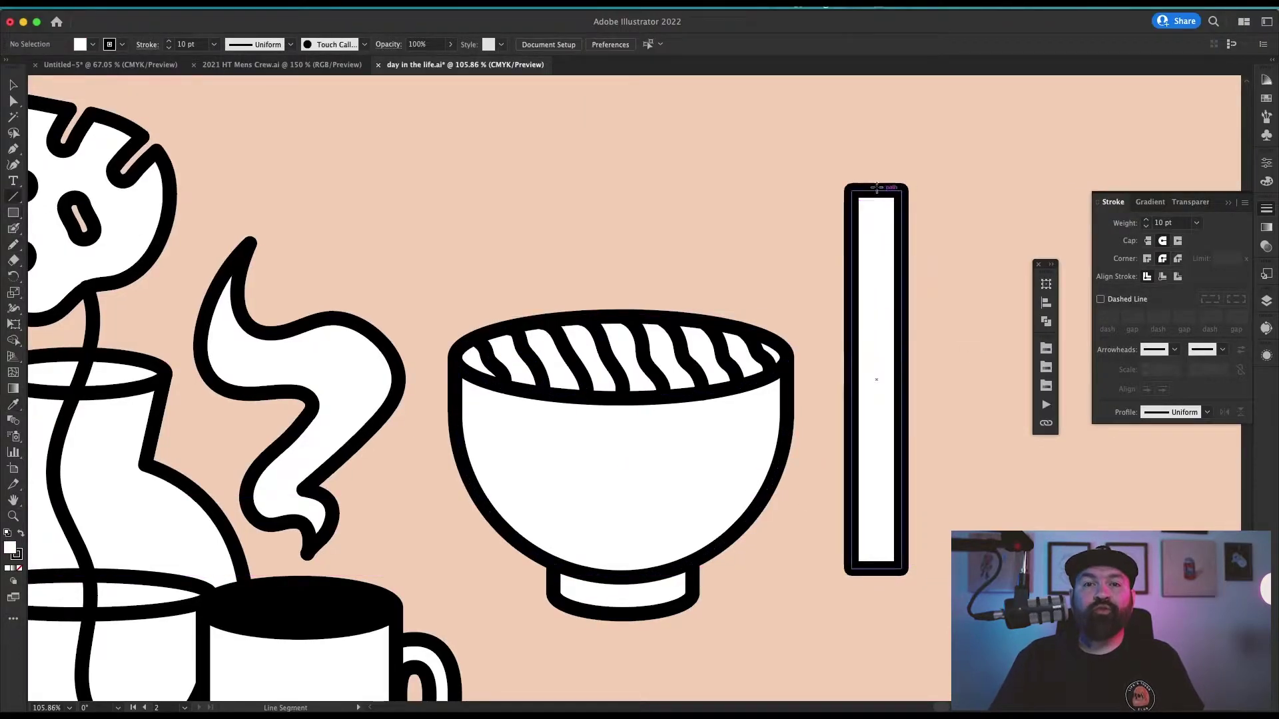
Step: Split the tall rectangle with a vertical center line and widen its bottom edge to about 0.73 in to form chopsticks
left_click_drag(878, 193, 885, 565)
key("a")
key("s")
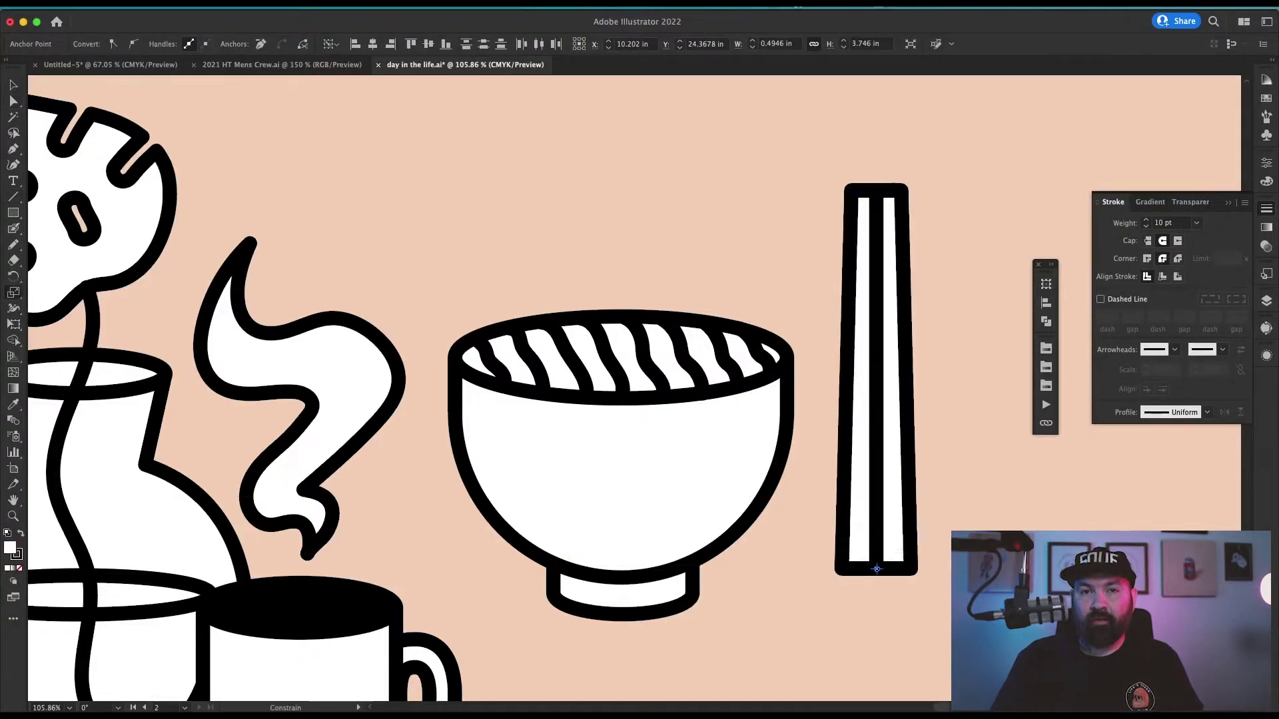
left_click_drag(910, 569, 913, 569)
Step: Move the chopsticks onto the left part of the bowl and rotate them so they lean to the right
key("v")
left_click_drag(865, 343, 499, 393)
key("r")
left_click_drag(662, 188, 725, 244)
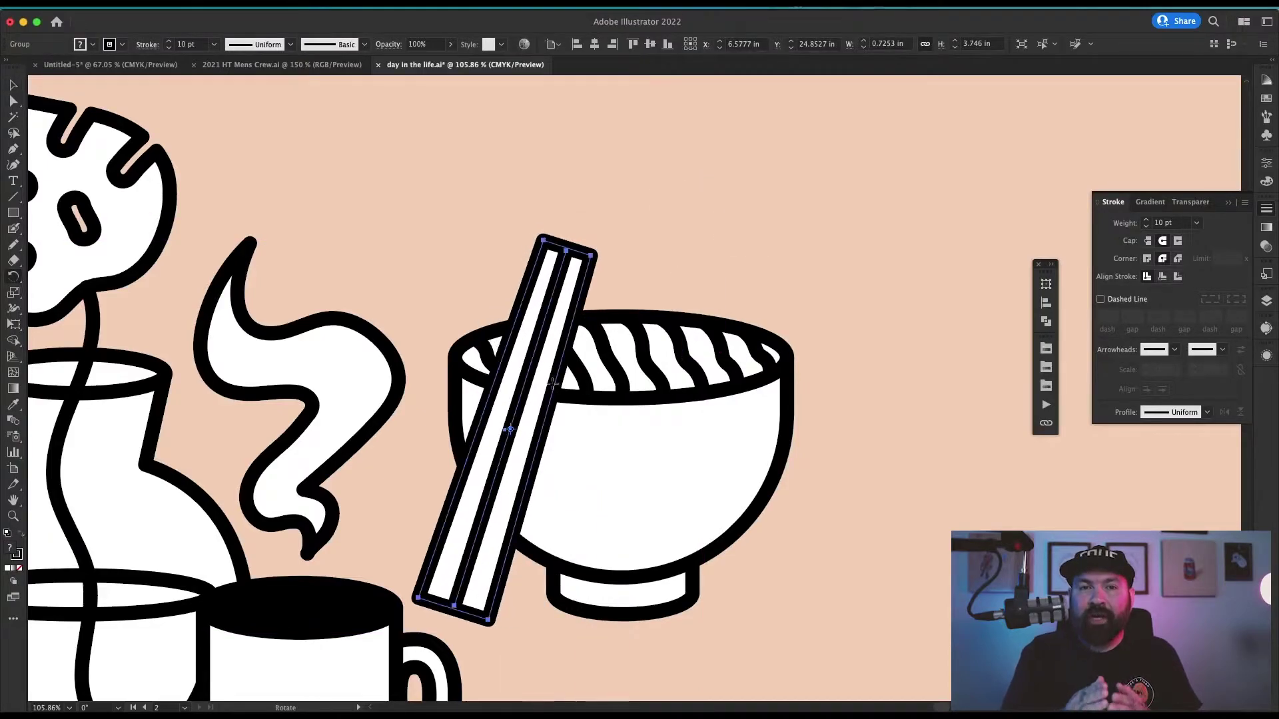
key("v")
left_click_drag(498, 426, 535, 420)
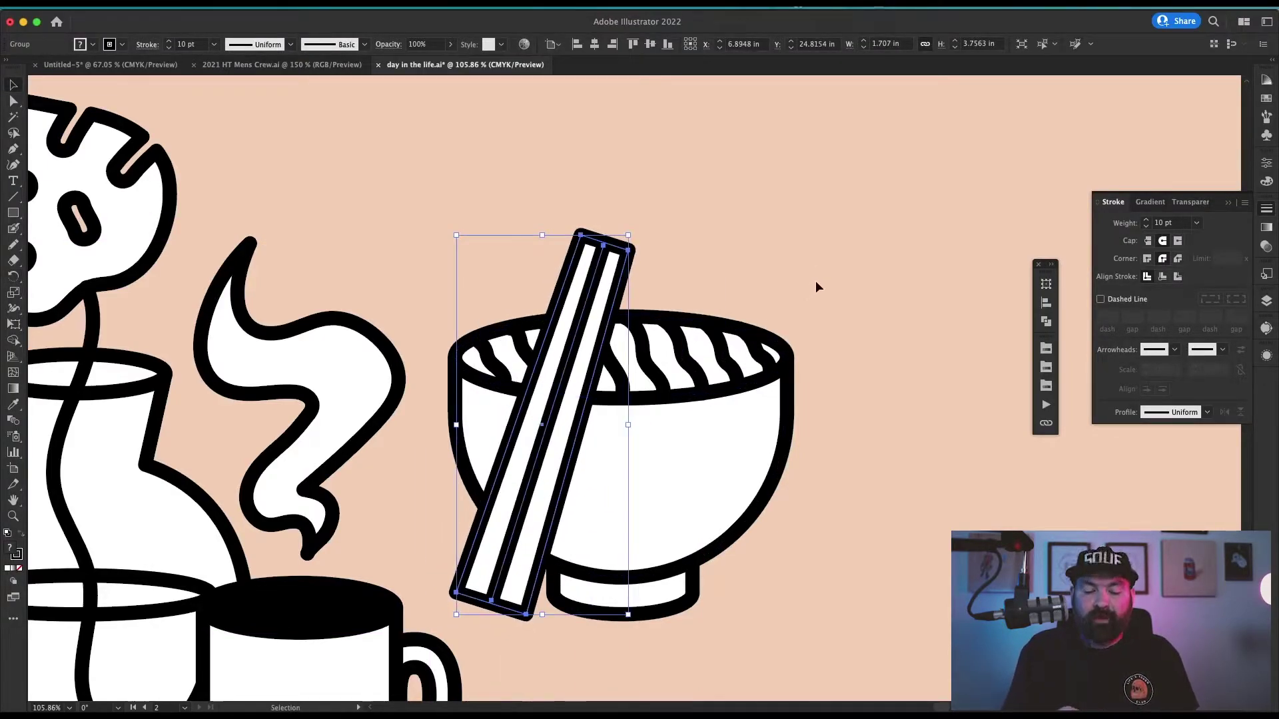
Step: Group the bowl, its noodle lines and foot together with the chopsticks
left_click(565, 400, "shift")
left_click(519, 477, "shift")
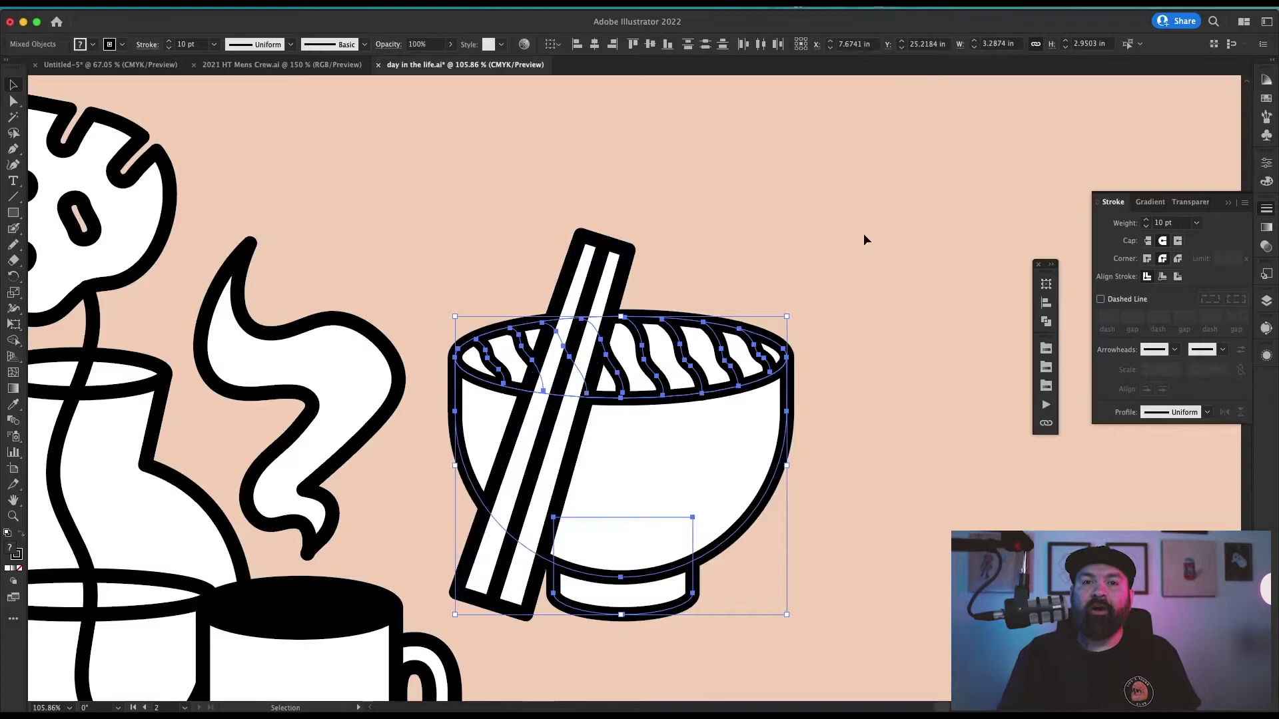
left_click(548, 529, "shift")
key("ctrl+g")
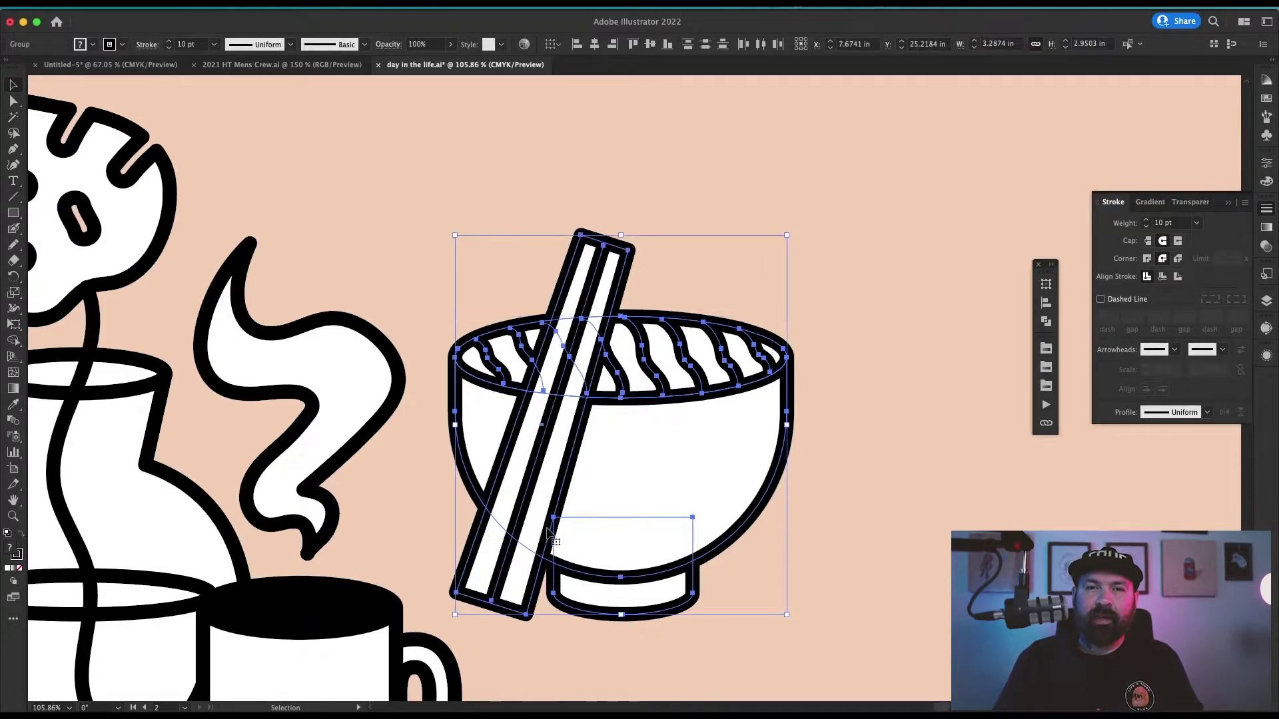
Step: Draw a wide rectangle beside the bowl for the phone body and round its corners
key("ctrl+minus")
key("ctrl+minus")
key("ctrl+minus")
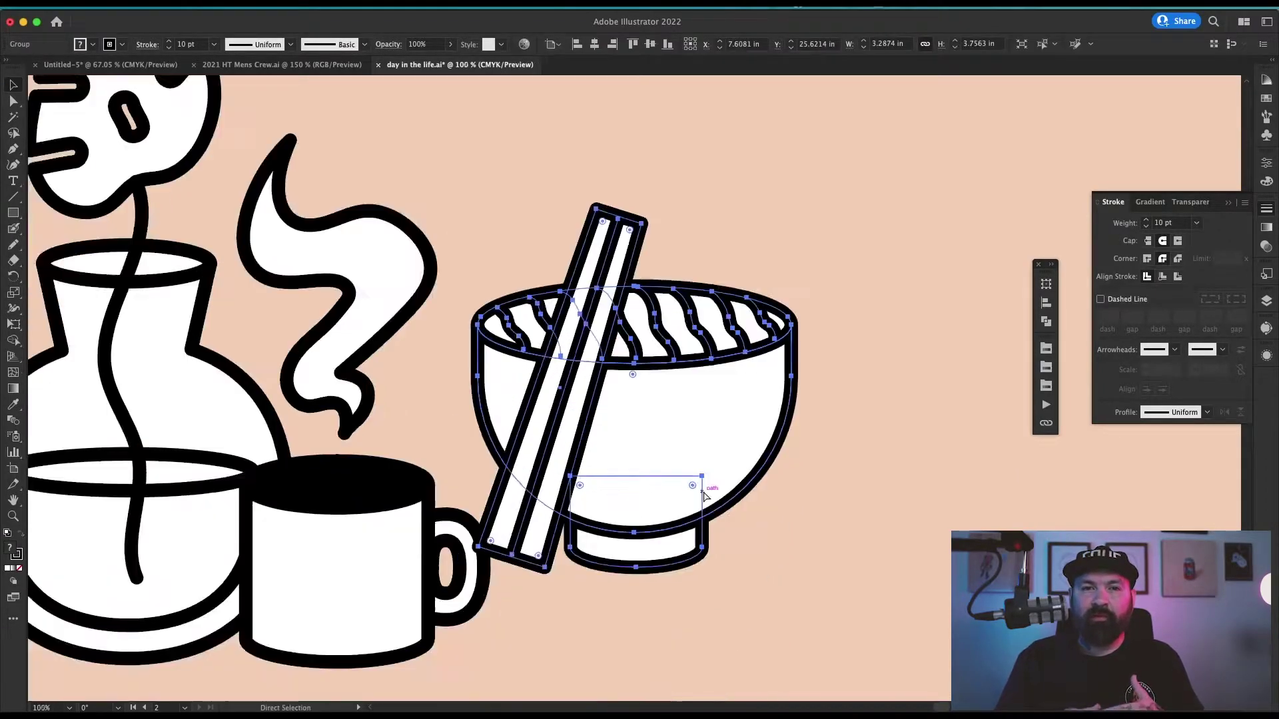
scroll(733, 480, "up", 3)
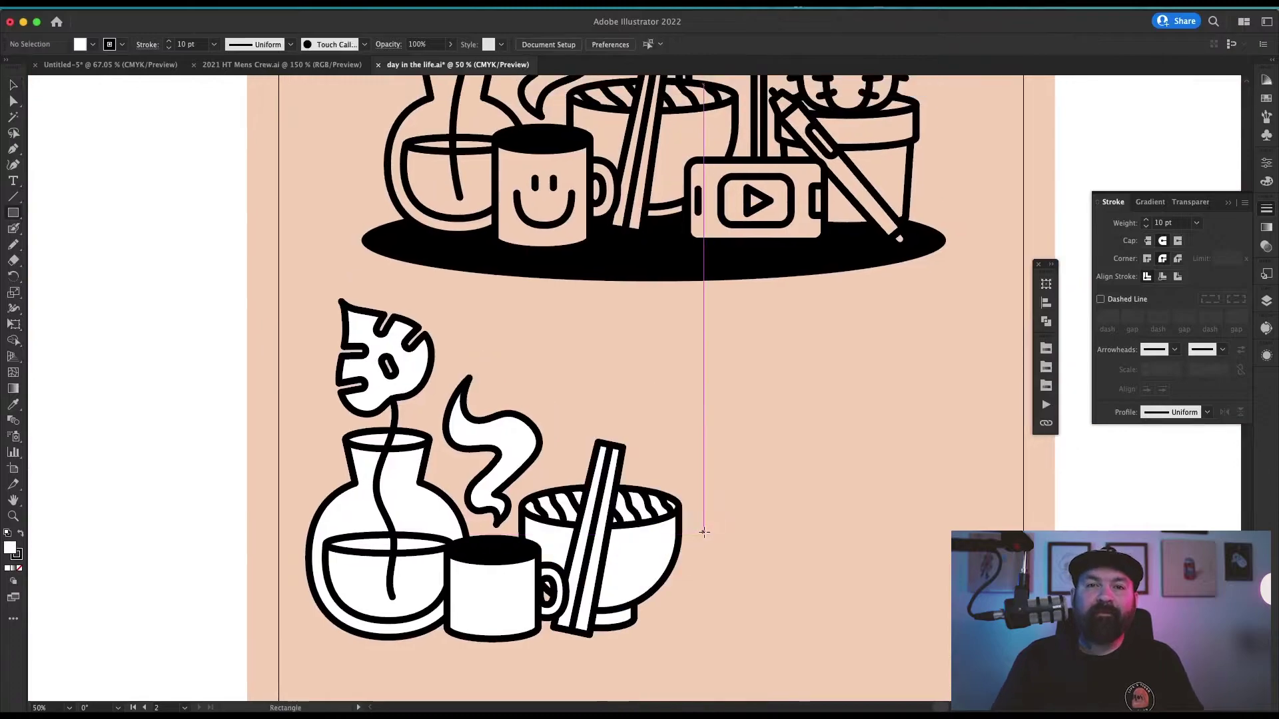
mouse_move(699, 532)
left_mouse_down()
mouse_move(814, 579)
mouse_move(826, 612)
left_mouse_up()
key("a")
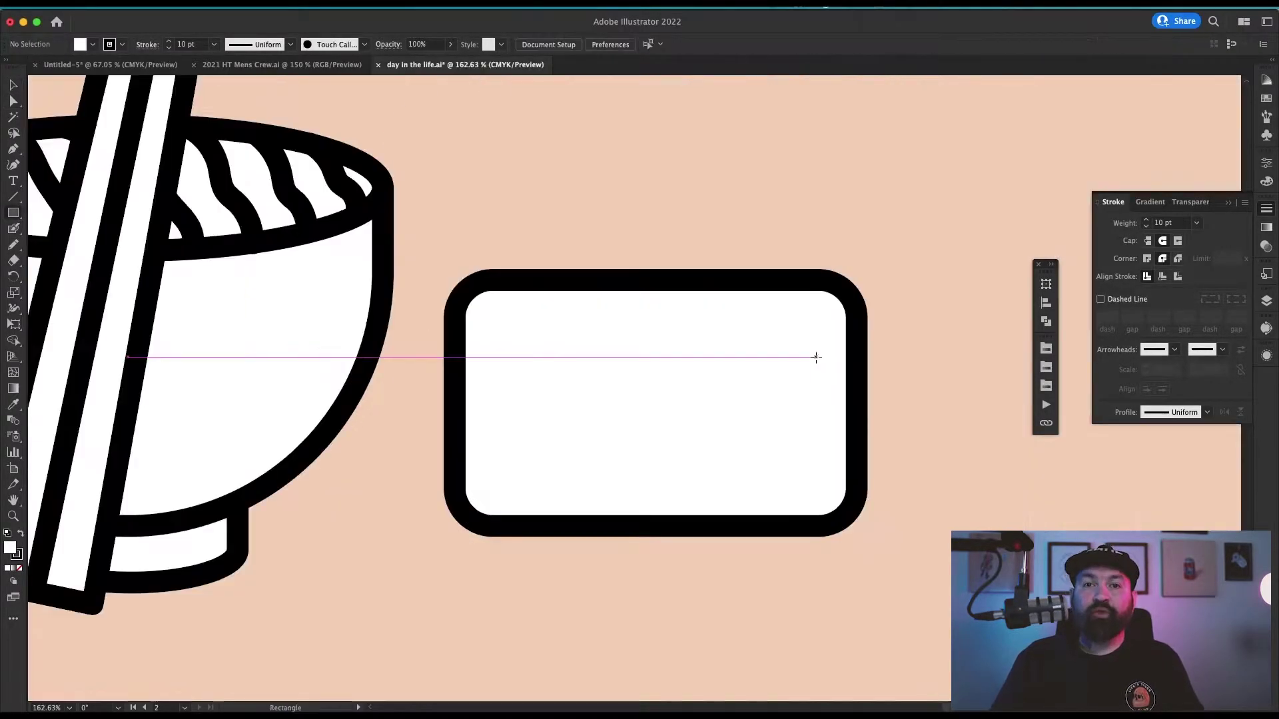
Step: Add a small notch rectangle at the phone's right edge and a straight vertical line near its left edge
left_click_drag(817, 357, 857, 437)
key("super+shift+a")
key("backslash")
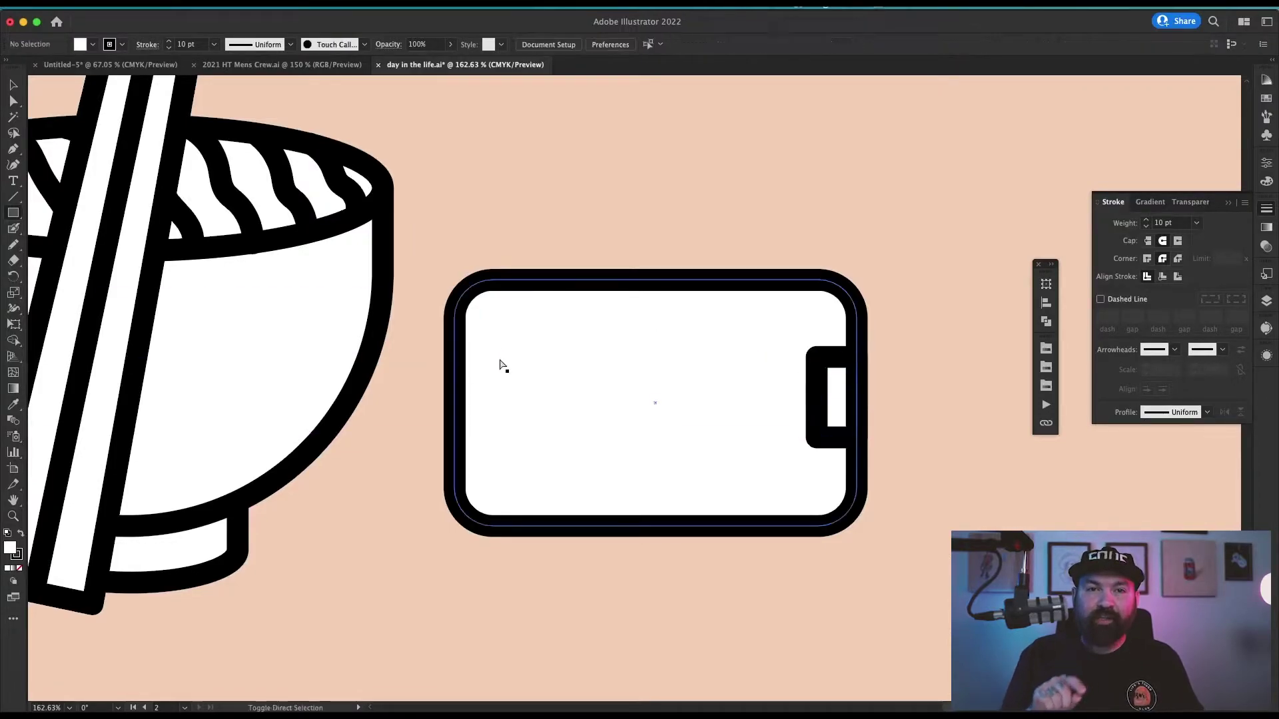
left_click_drag(498, 355, 498, 457)
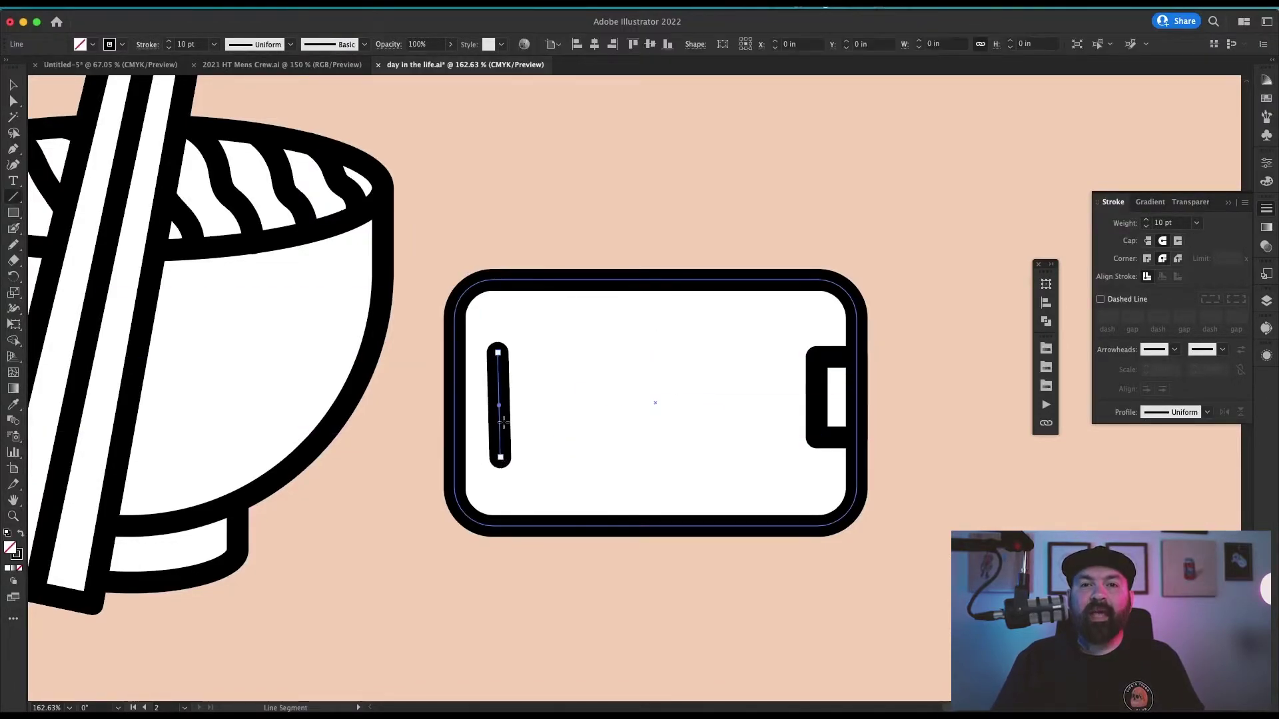
key("super+z")
left_click_drag(491, 353, 496, 454)
key("super+shift+a")
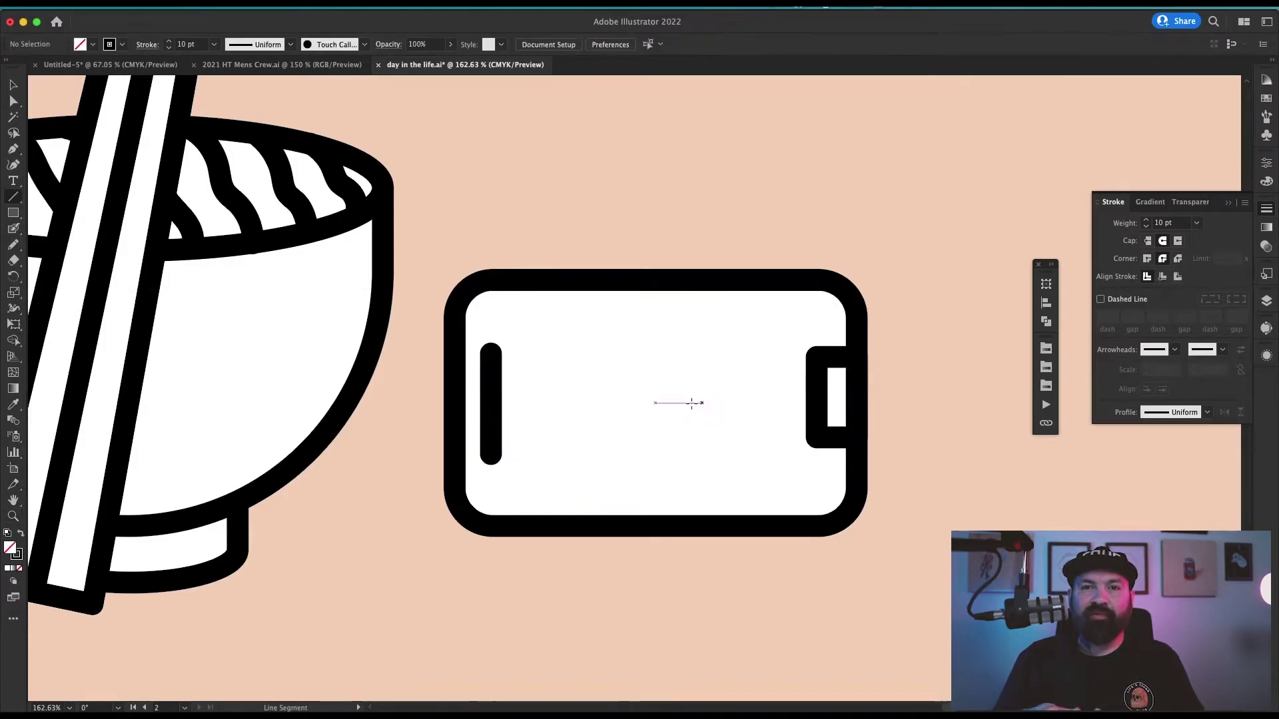
Step: Draw a rectangle about 1.44 by 1.03 in inside the phone and round its corners
left_click_drag(552, 322, 776, 484)
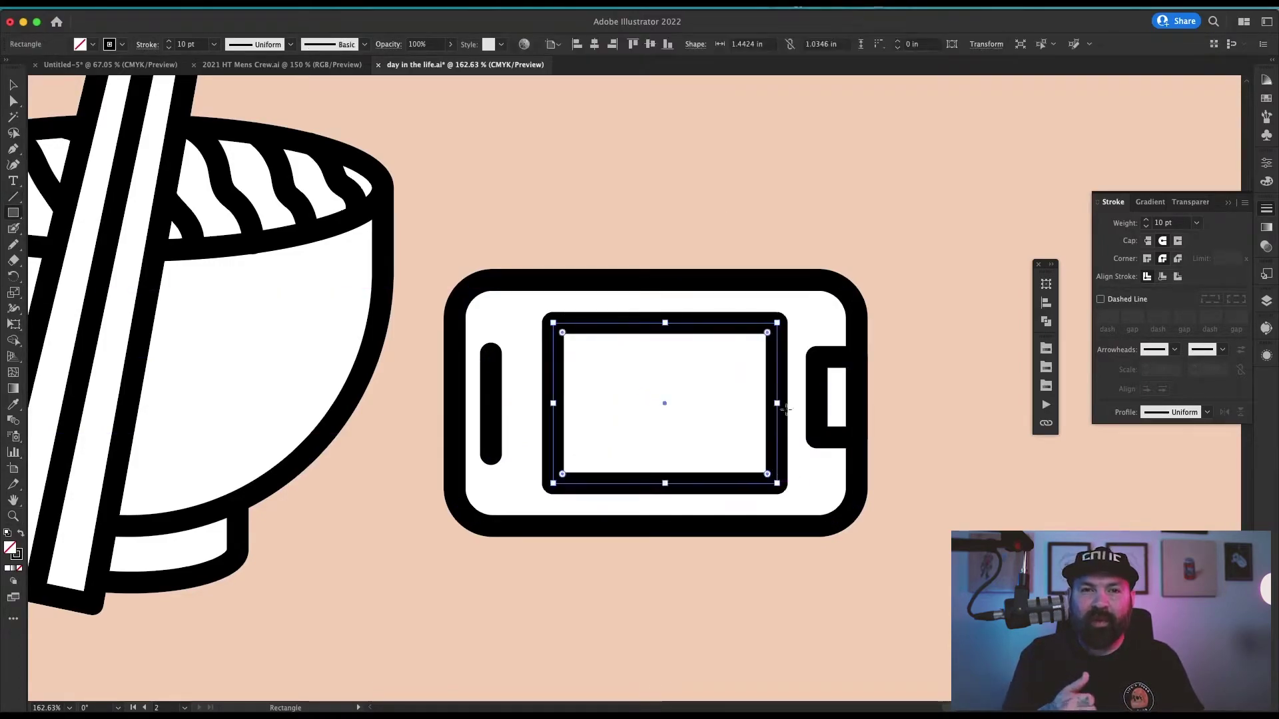
key("a")
left_click_drag(767, 337, 736, 366)
key("super+shift+a")
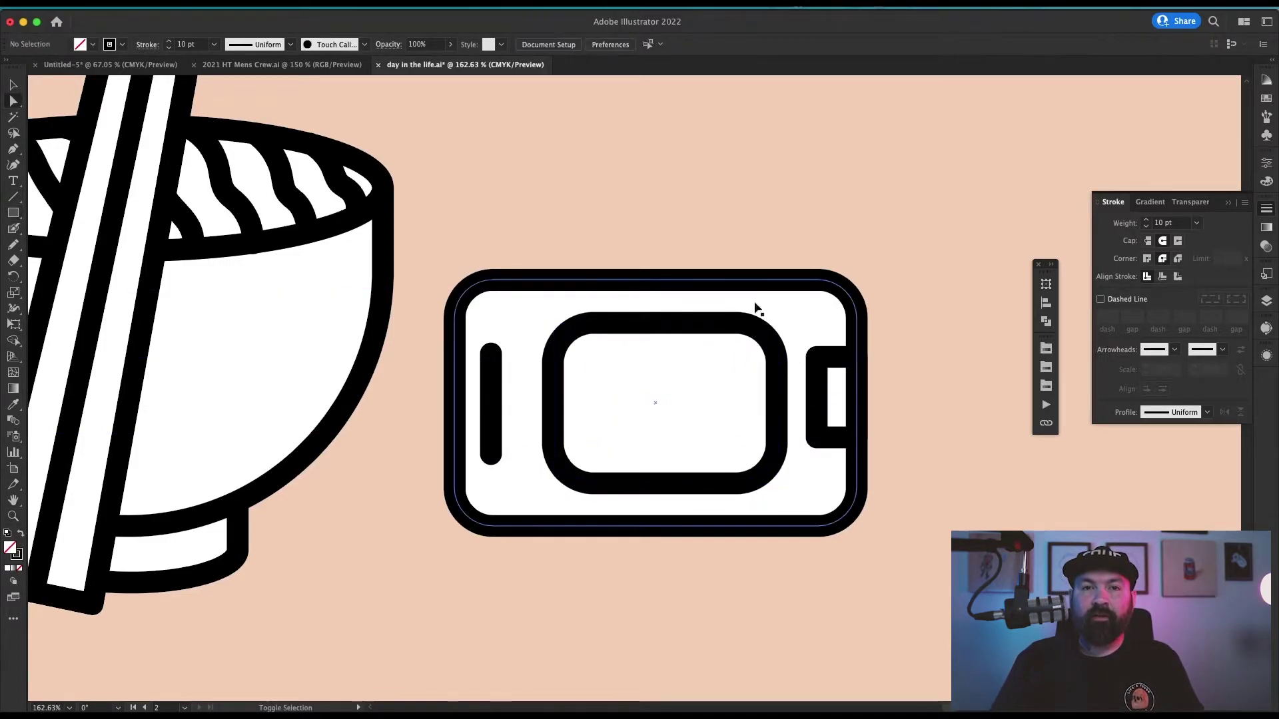
Step: Draw a triangle, rotate it to point right and place it inside the phone's rounded frame as a play symbol
left_click_drag(710, 150, 653, 252)
key("r")
key("super+shift+a")
key("v")
left_click_drag(758, 139, 724, 404)
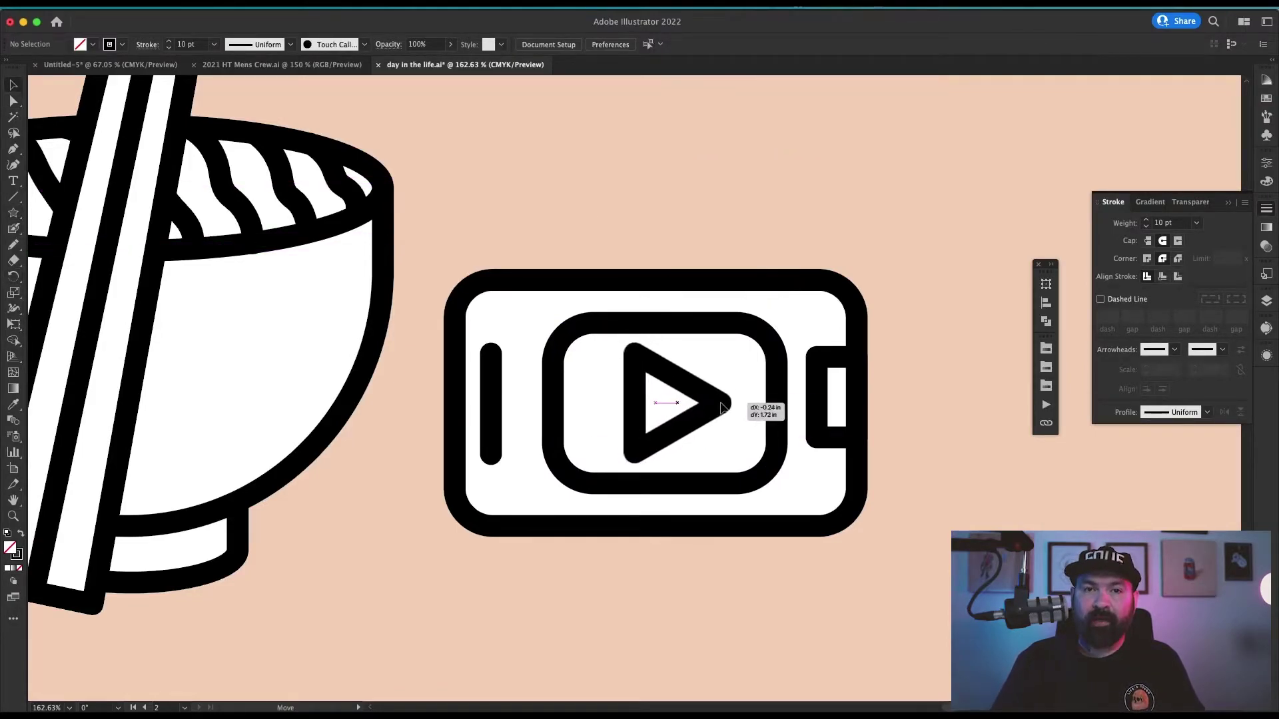
Step: Draw a tall rectangle about 1.6 in wide for the bottle body and set it beside the phone
left_click_drag(632, 471, 708, 680)
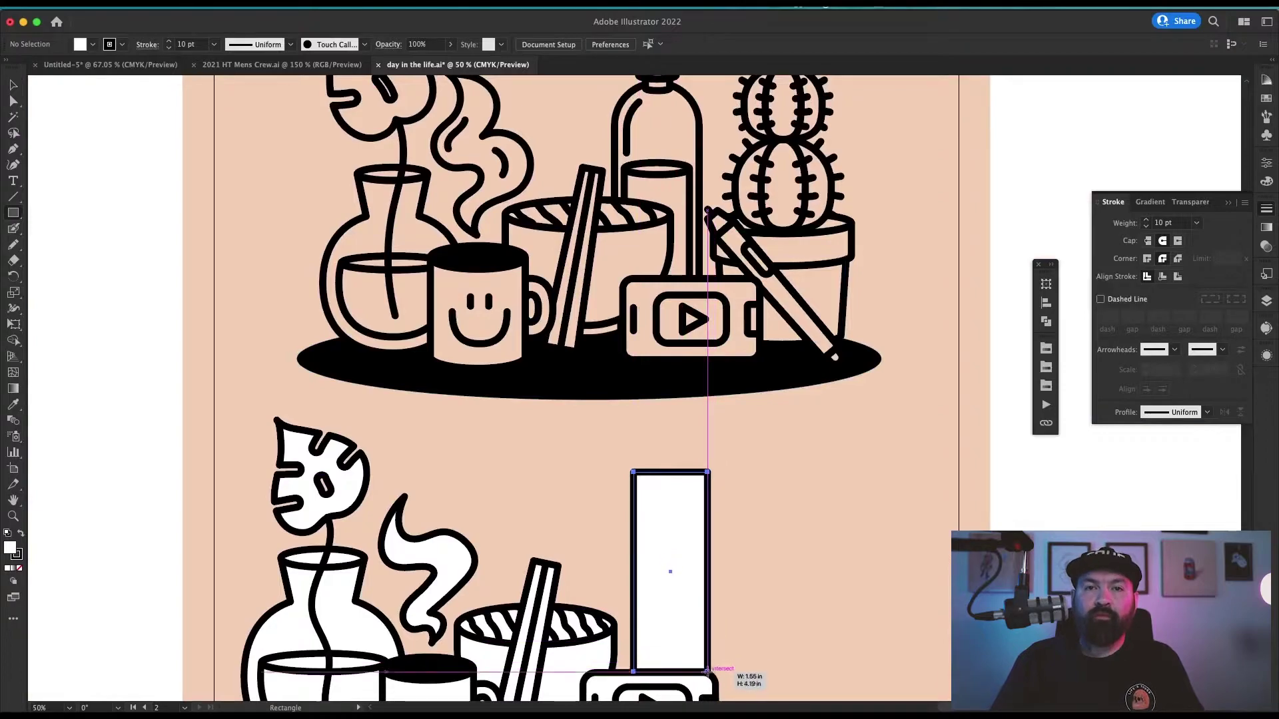
key("v")
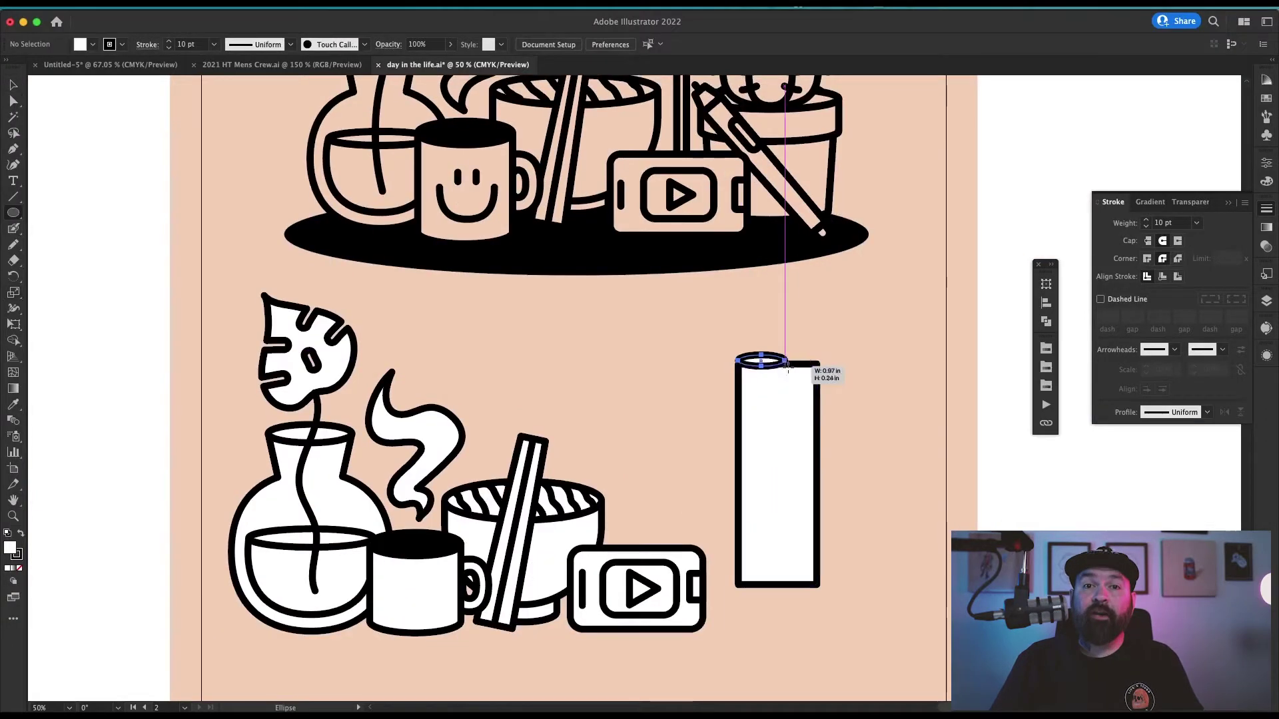
Step: Add a flat ellipse across the base of the bottle rectangle and merge them into one shape with a curved bottom
left_click_drag(737, 354, 799, 594)
key("v")
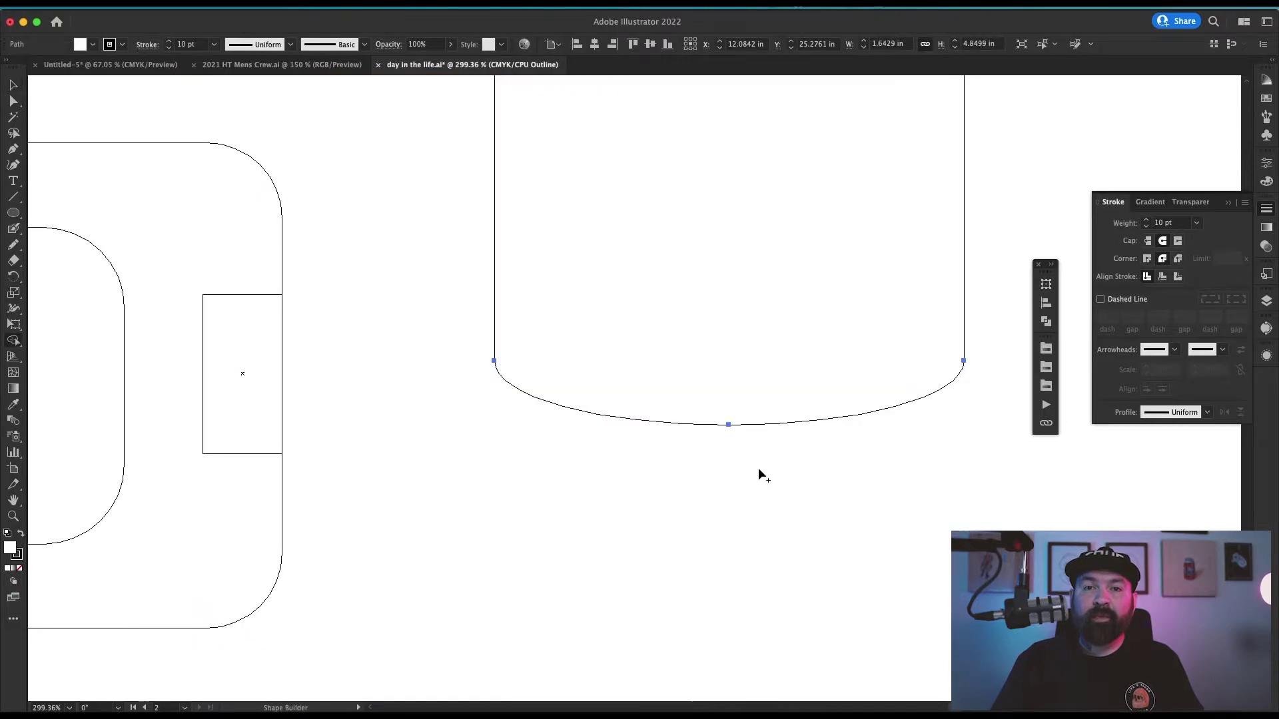
key("super+y")
key("super+minus")
key("super+minus")
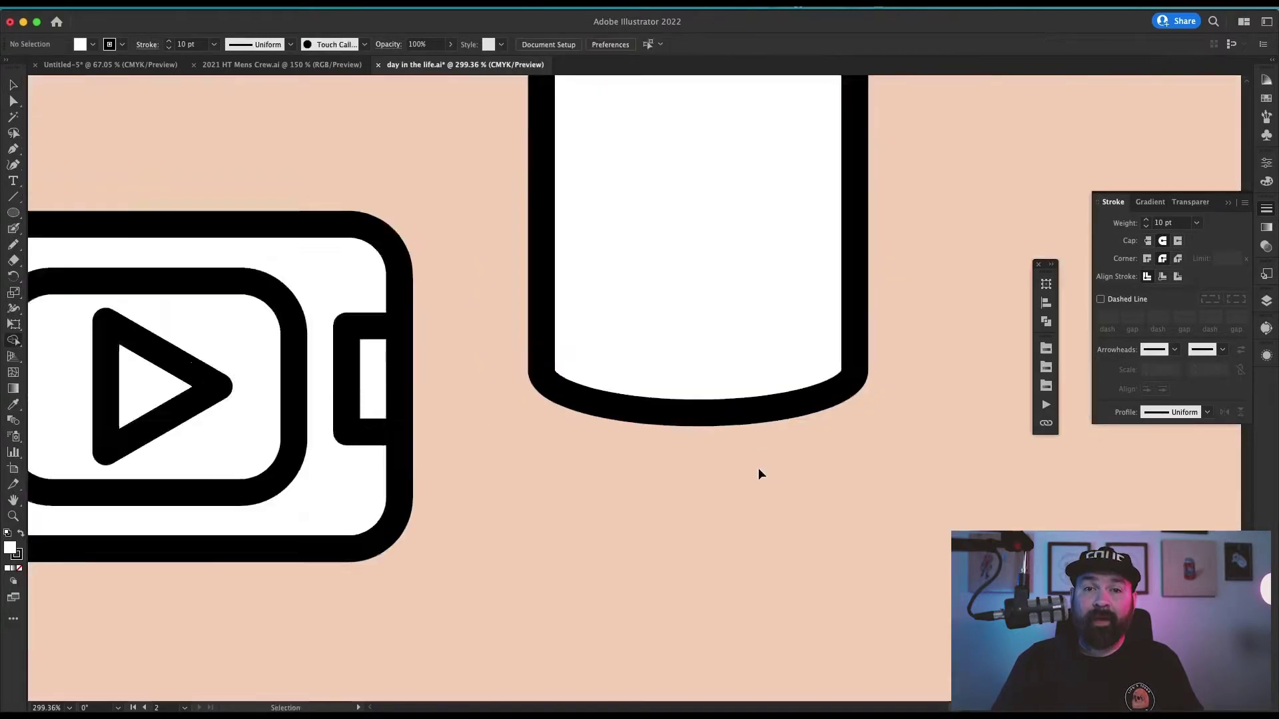
Step: Round the bottle body's two top corners to a radius of about 0.82 in, forming a full dome
key("v")
key("a")
left_click(677, 560)
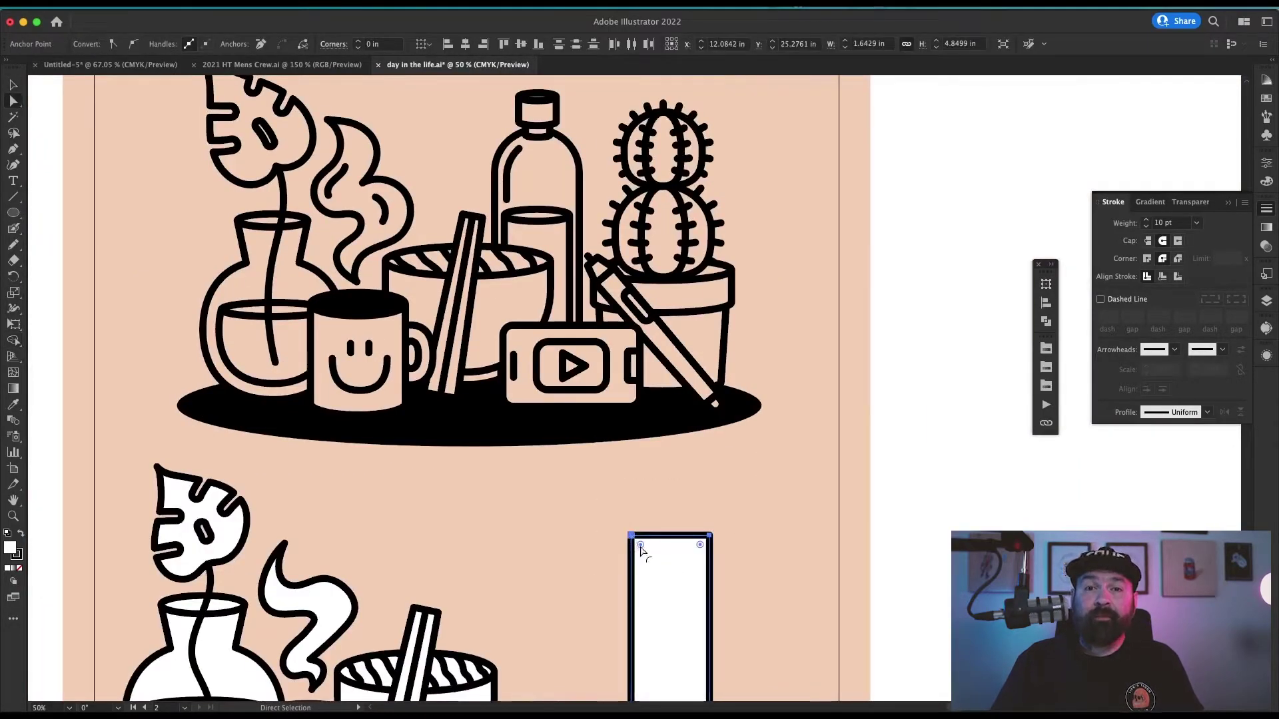
left_click_drag(641, 549, 695, 659)
left_click(758, 523)
Step: Draw a flat ellipse and a rectangle above the bottle, forming a cap with a curved lower edge
left_click_drag(603, 598, 726, 480)
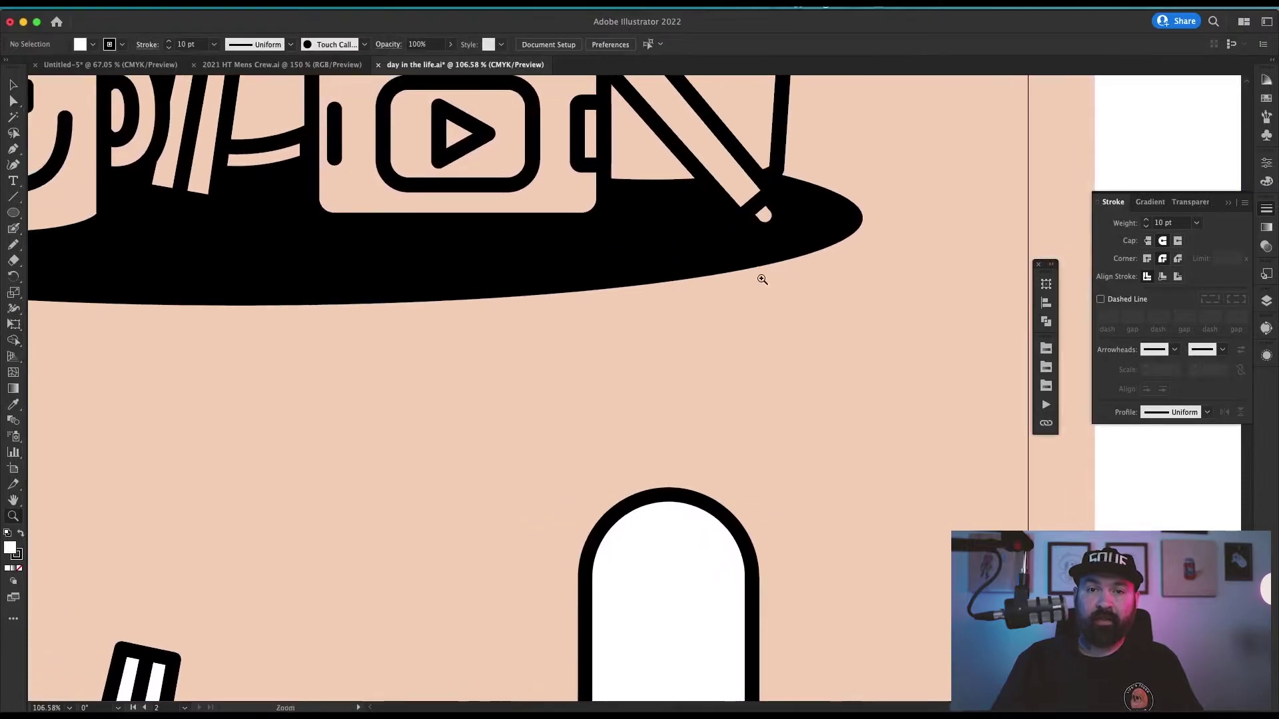
left_click_drag(681, 394, 722, 400)
key("m")
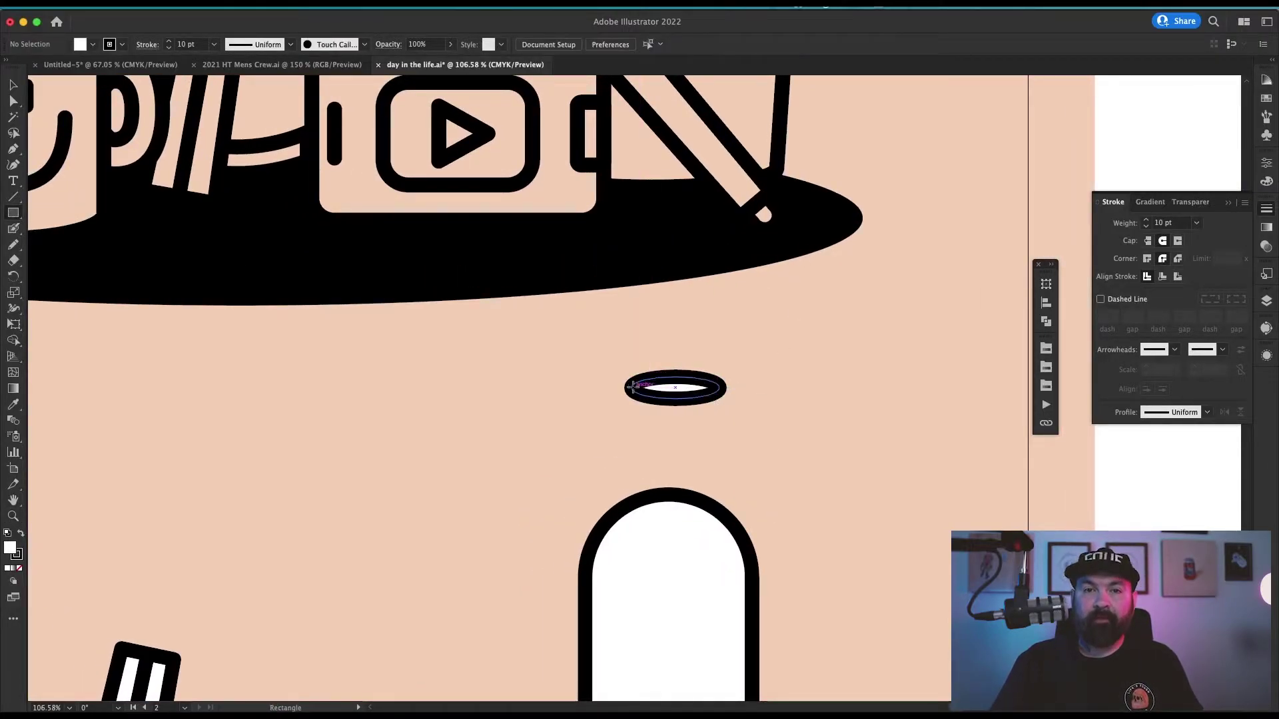
left_click_drag(651, 420, 712, 434)
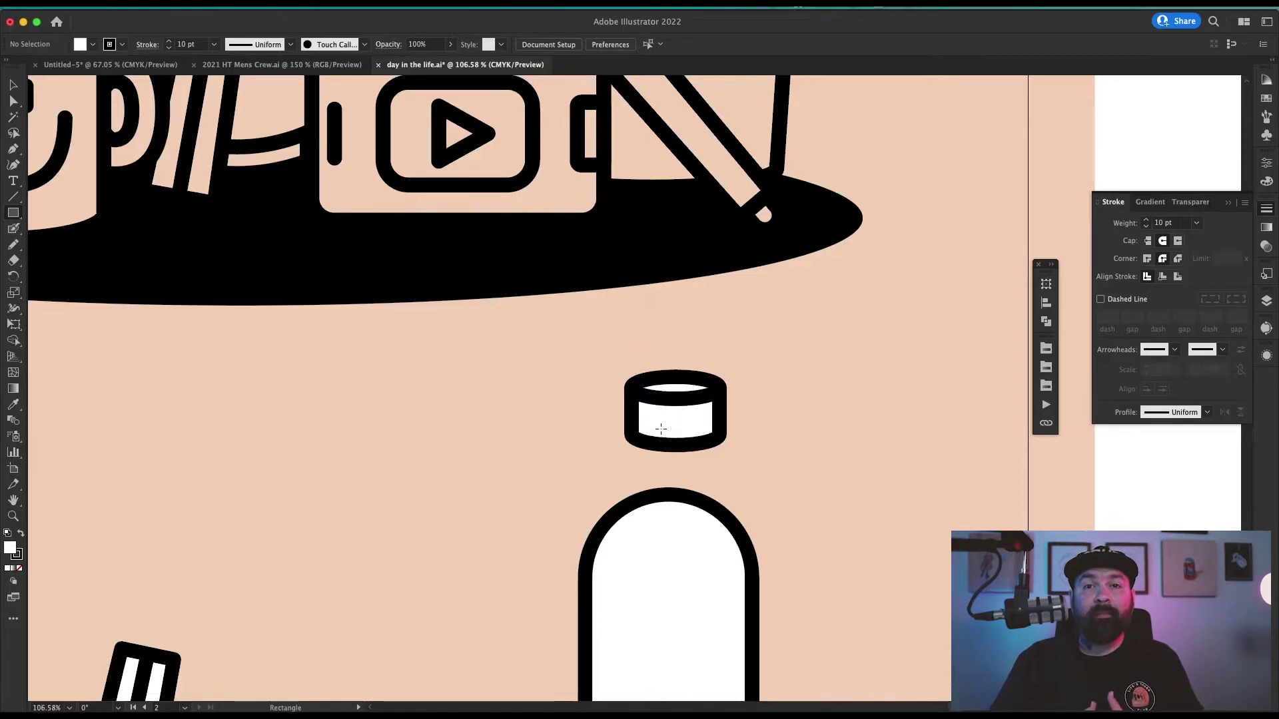
Step: Duplicate the cap's side shape downward, scale it to about 0.6 by 0.49 in and tuck it under the cap as the neck
key("a")
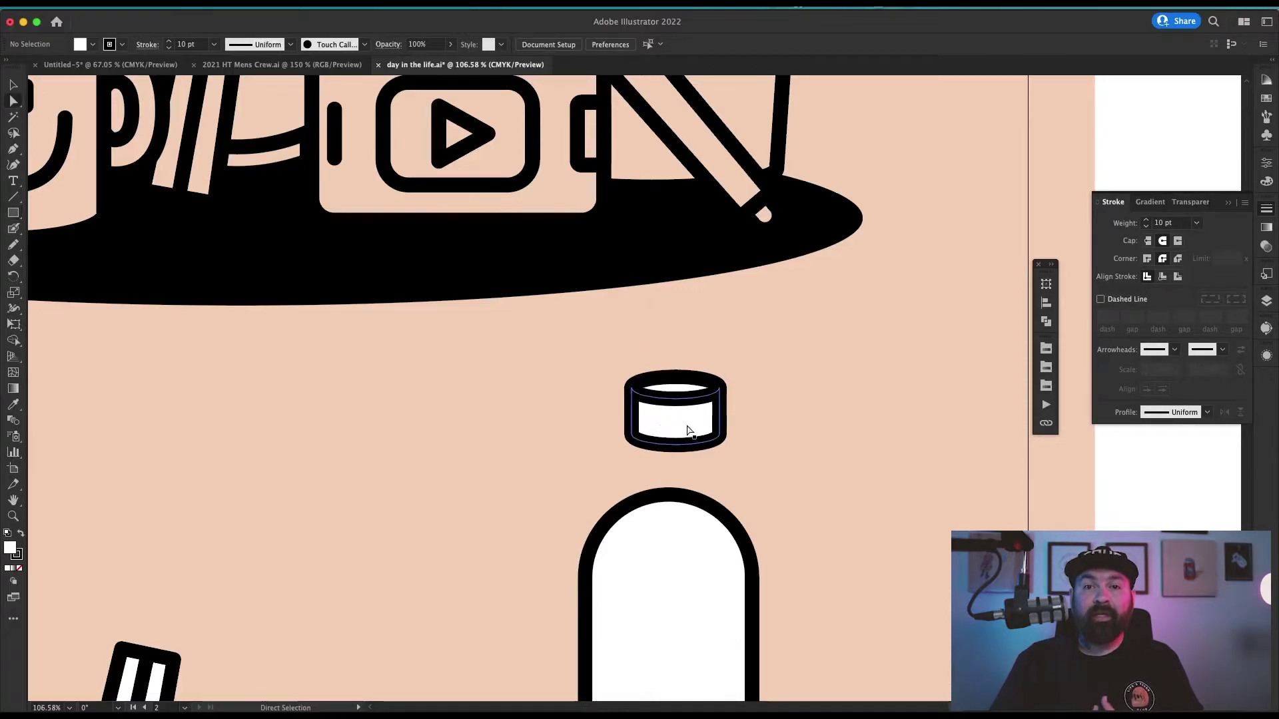
left_click_drag(687, 428, 689, 463)
key("s")
left_click_drag(787, 388, 798, 320)
key("a")
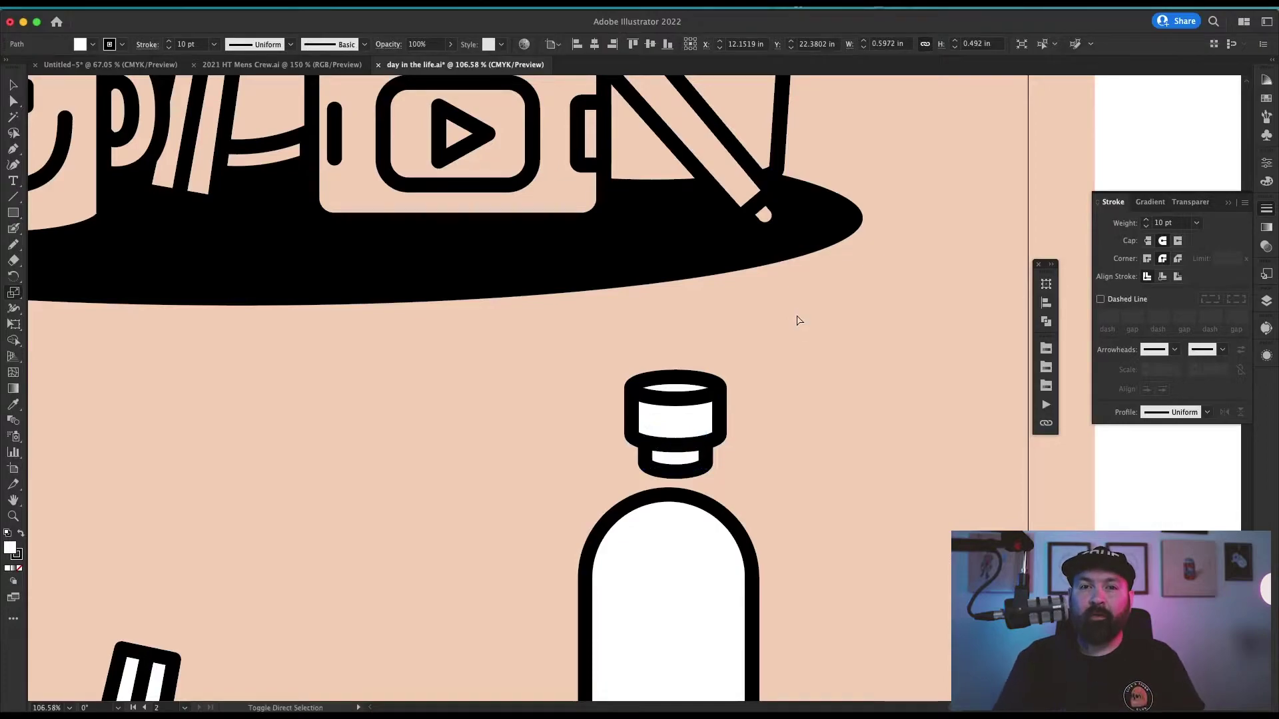
left_click(799, 320)
left_click_drag(687, 458, 691, 446)
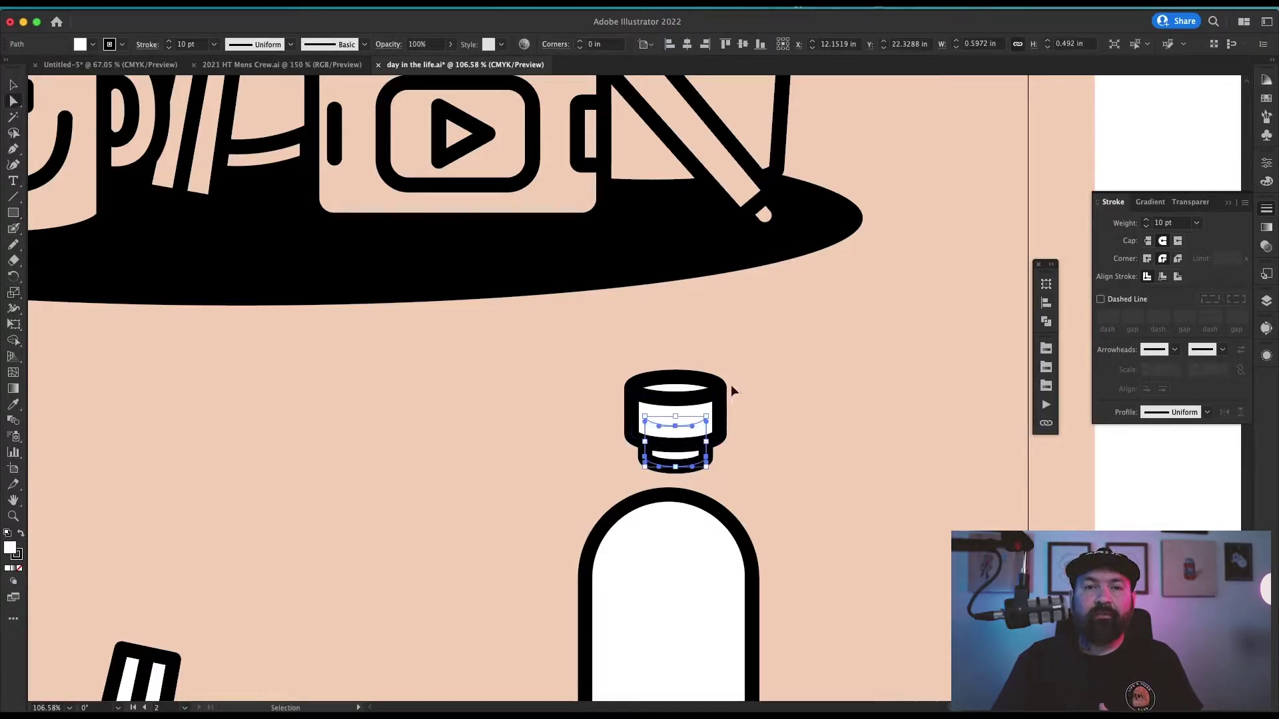
left_click(757, 389)
Step: Move the cap and neck down onto the top of the bottle's dome
key("v")
left_click_drag(692, 411, 689, 458)
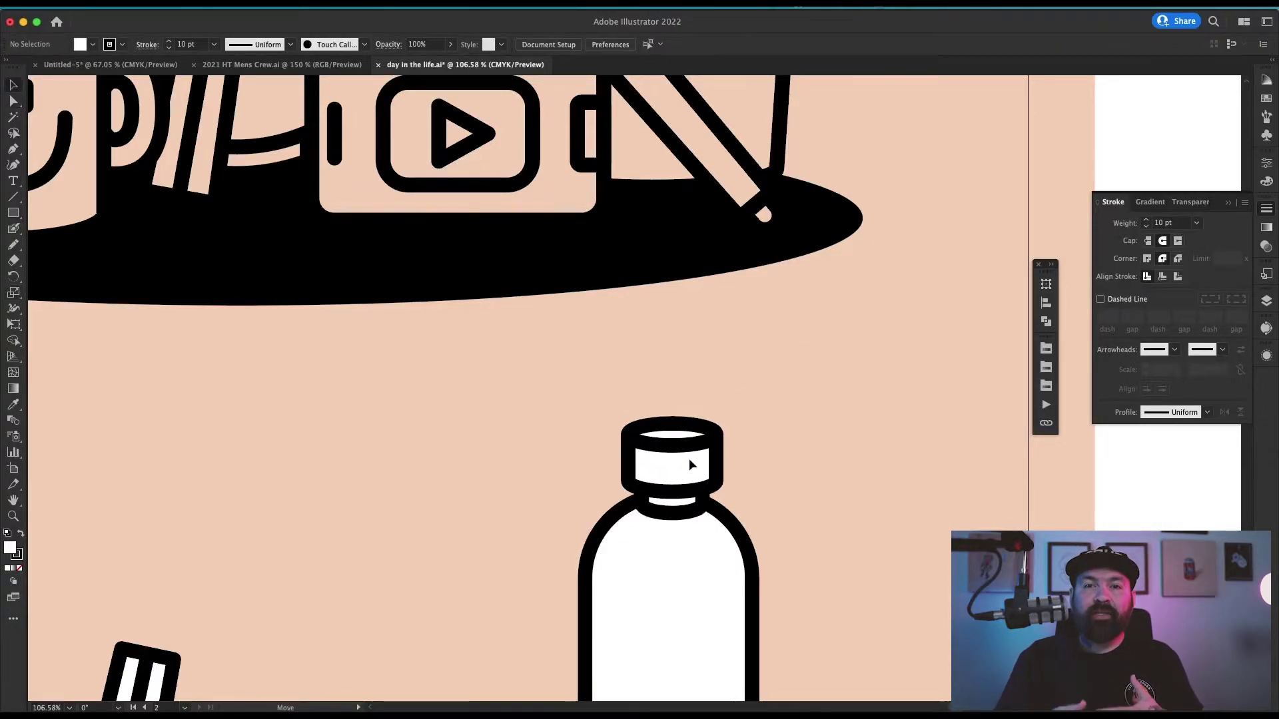
left_click(756, 389)
key("super+minus")
key("super+minus")
key("super+minus")
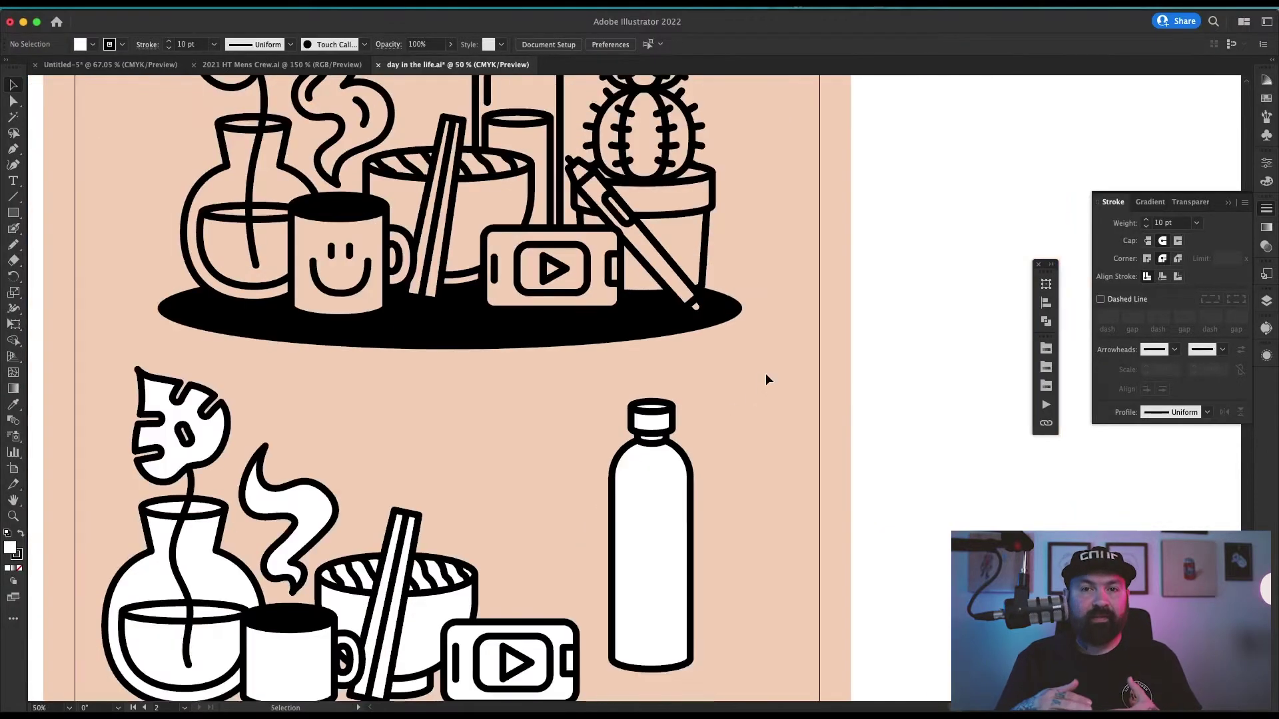
Step: Offset the bottle outline inward and turn the inner shape into liquid with an elliptical surface
scroll(766, 412, "down", 3)
key("a")
left_click(686, 480)
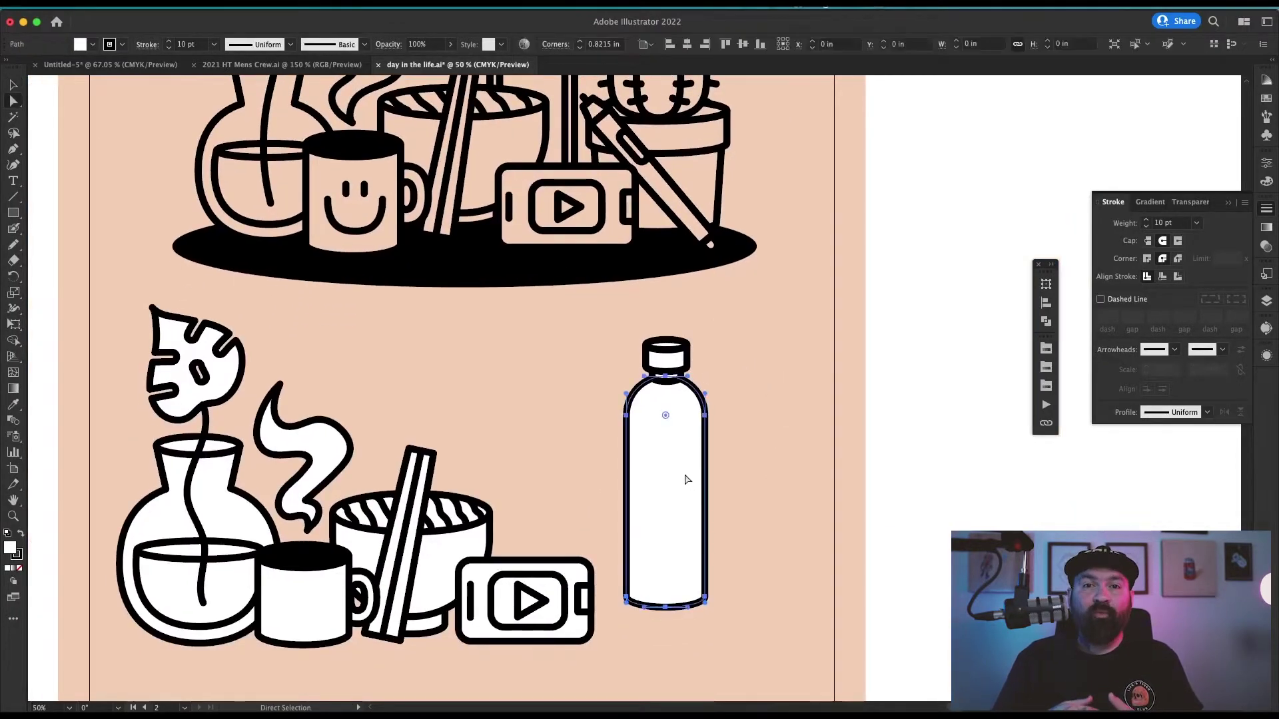
key("v")
key("super+alt+o")
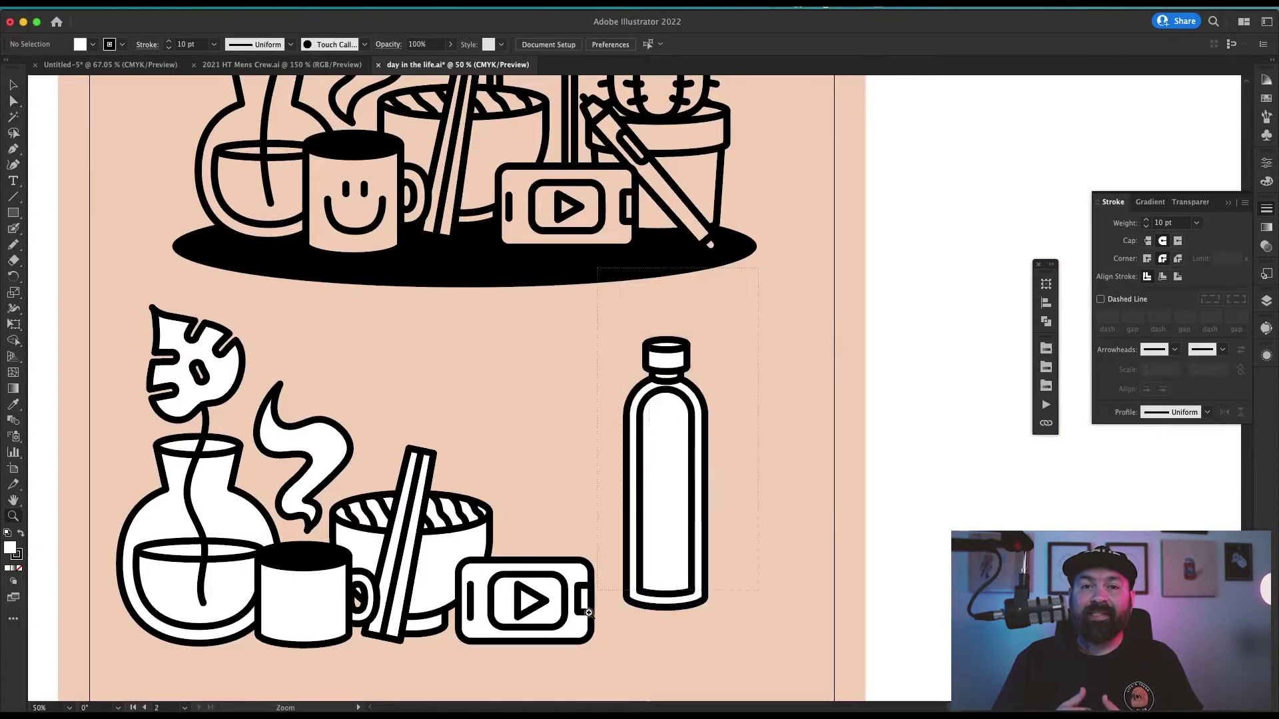
left_click_drag(659, 445, 748, 459)
Step: Draw a curved highlight with the Pencil along the bottle's shoulder and place the bottle behind the bowl and phone
key("n")
scroll(632, 363, "up", 4)
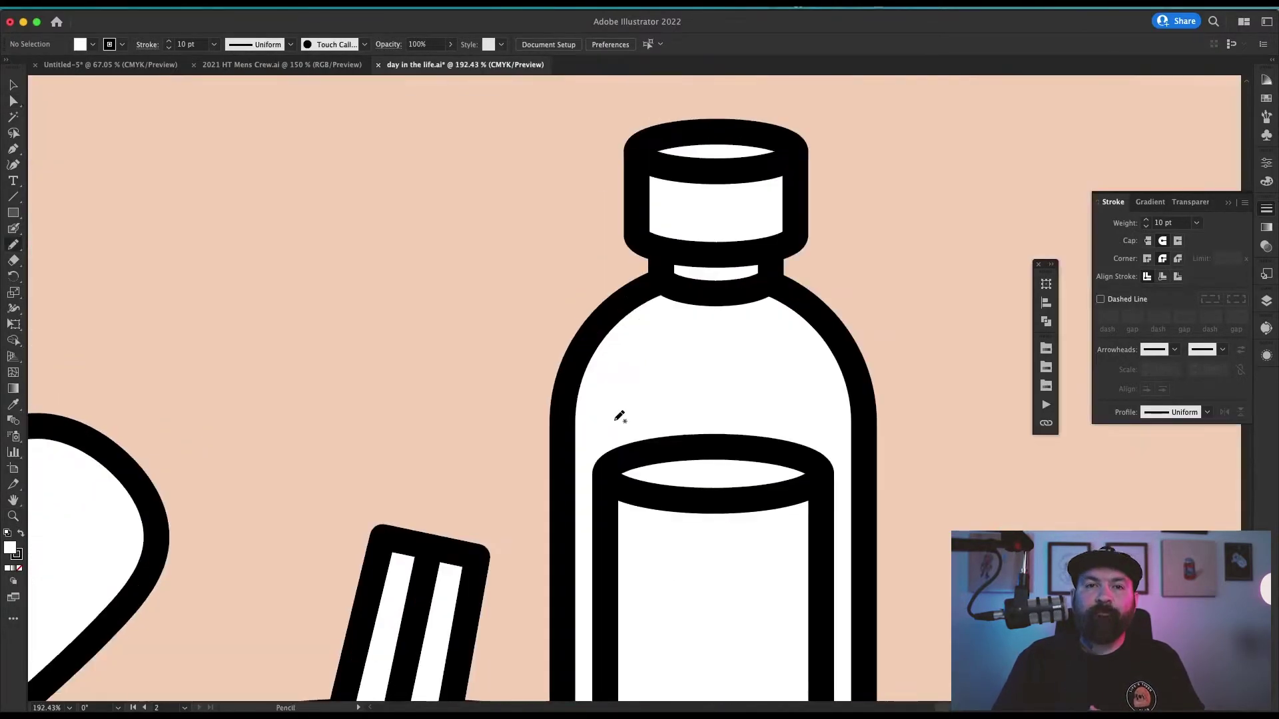
left_click_drag(641, 353, 656, 333)
key("super+shift+a")
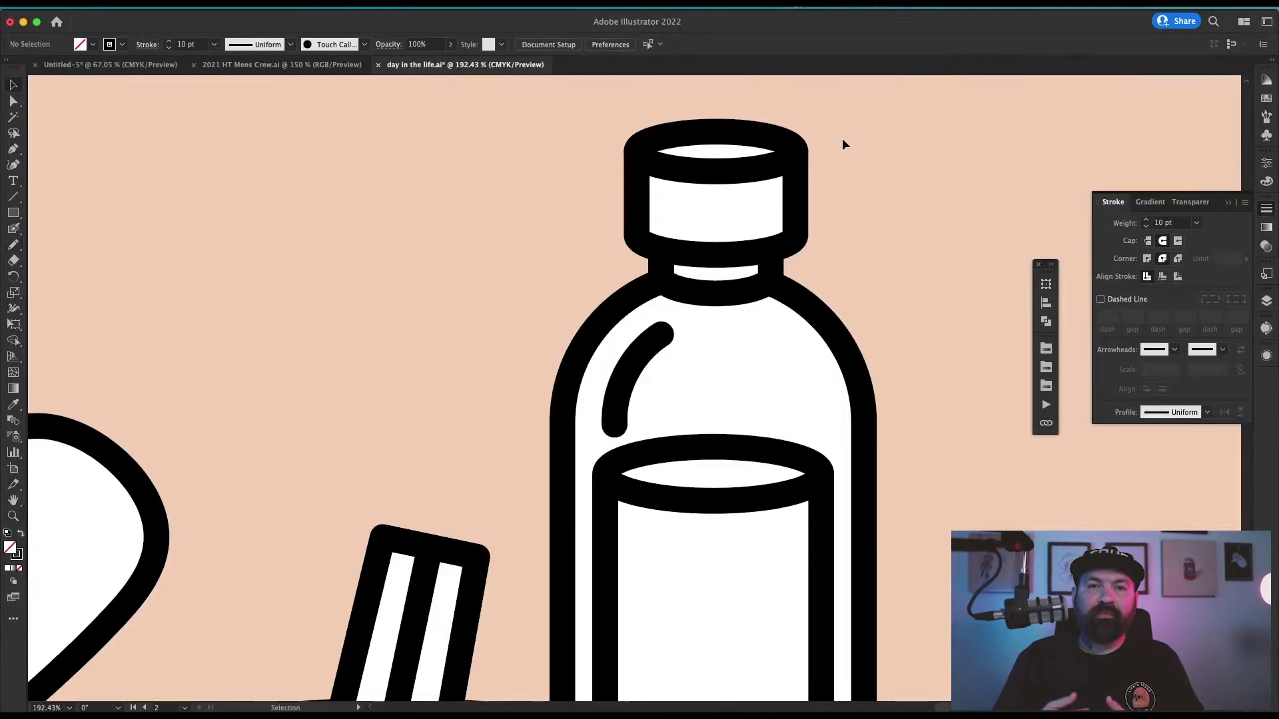
key("super+minus")
key("super+minus")
key("super+minus")
scroll(693, 434, "right", 3)
Step: Draw a long narrow rectangle for the pen barrel and add a tapered section at its end
key("m")
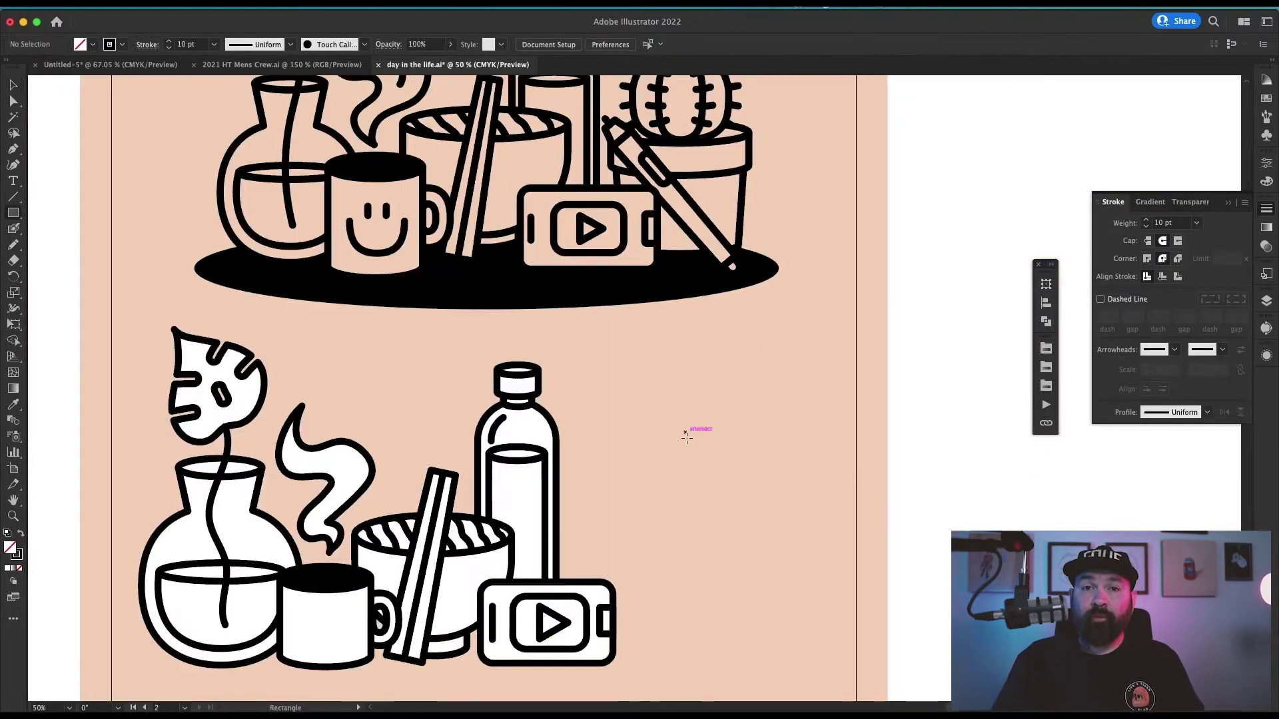
left_click_drag(684, 432, 703, 607)
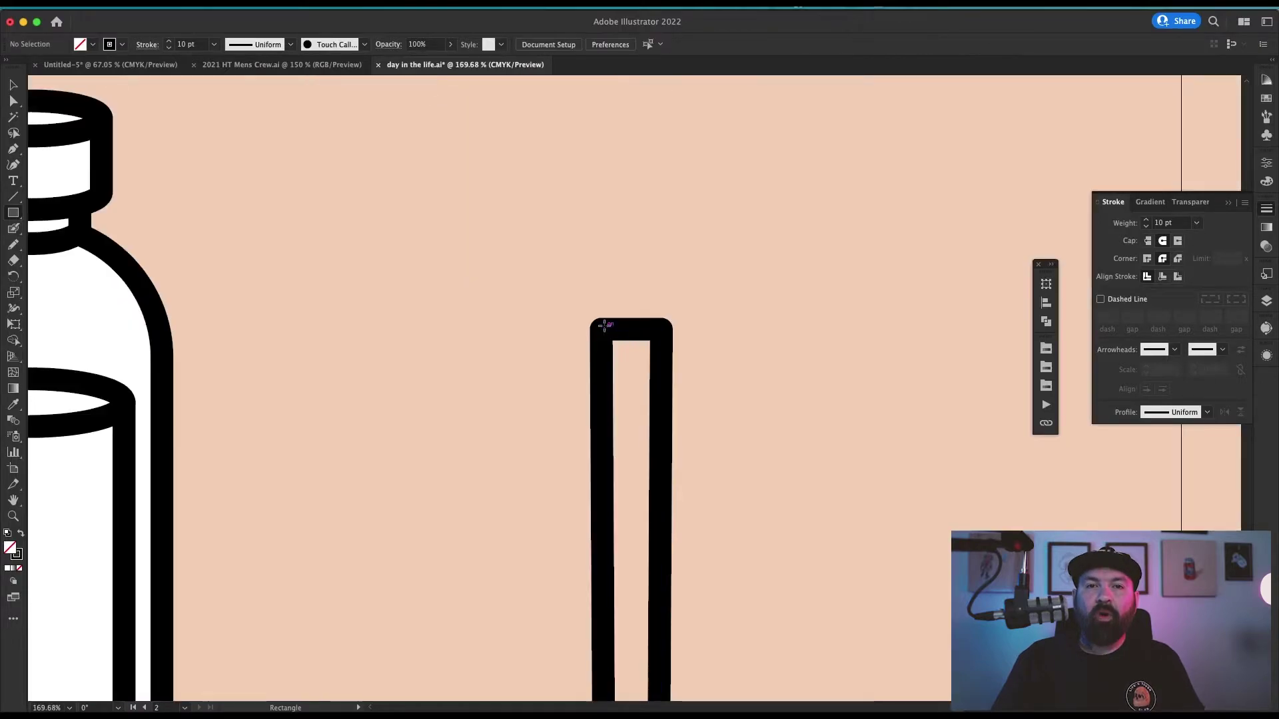
left_click_drag(604, 325, 581, 349)
key("a")
key("s")
left_click_drag(767, 256, 734, 212)
key("super+shift+a")
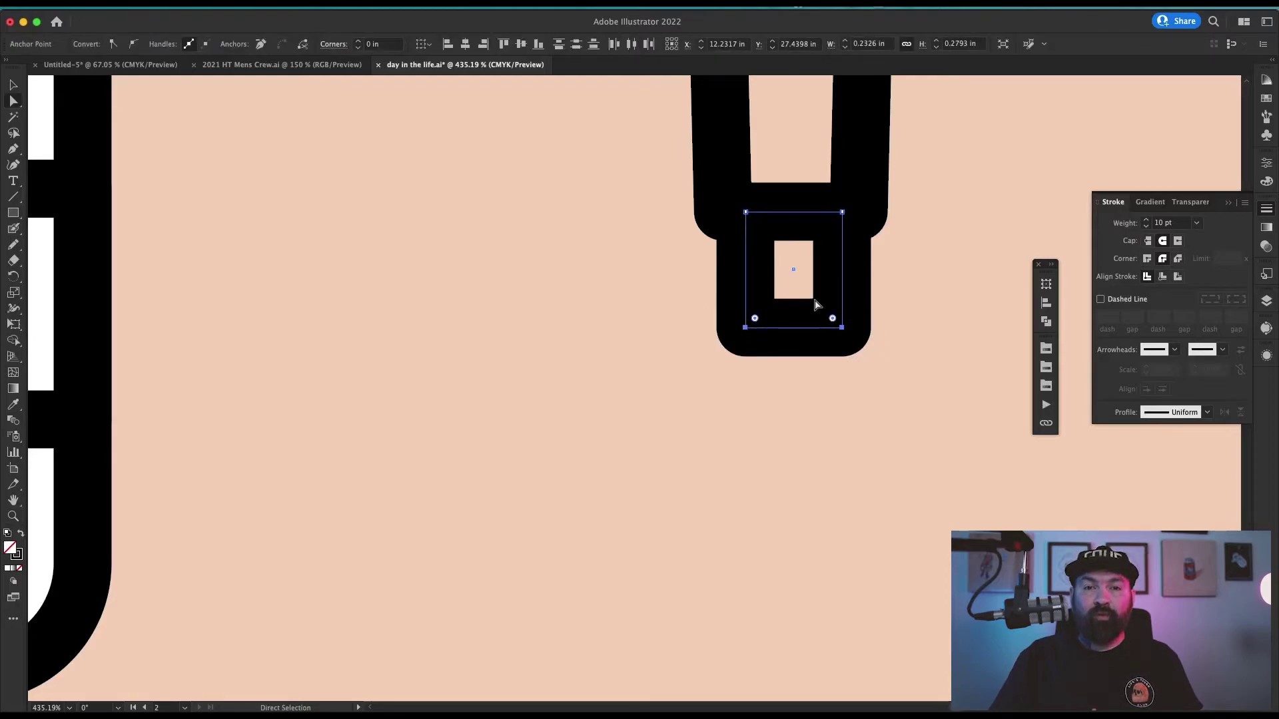
Step: Fully round the lower corners of the pen's small tip rectangle and set the finished pen tilted beside the phone
left_click_drag(833, 318, 794, 280)
key("v")
key("super+shift+a")
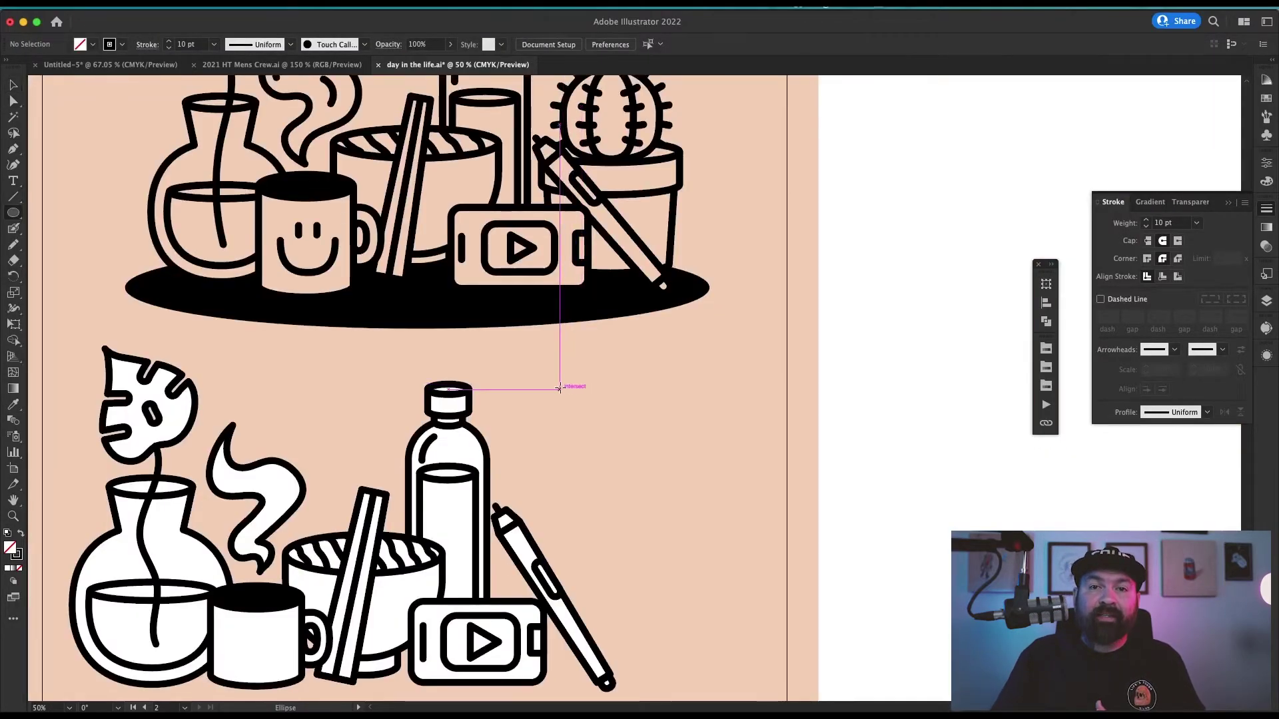
Step: Draw an ellipse and a shallow rectangle with a curved bottom as the plant pot's rim, beside the pen
left_click_drag(620, 401, 658, 447)
key("m")
mouse_move(648, 399)
left_mouse_down()
mouse_move(650, 454)
mouse_move(702, 414)
left_mouse_up()
left_click_drag(702, 413, 676, 448)
Step: Build the pot body from a rectangle about 2.77 by 1.91 in with a curved bottom, taper it toward its base and fit it under the rim
mouse_move(494, 493)
left_mouse_down()
mouse_move(631, 356)
mouse_move(750, 317)
left_mouse_up()
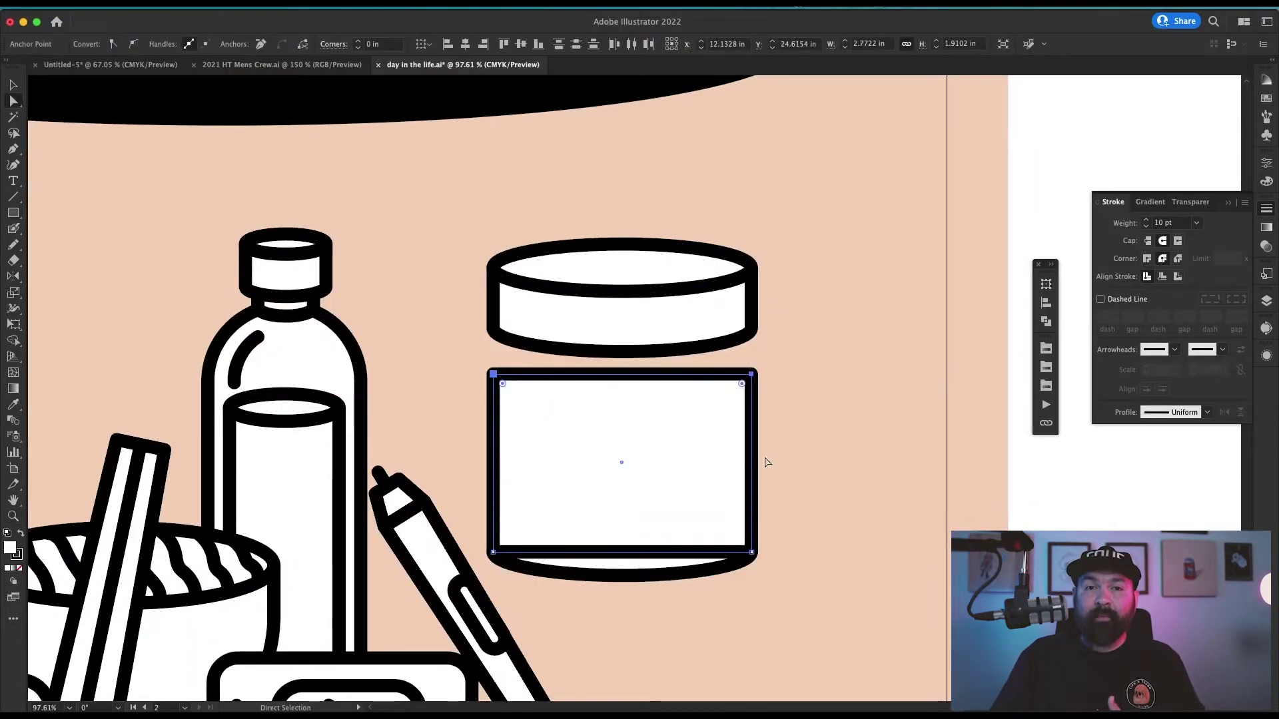
key("s")
left_click_drag(795, 340, 822, 306)
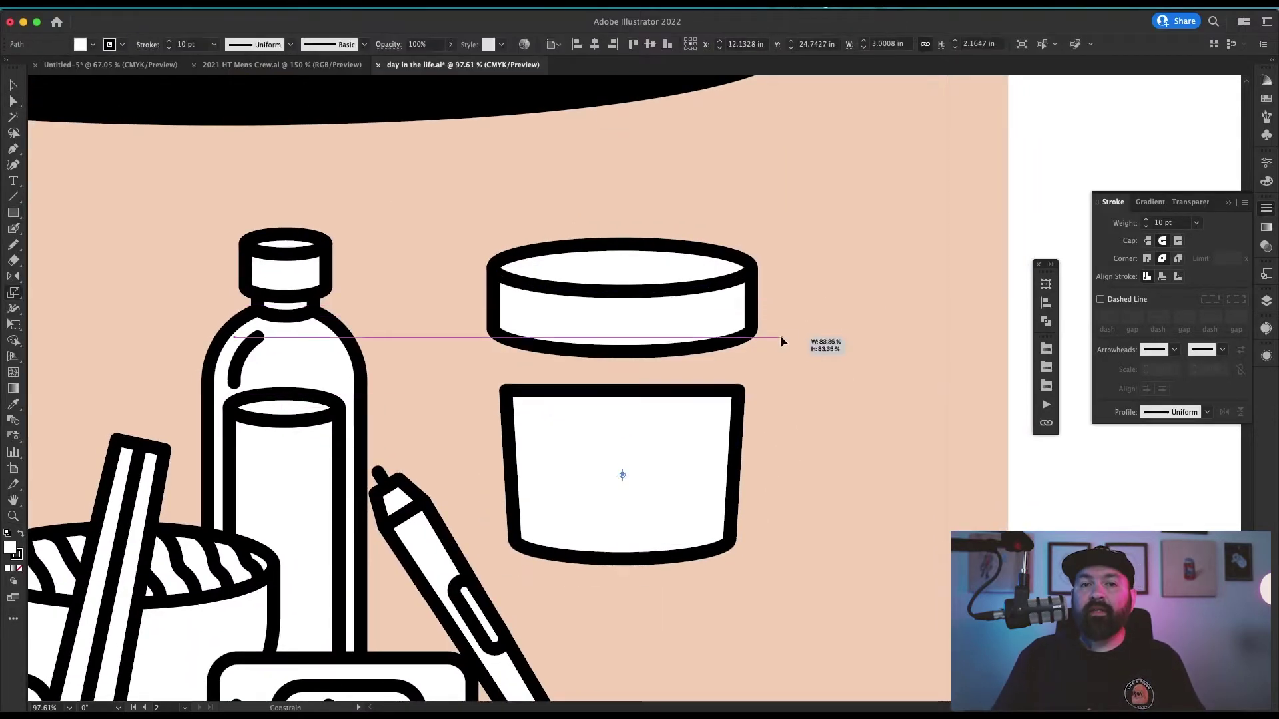
left_click_drag(781, 337, 777, 340)
key("v")
left_click(777, 341)
left_click_drag(686, 498, 690, 426)
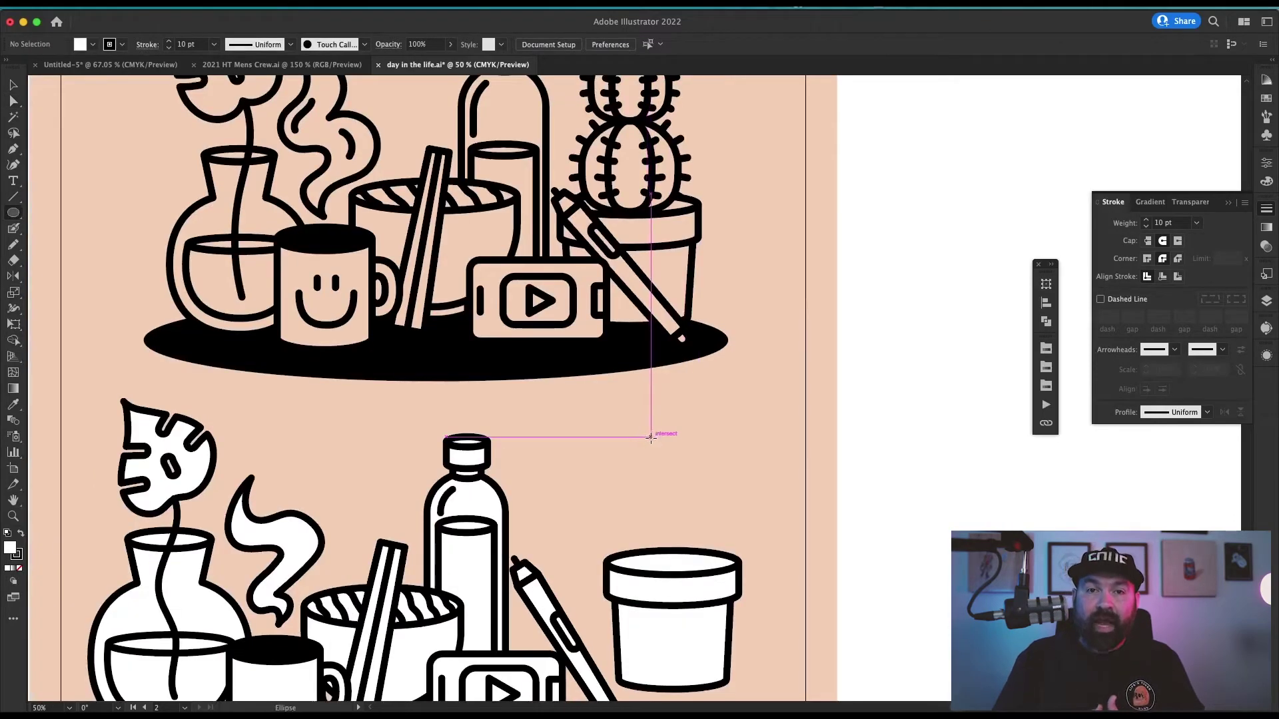
Step: Draw a circle about 2.34 in across and position it above the plant pot as the cactus body
left_click_drag(641, 433, 753, 499)
key("v")
left_click_drag(724, 488, 696, 474)
key("cmd+shift+a")
key("a")
left_click(693, 493)
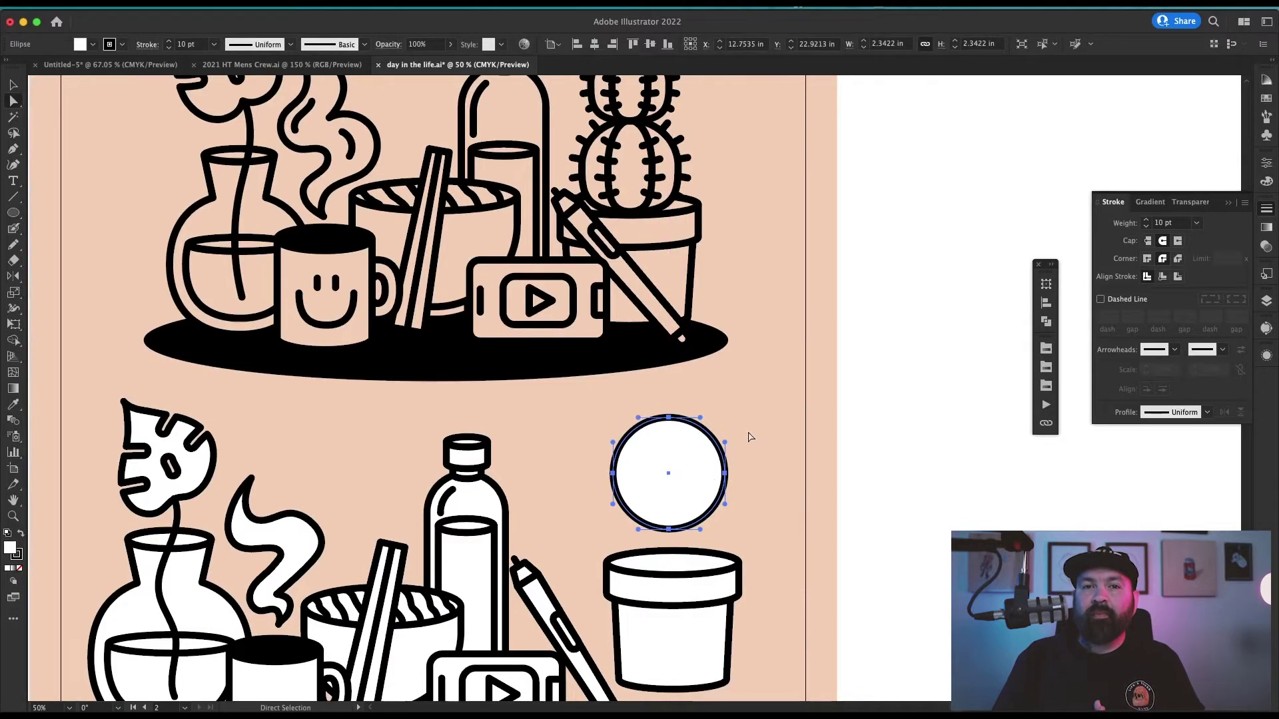
Step: Reshape the circle into a squarer rounded form and add a narrow vertical ellipse inside it for the cactus ribs
left_click_drag(674, 455, 670, 511)
key("s")
left_click_drag(756, 359, 729, 346)
key("super+shift+a")
key("super+z")
key("super+shift+a")
key("a")
left_click(689, 479)
key("s")
key("super+shift+a")
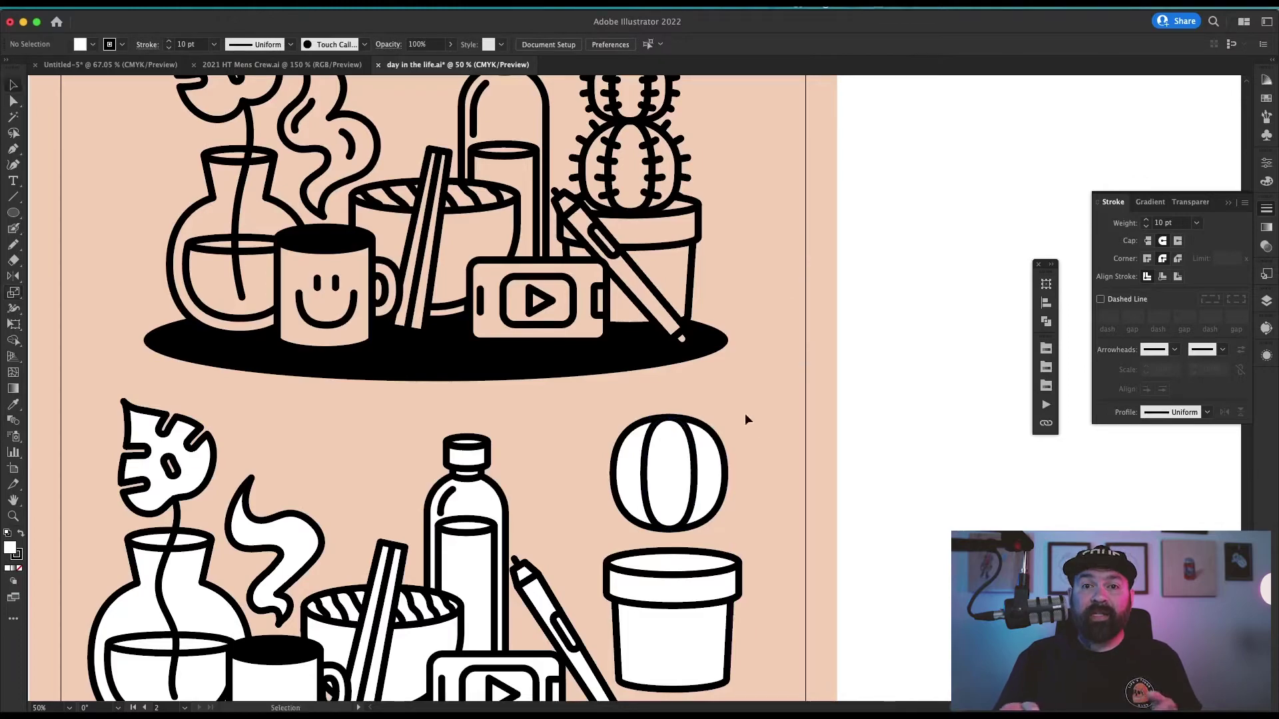
Step: Draw a vertical line about 0.25 in long at the top centre of the cactus as a spine
key("v")
mouse_move(681, 478)
left_mouse_down()
mouse_move(683, 509)
mouse_move(683, 491)
left_mouse_up()
key("z")
left_click_drag(713, 420, 728, 423)
key("super+shift+a")
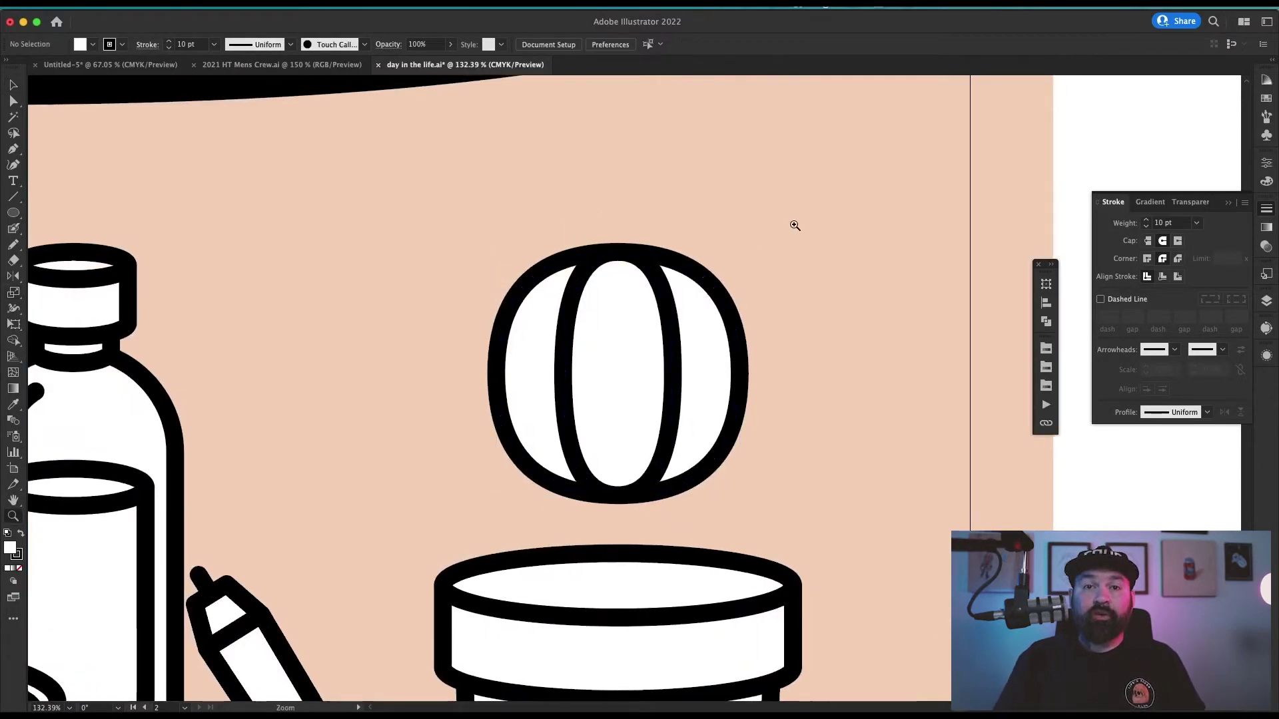
key("backslash")
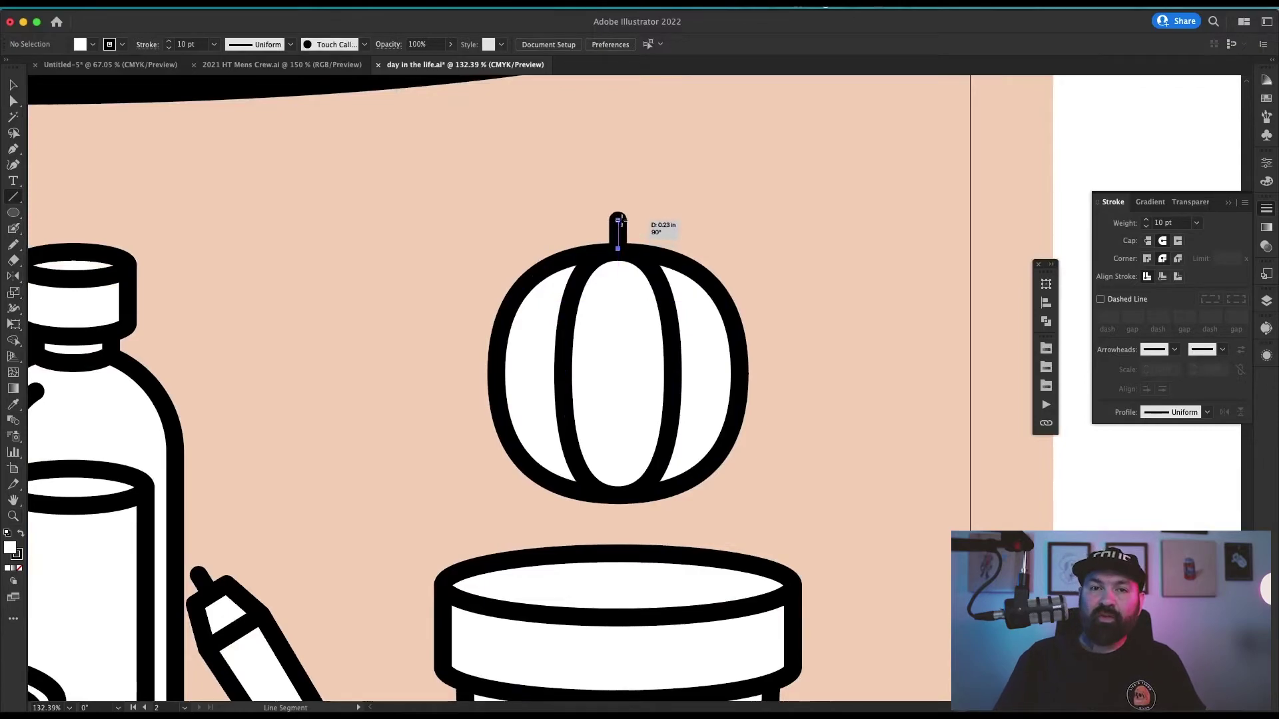
left_click_drag(621, 220, 618, 217)
Step: Apply a radial repeat to the spine, enlarge its radius to about 1.18 in and centre the ring on the cactus
left_click(171, 8)
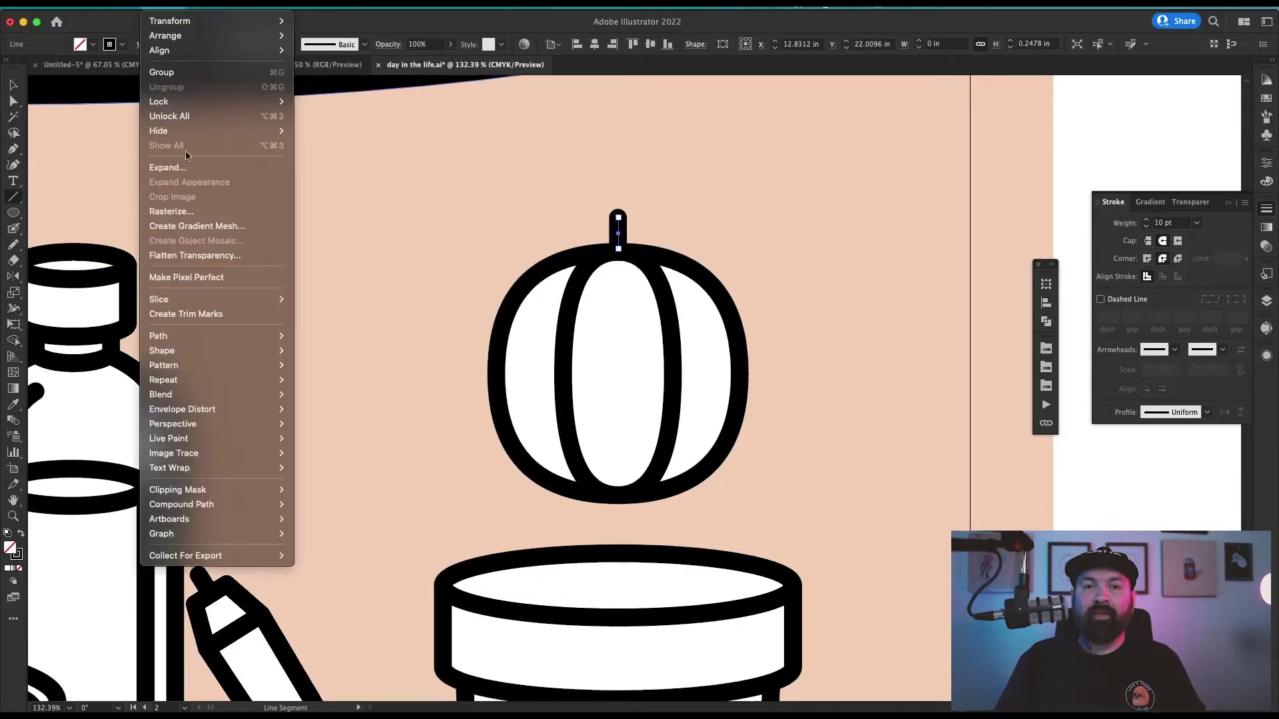
mouse_move(245, 381)
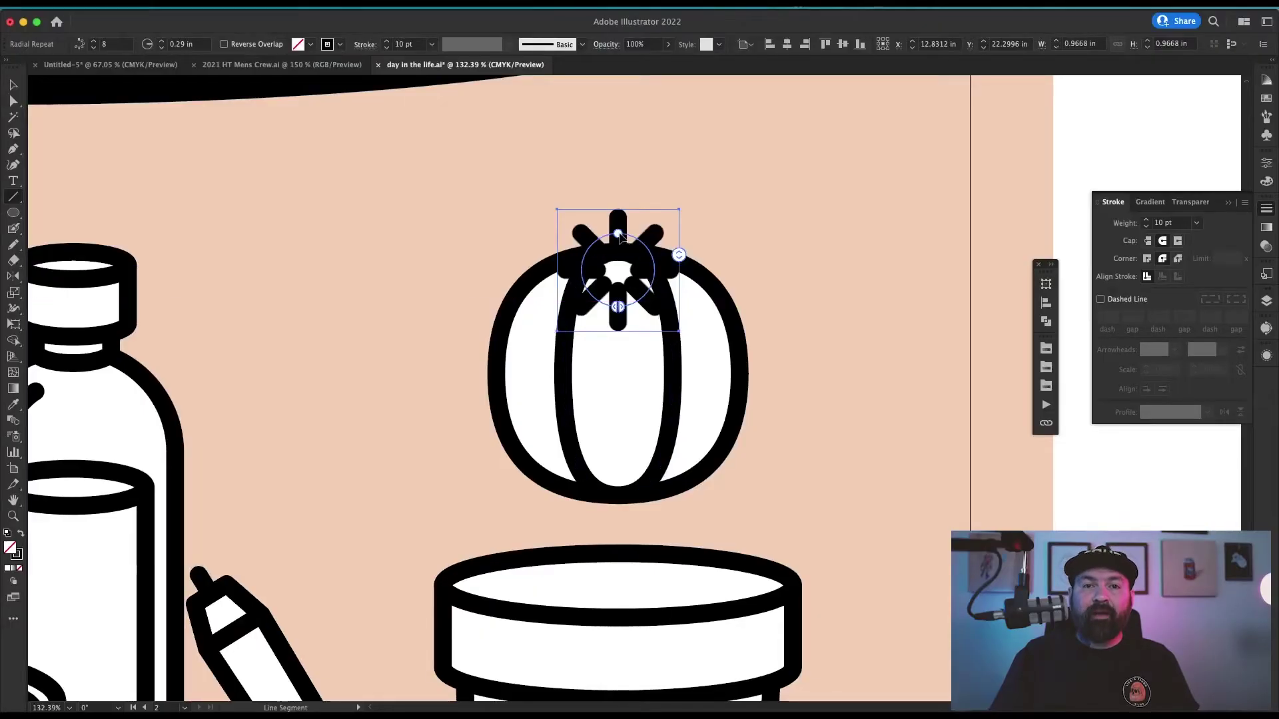
left_click_drag(619, 235, 619, 121)
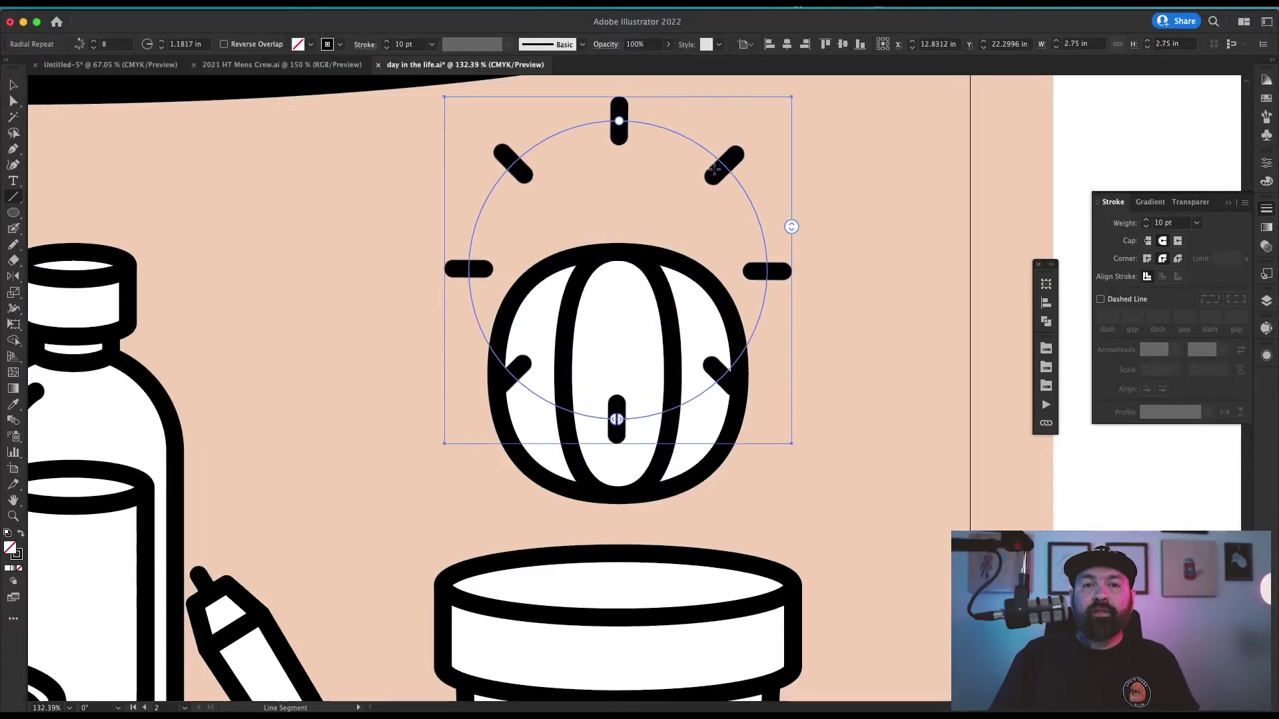
left_click_drag(728, 162, 725, 268)
key("super+z")
key("v")
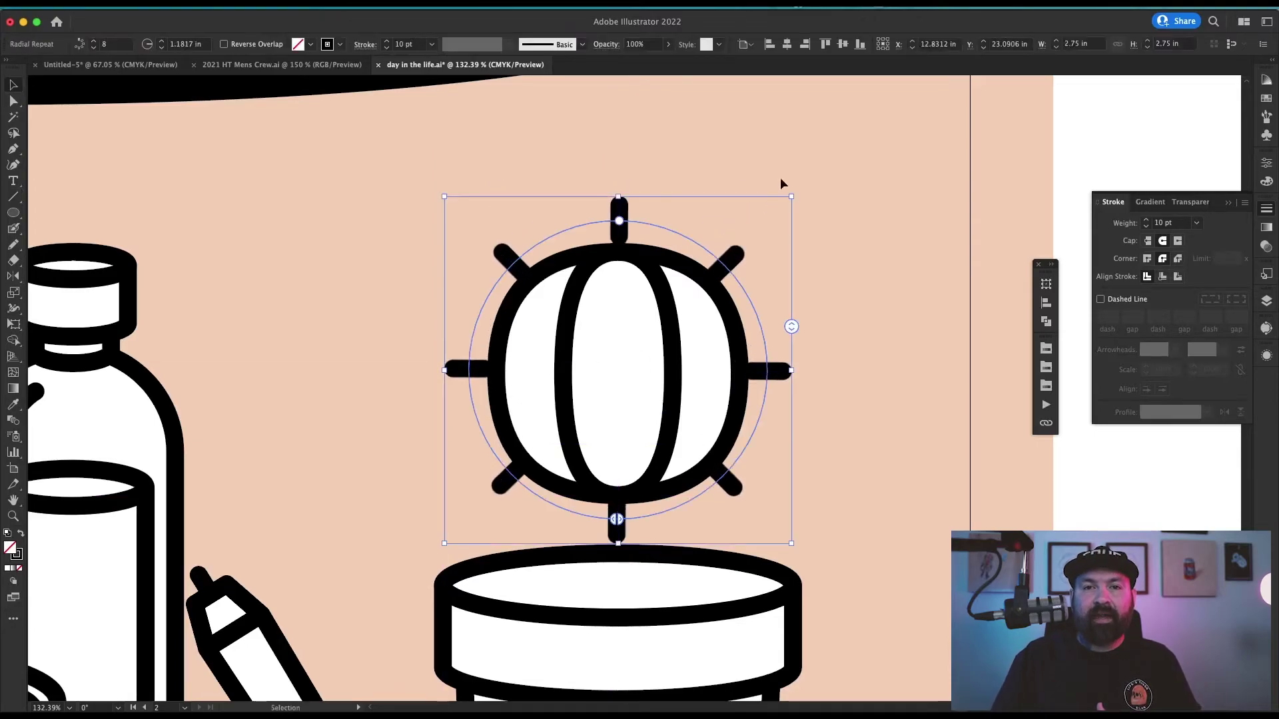
Step: Scale the spine ring down to about 2.62 in across and increase its number of instances to 14
key("s")
left_click_drag(855, 136, 842, 145)
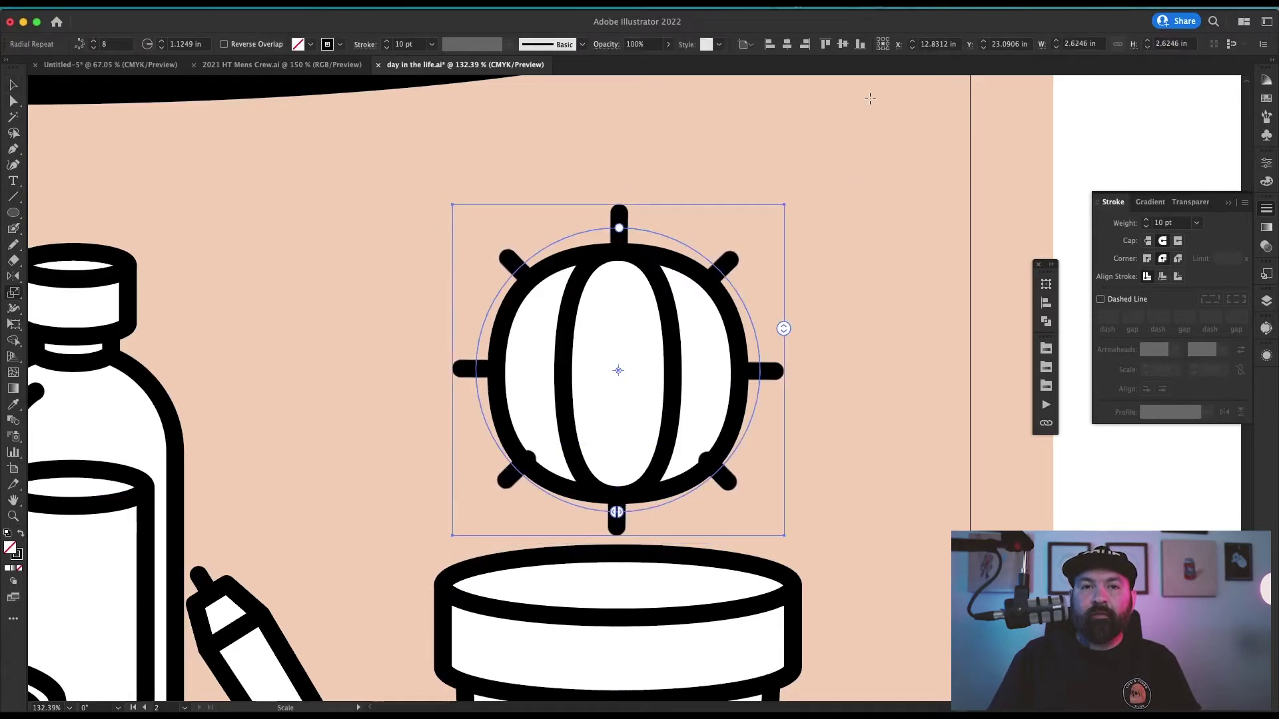
left_click_drag(784, 329, 790, 284)
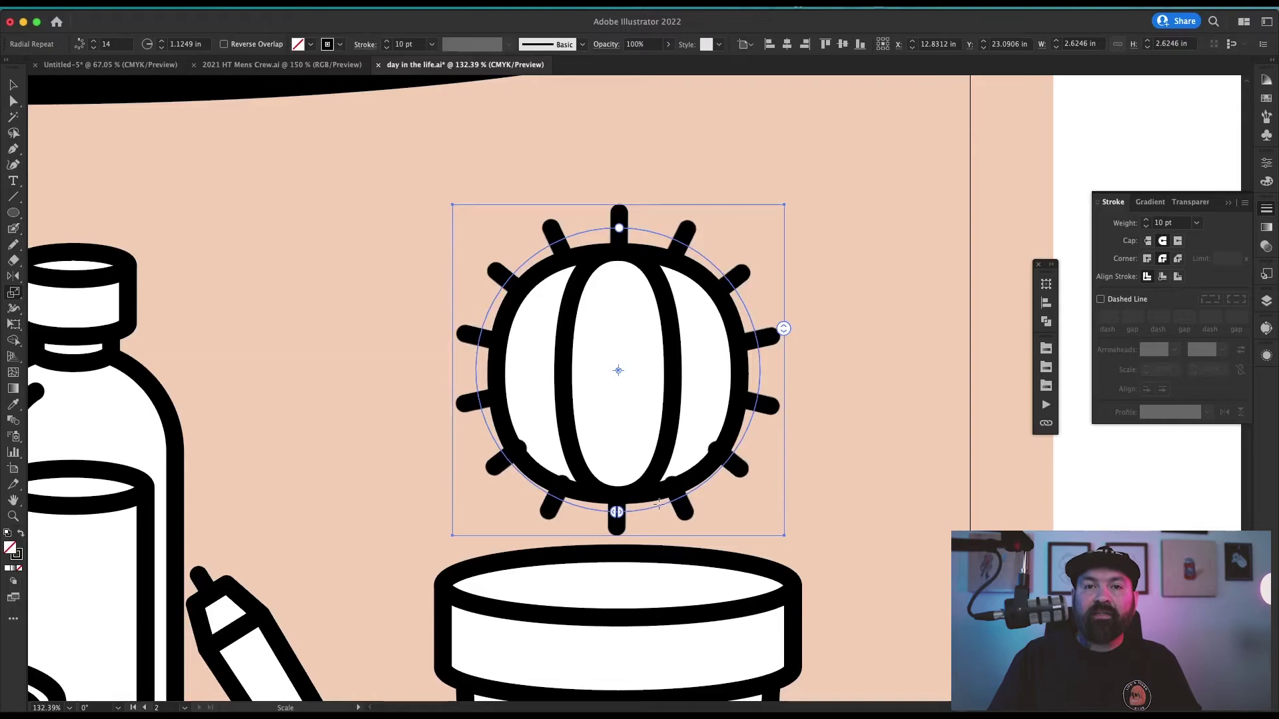
Step: Trim the radial repeat's arc from both sides at the bottom, leaving 11 spines around the cactus
left_click_drag(617, 513, 661, 506)
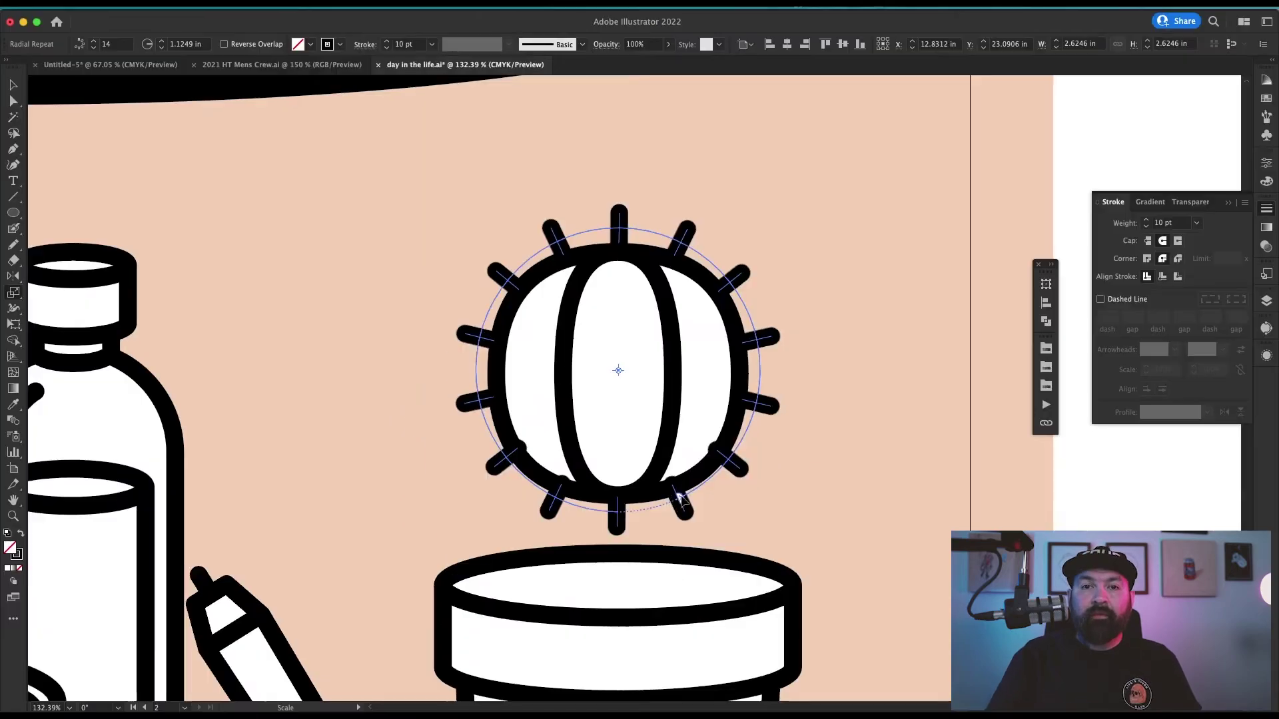
left_click_drag(666, 640, 750, 586)
left_click_drag(532, 484, 530, 482)
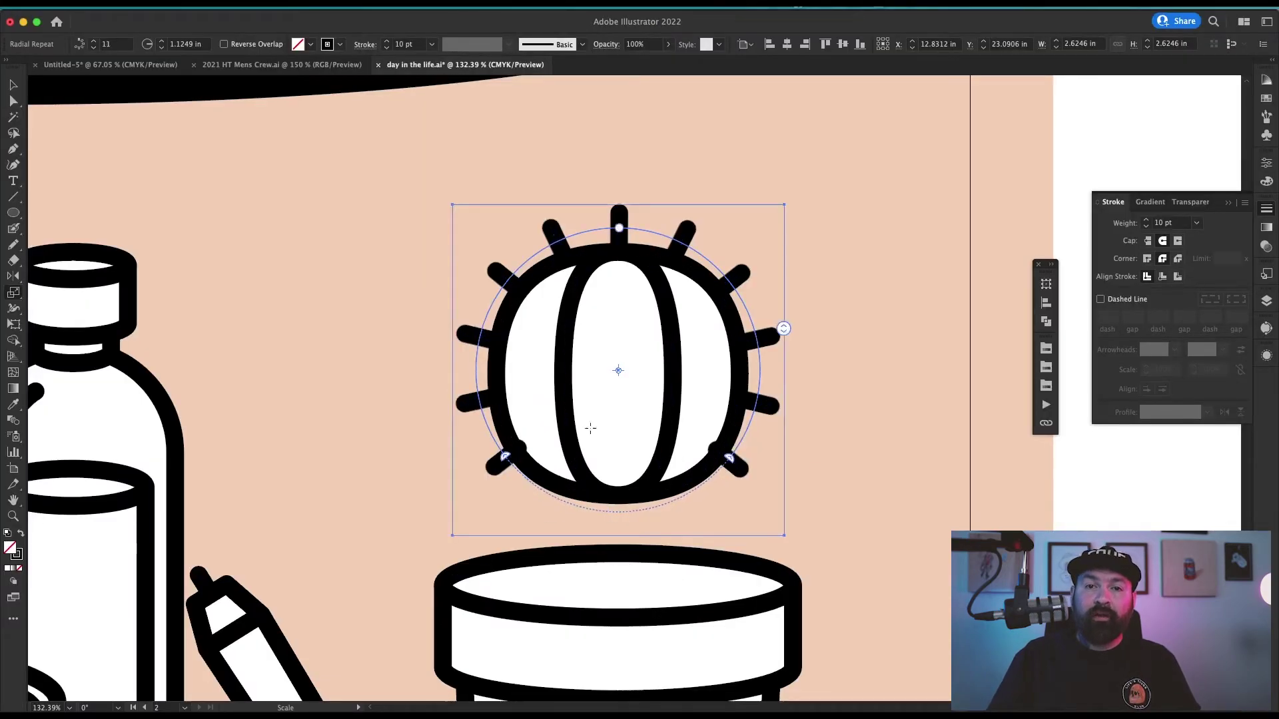
left_click(782, 362)
left_click(773, 336)
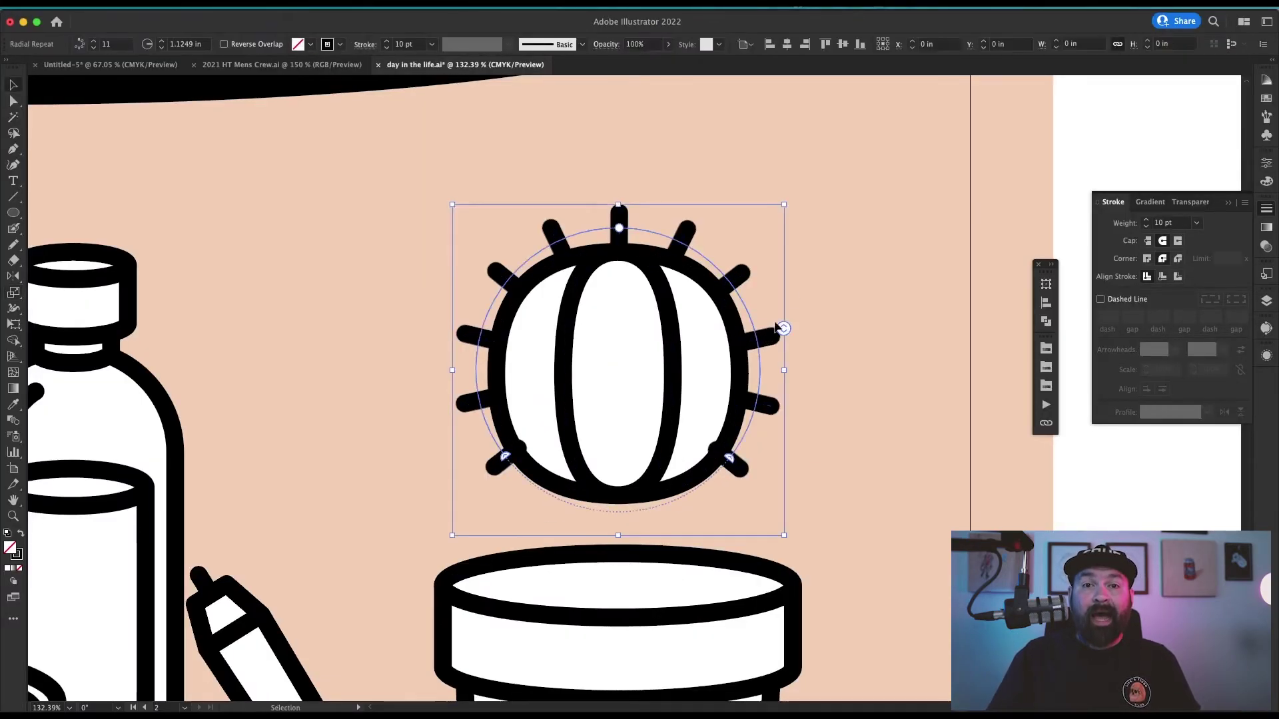
Step: Draw a short, slightly slanted spine across the upper part of the cactus's left inner rib
left_click(792, 295)
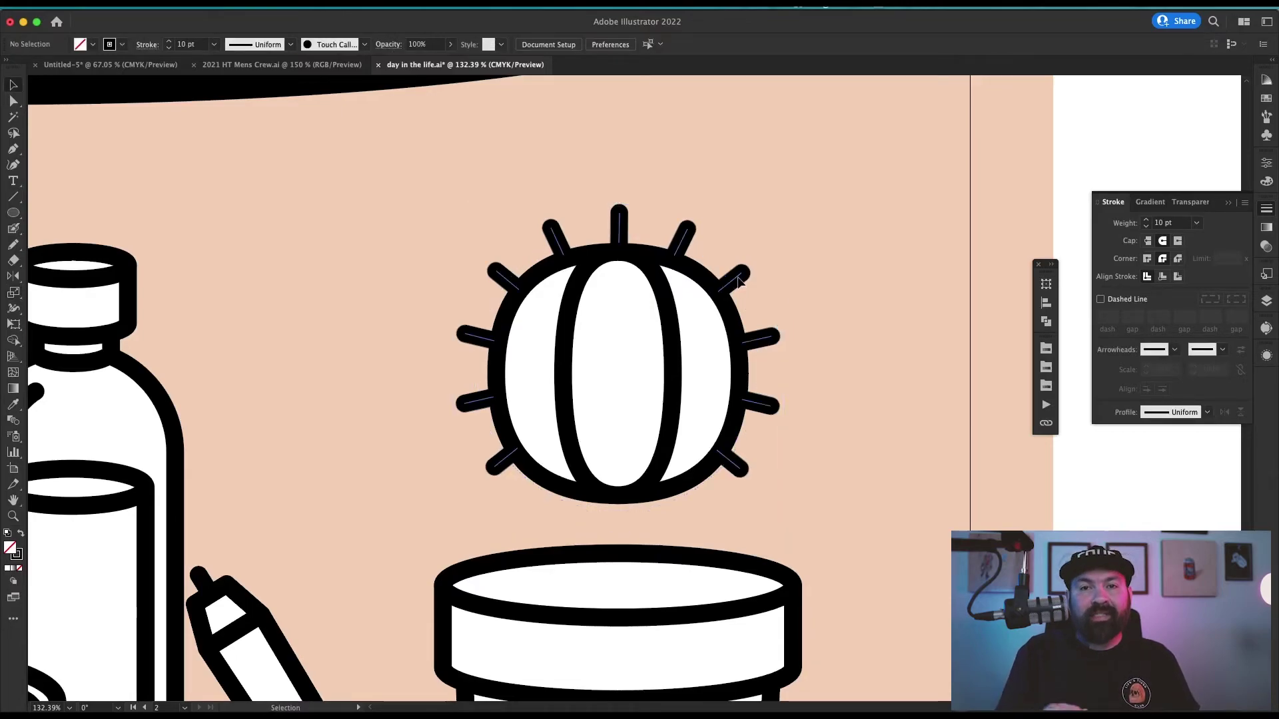
left_click_drag(738, 281, 738, 285)
left_click(821, 214)
key("space")
left_click_drag(812, 308, 843, 312)
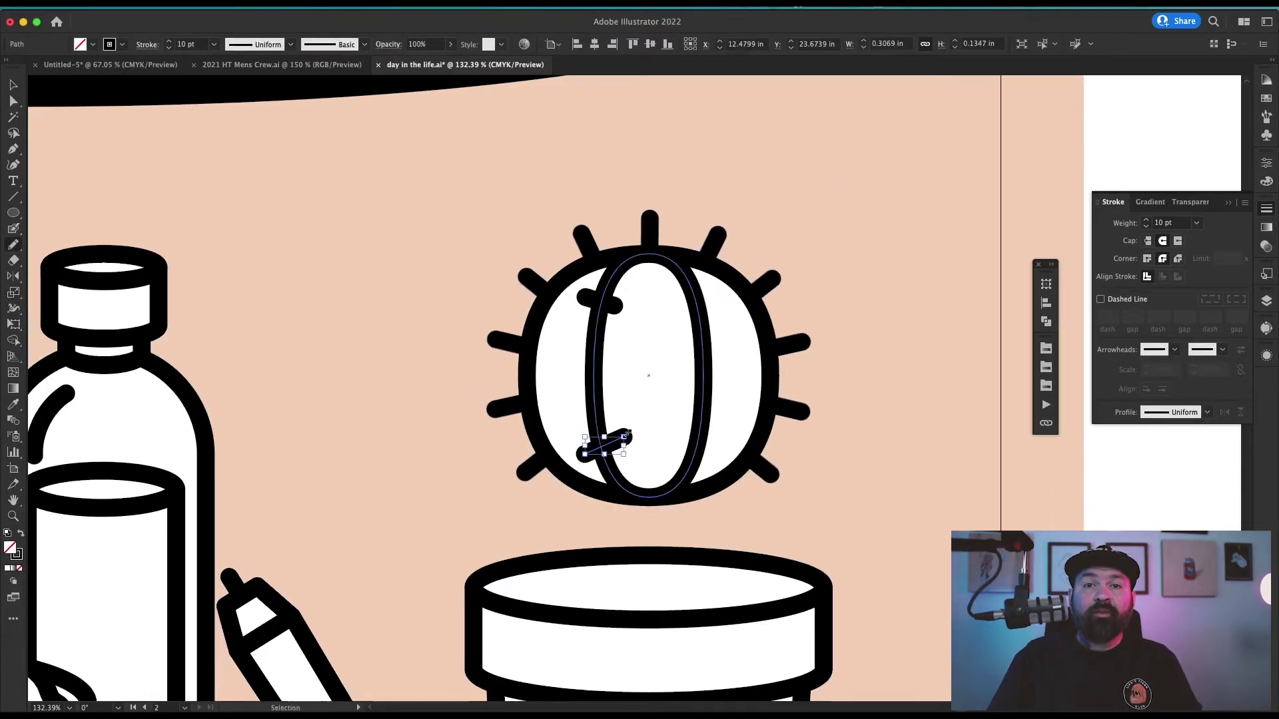
key("super+z")
key("super+shift+a")
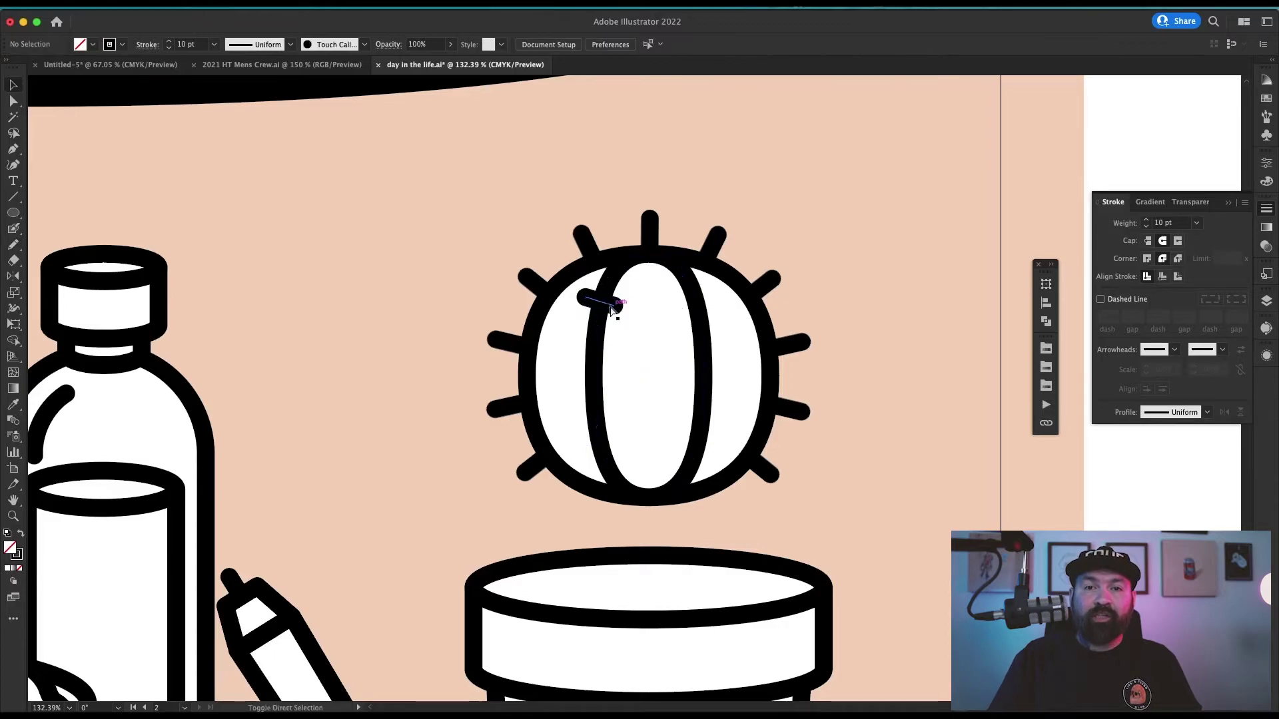
Step: Copy the short spine down to the lower part of the left rib and flip its slant to mirror the upper one
left_click_drag(611, 306, 612, 445)
key("r")
left_click_drag(654, 388, 626, 300)
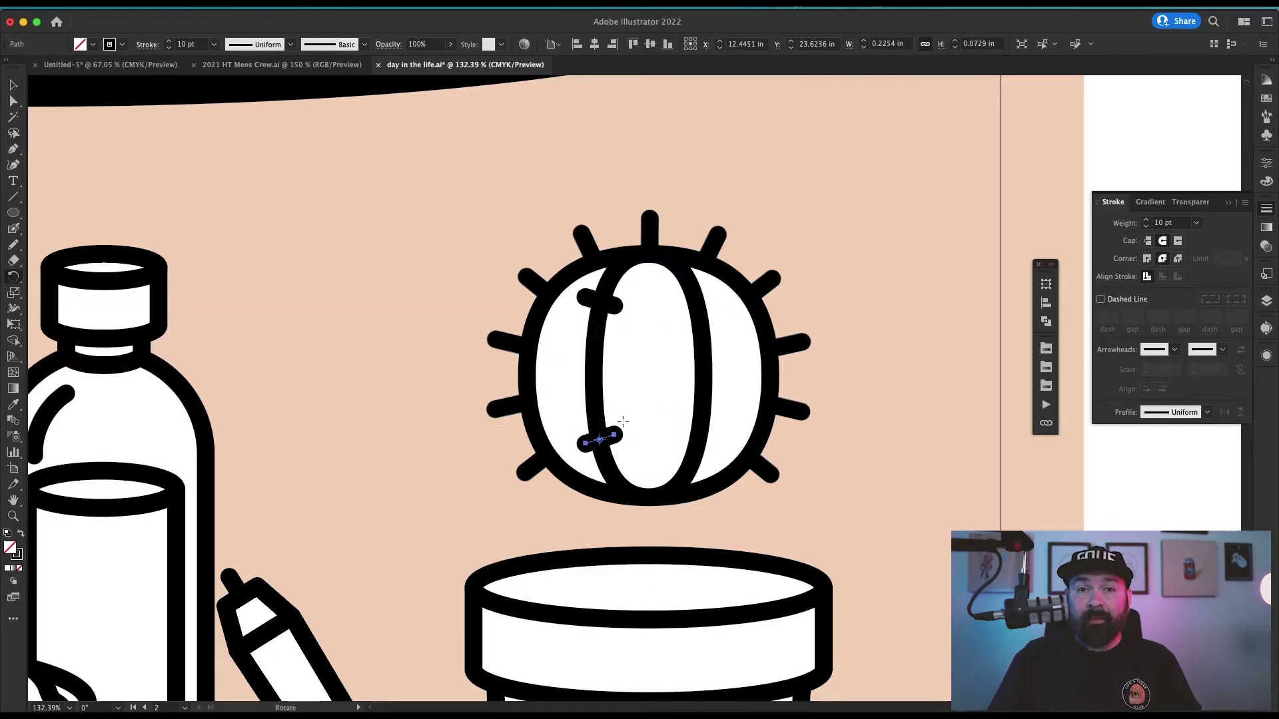
Step: Blend the upper and lower rib spines using 3 specified steps
left_click(613, 306, "shift")
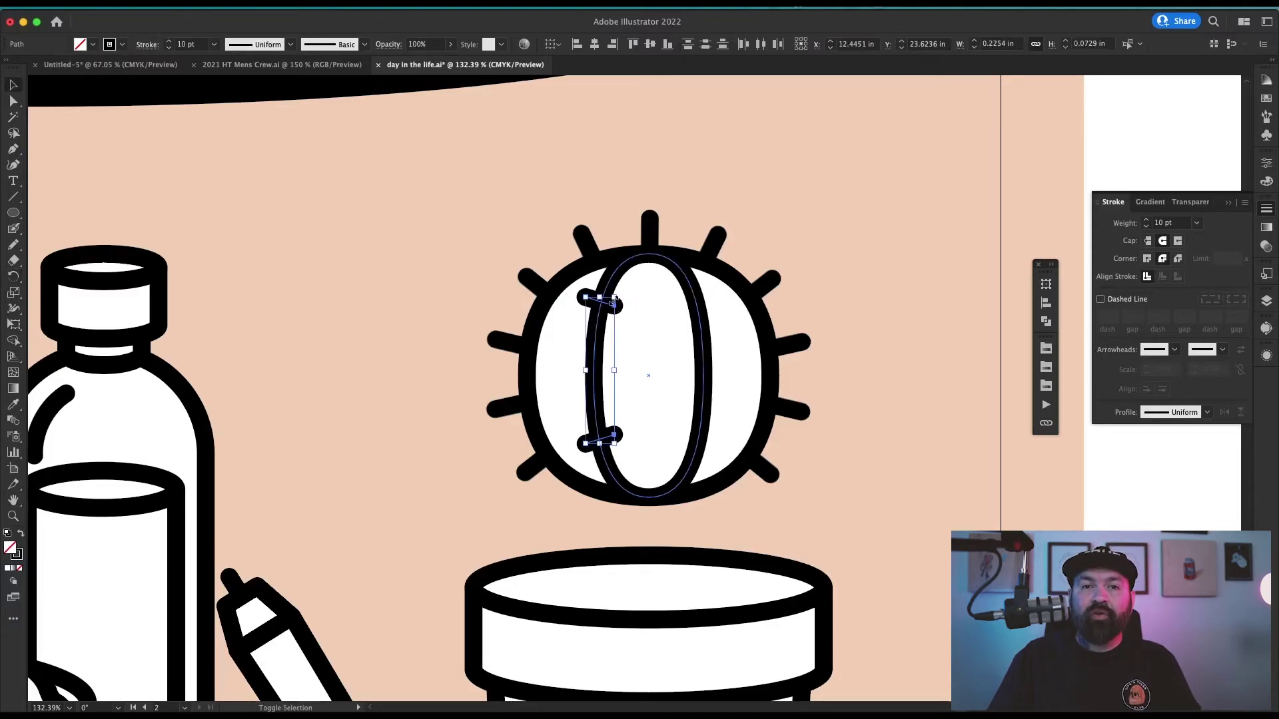
key("super+alt+b")
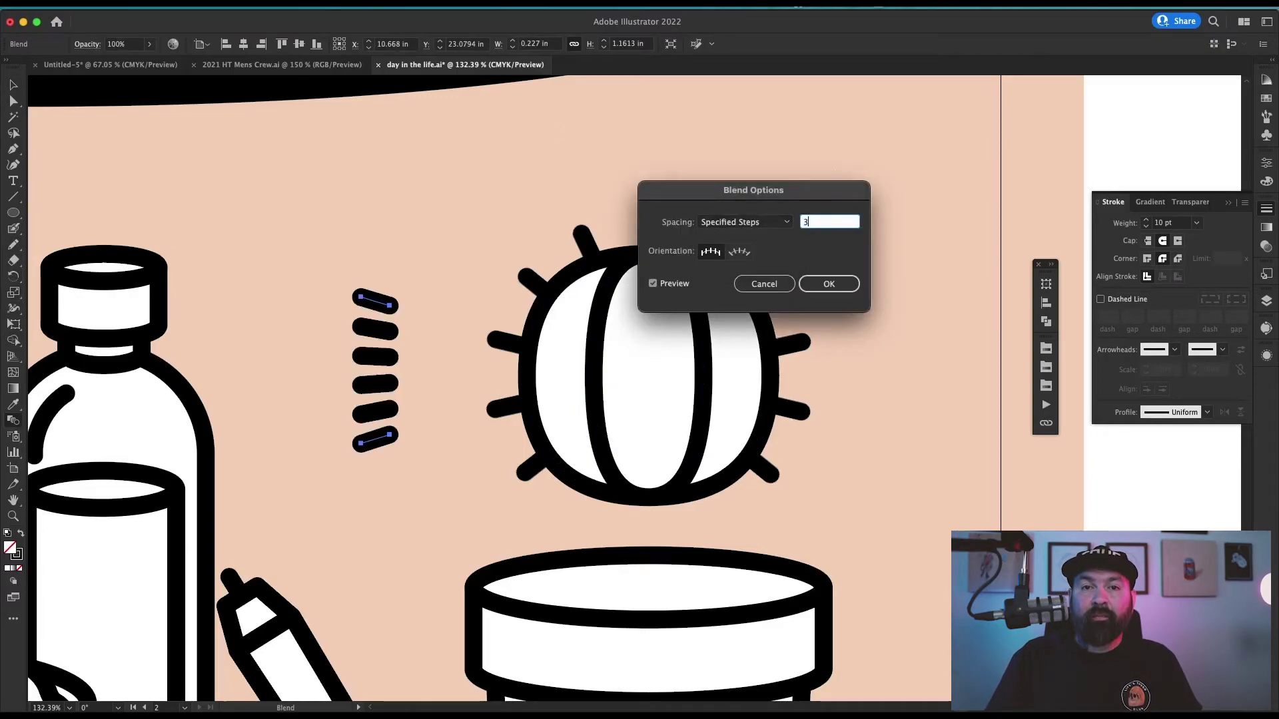
key("Return")
Step: Copy the left half of the cactus's inner ellipse beside the blended spines and cut the arc to their height
left_click(12, 98)
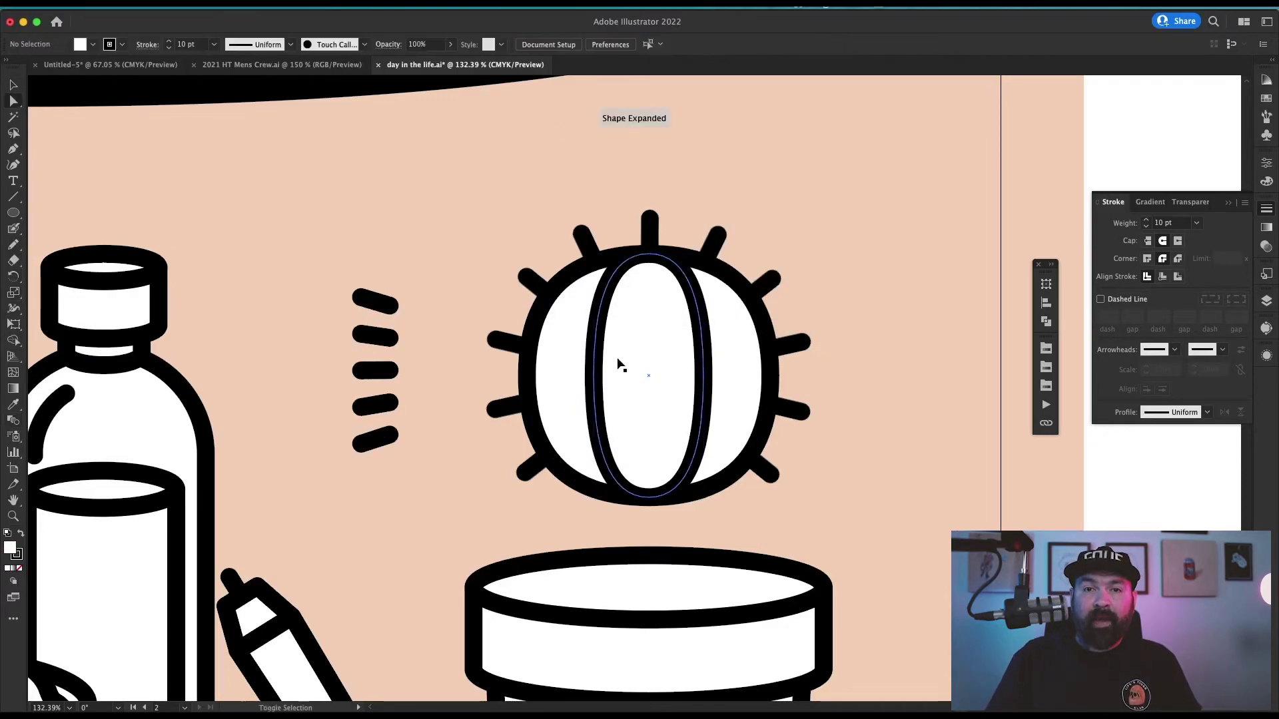
left_click(635, 330)
key("super+shift+a")
left_click_drag(593, 375, 502, 376)
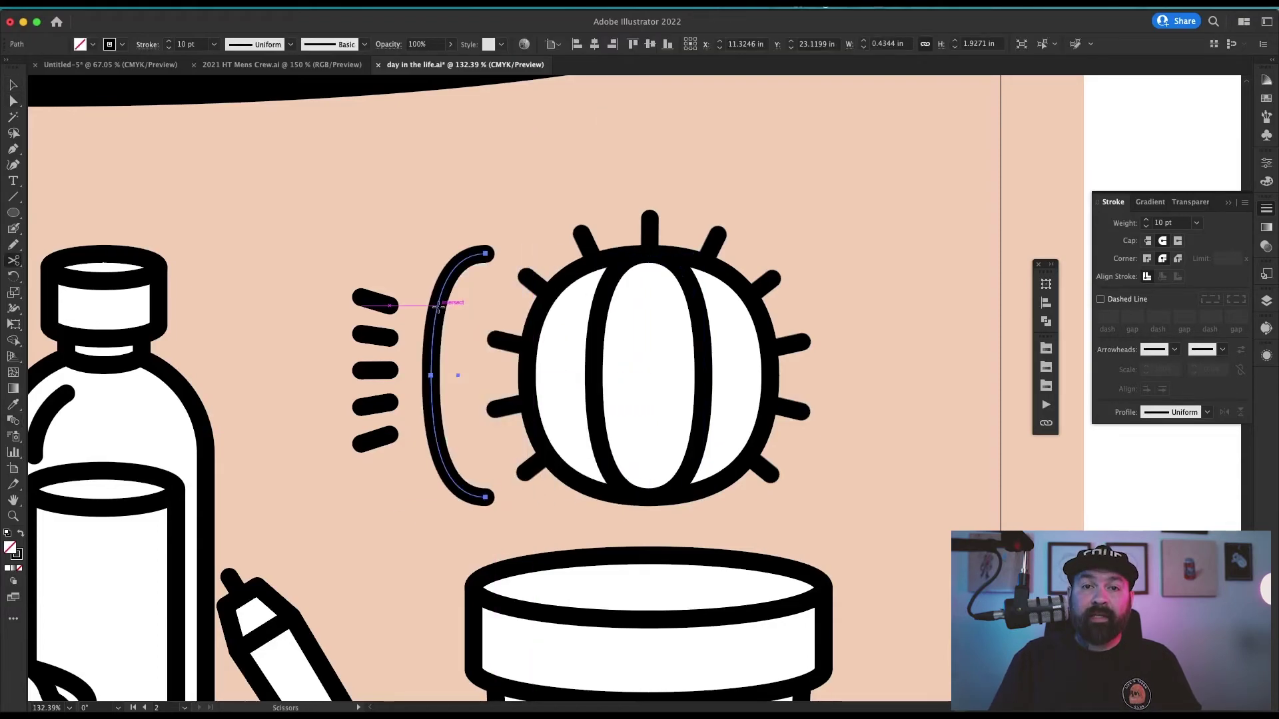
left_click(436, 308)
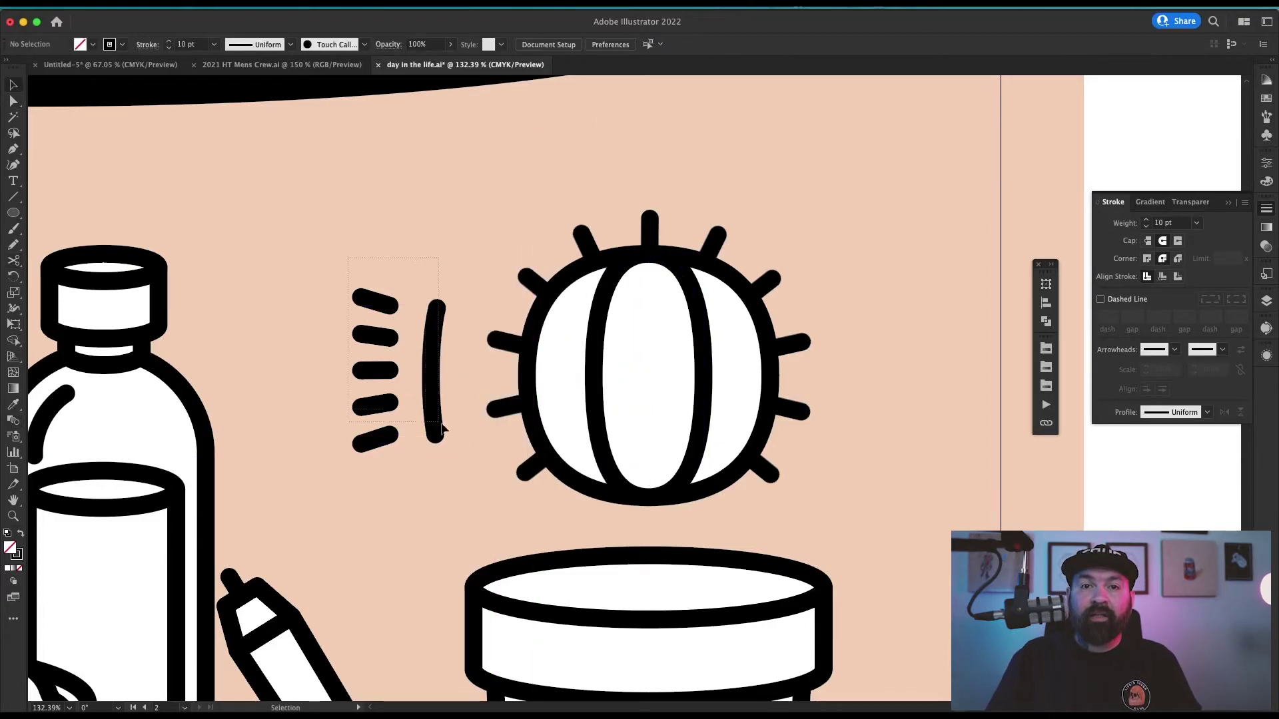
Step: Replace the spine of the blend with the trimmed arc so the short strokes follow its curve
left_click_drag(348, 279, 453, 414)
left_click(159, 3)
mouse_move(266, 394)
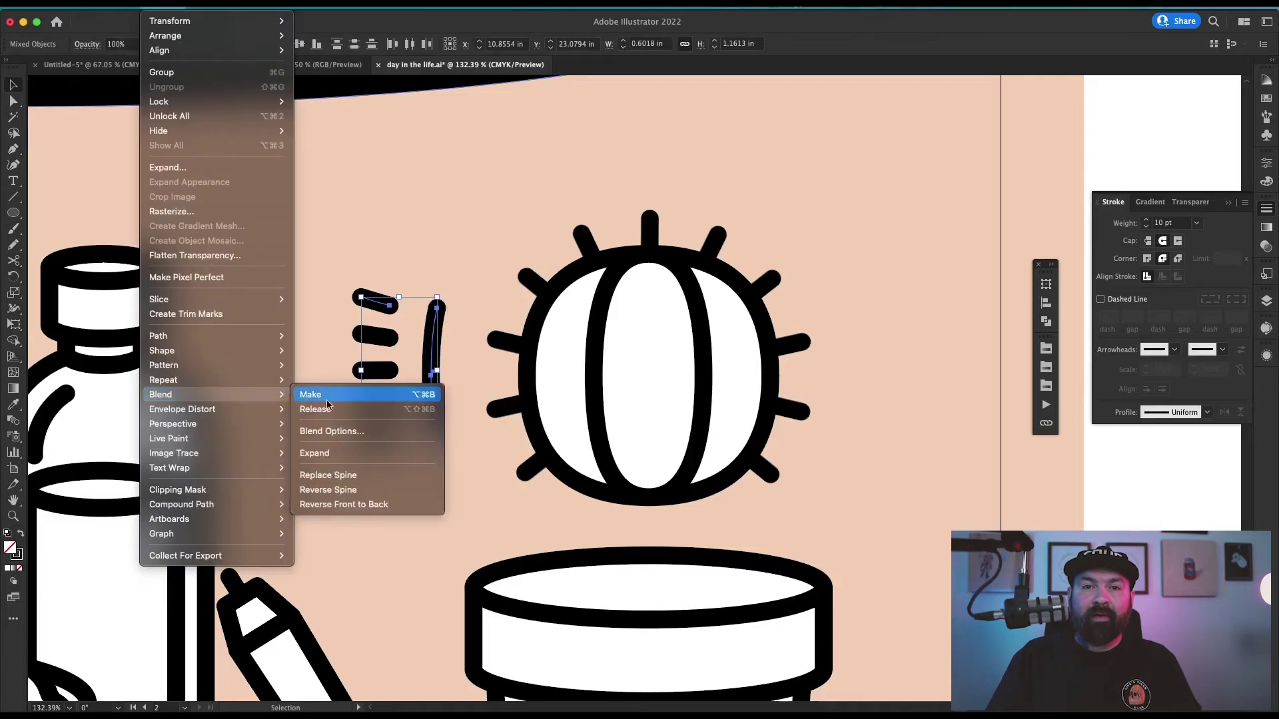
left_click(389, 471)
Step: Move the curved row of spines onto the cactus's left rib and scale it up slightly
left_click_drag(430, 372, 600, 373)
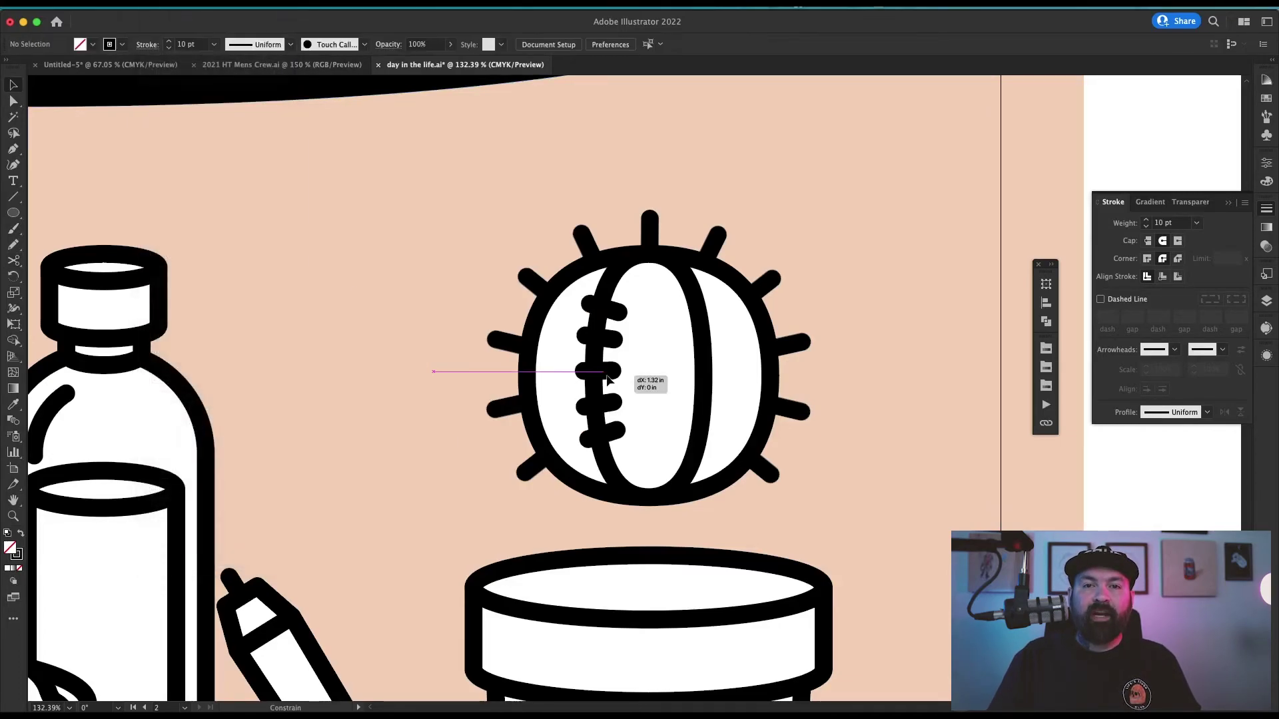
key("s")
left_click_drag(713, 187, 729, 162)
left_click(729, 163, "super")
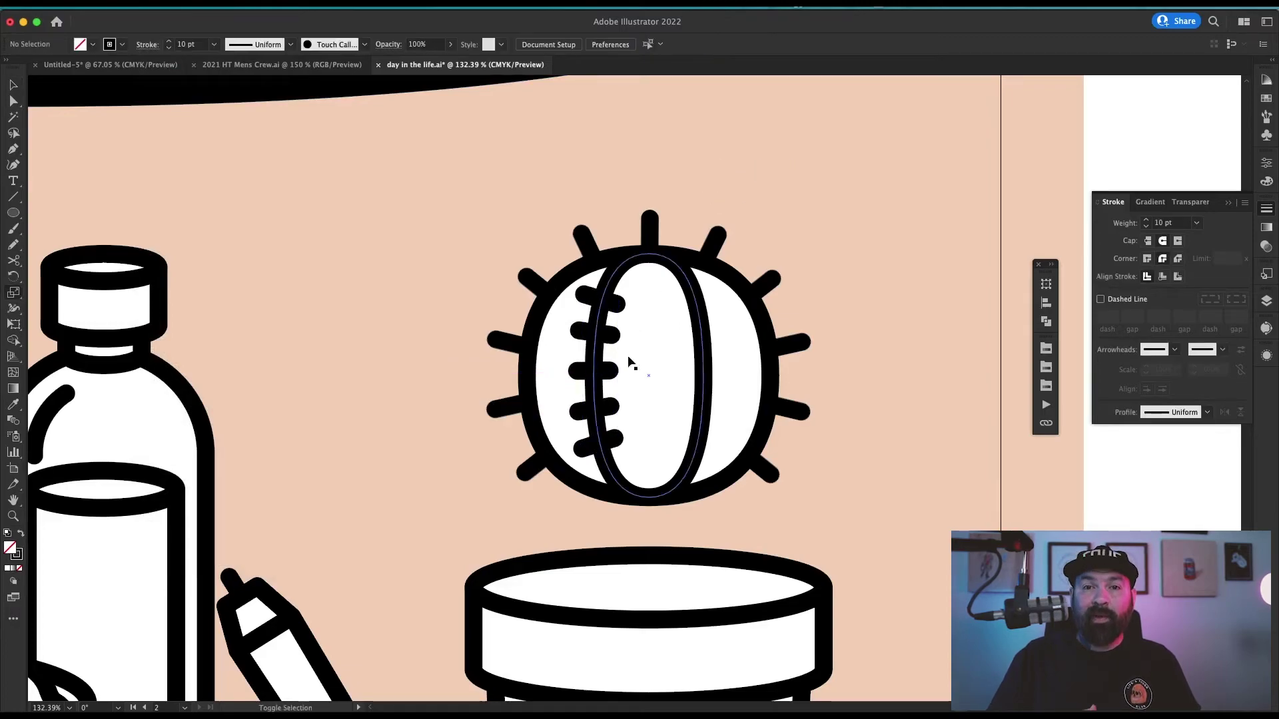
Step: Mirror a copy of the curved spine row and position it on the cactus's right rib
key("v")
left_click_drag(606, 370, 668, 371)
key("o")
left_click_drag(693, 233, 553, 219)
key("v")
left_click(553, 220)
left_click_drag(662, 374, 701, 374)
Step: Group the whole cactus ball with its spines and scale it down to about 2.40 in across
left_click(510, 463)
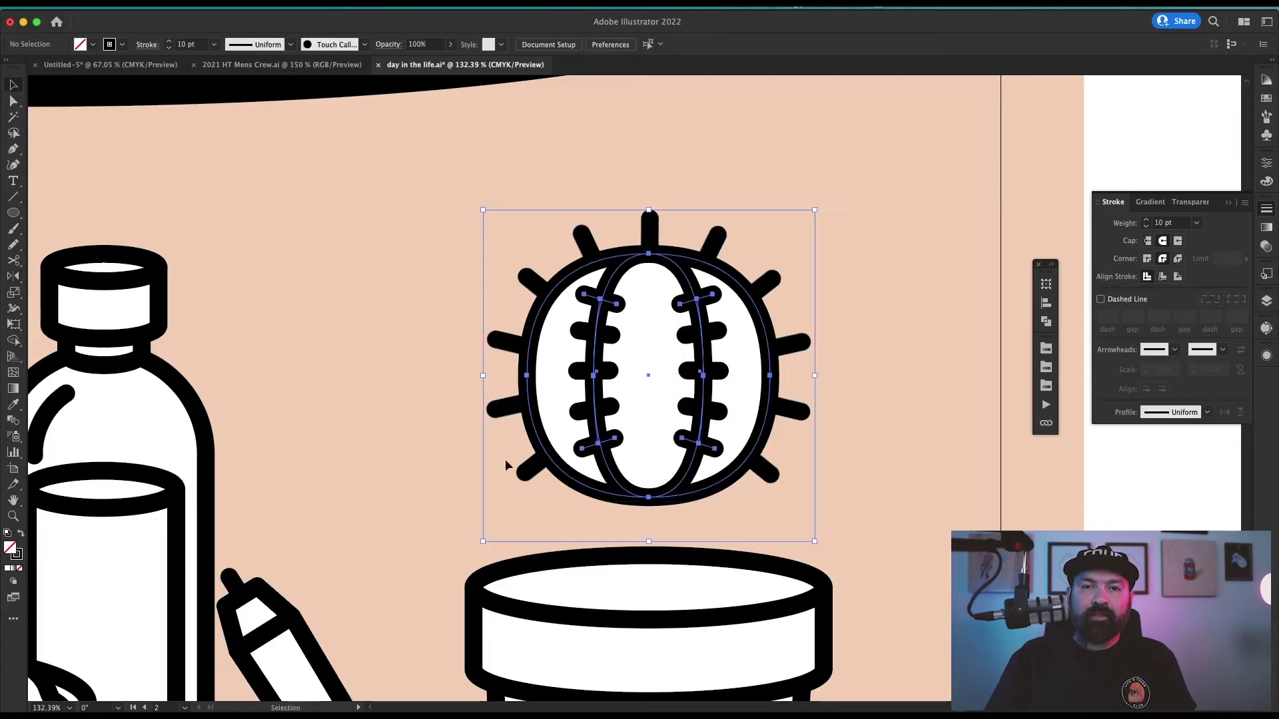
key("s")
left_click_drag(862, 231, 844, 245)
key("v")
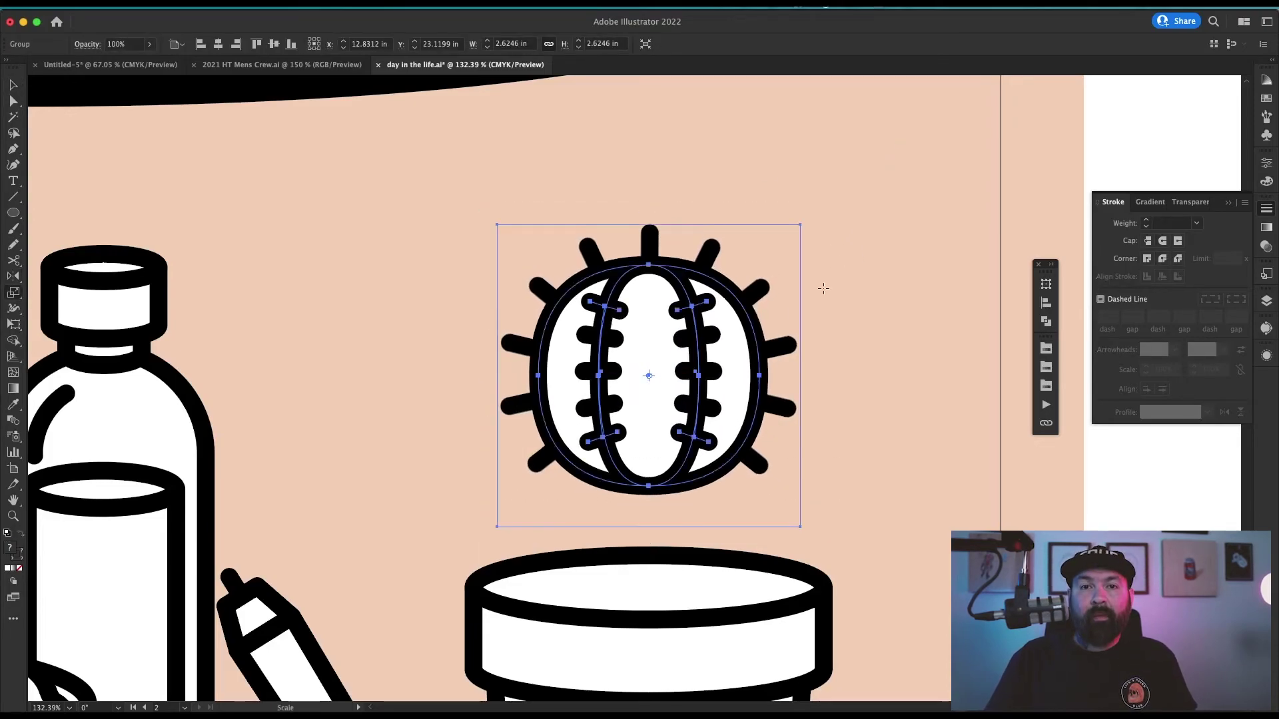
left_click_drag(822, 288, 835, 231)
Step: Move the cactus ball down into the pot and stack a smaller copy on top of it
left_click_drag(730, 373, 731, 487)
left_click_drag(731, 488, 730, 259)
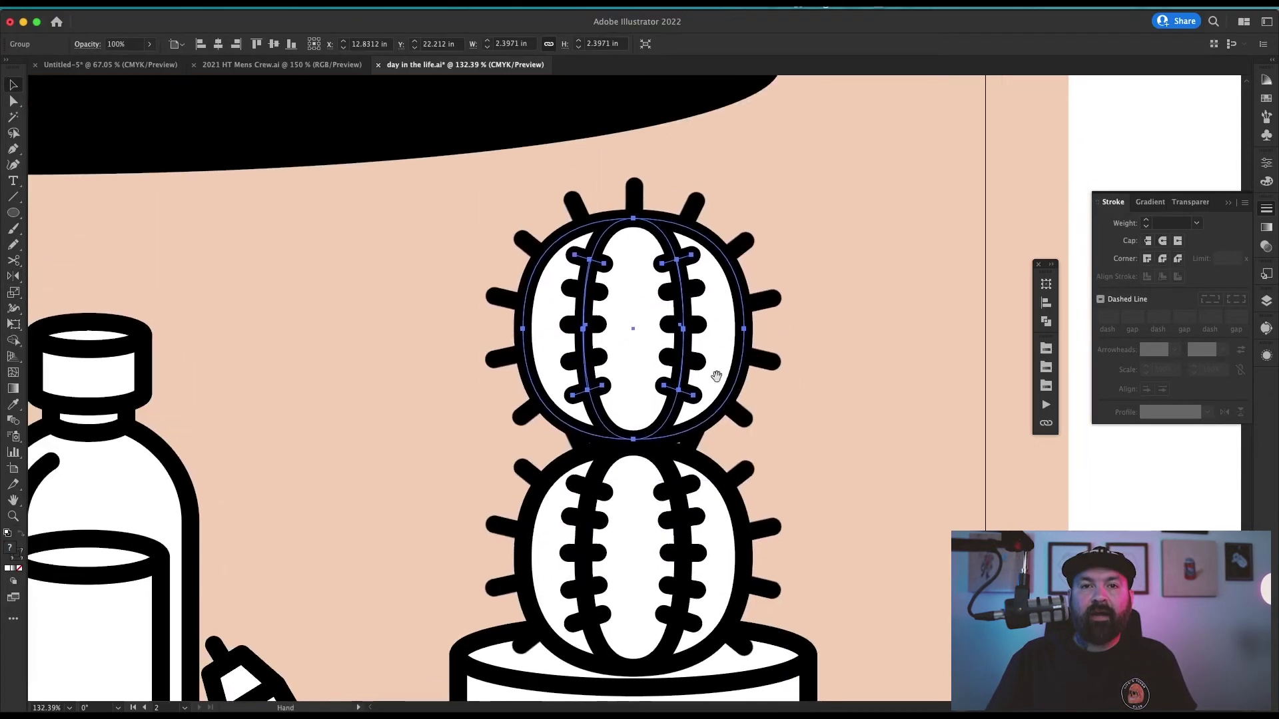
left_click(821, 196)
key("super+0")
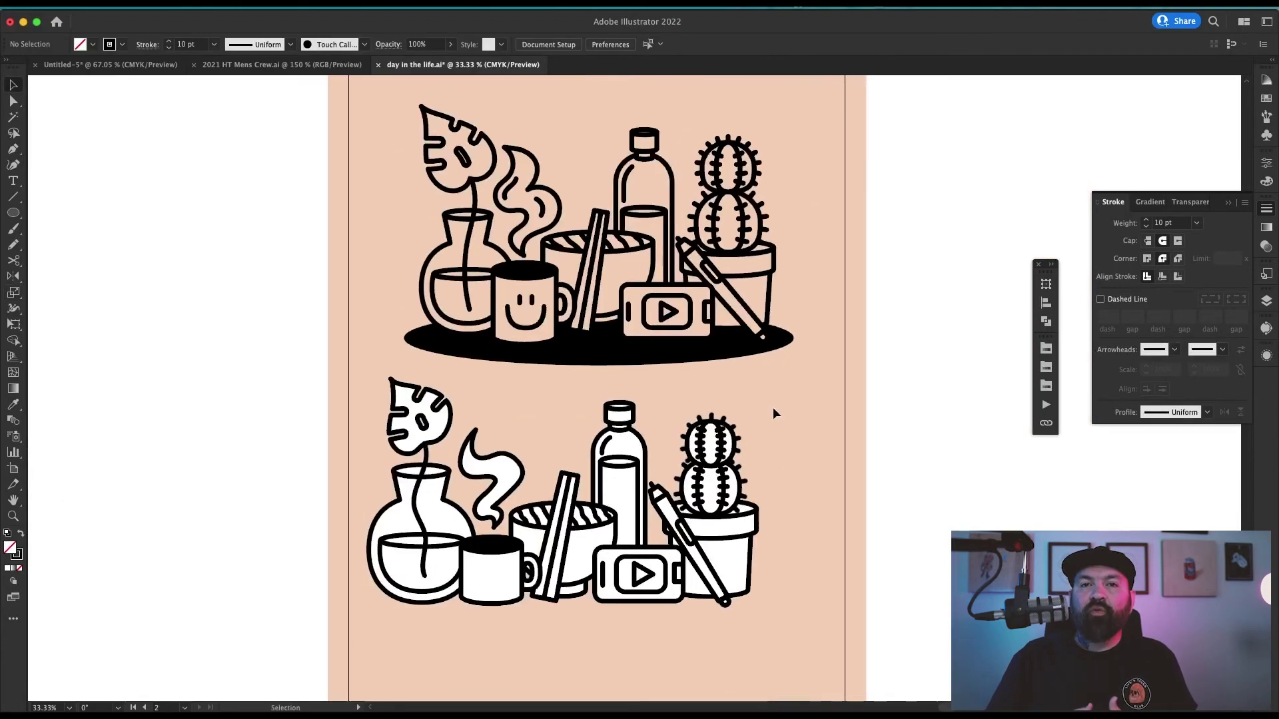
Step: Group the redrawn still life and move it so it sits centred beneath the original illustration
left_click_drag(489, 524, 426, 573)
left_click_drag(717, 477, 754, 487)
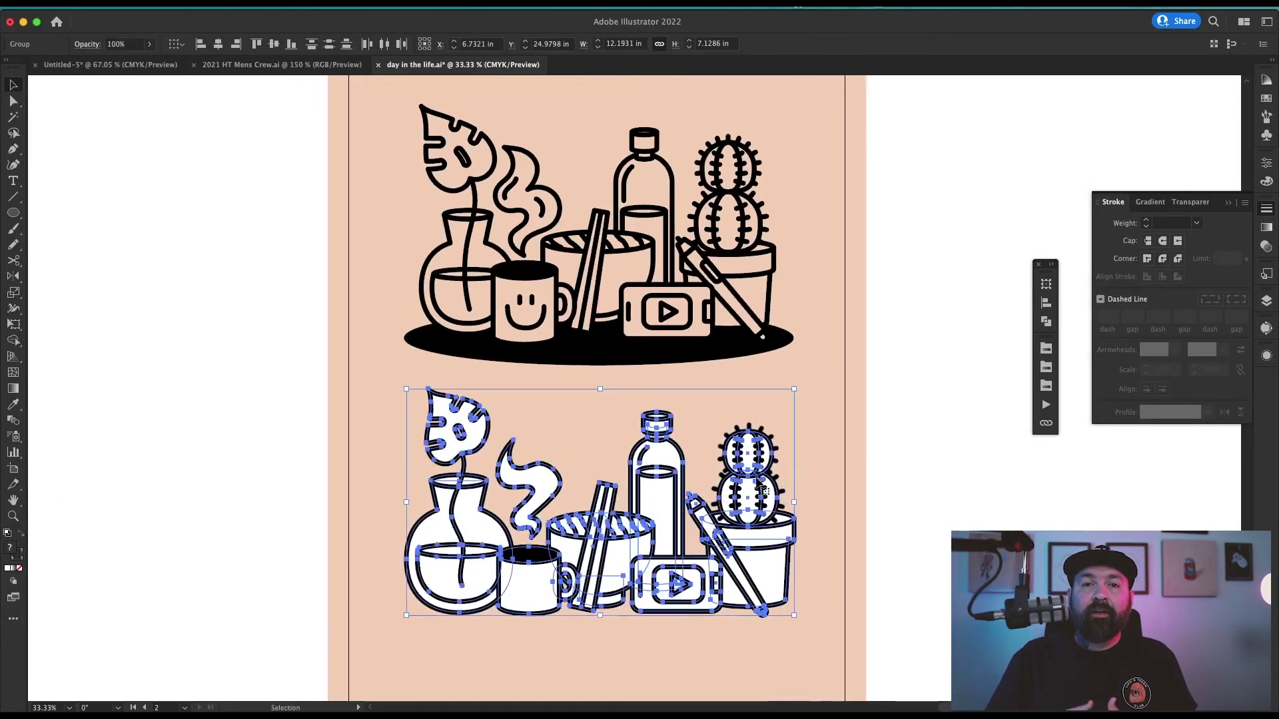
left_click(822, 426)
Step: Draw a black-filled ellipse about 13.89 by 1.89 in across the objects' base and arrange it behind them, in front of the background
left_click_drag(387, 570, 826, 629)
key("shift+x")
key("super+shift+bracketleft")
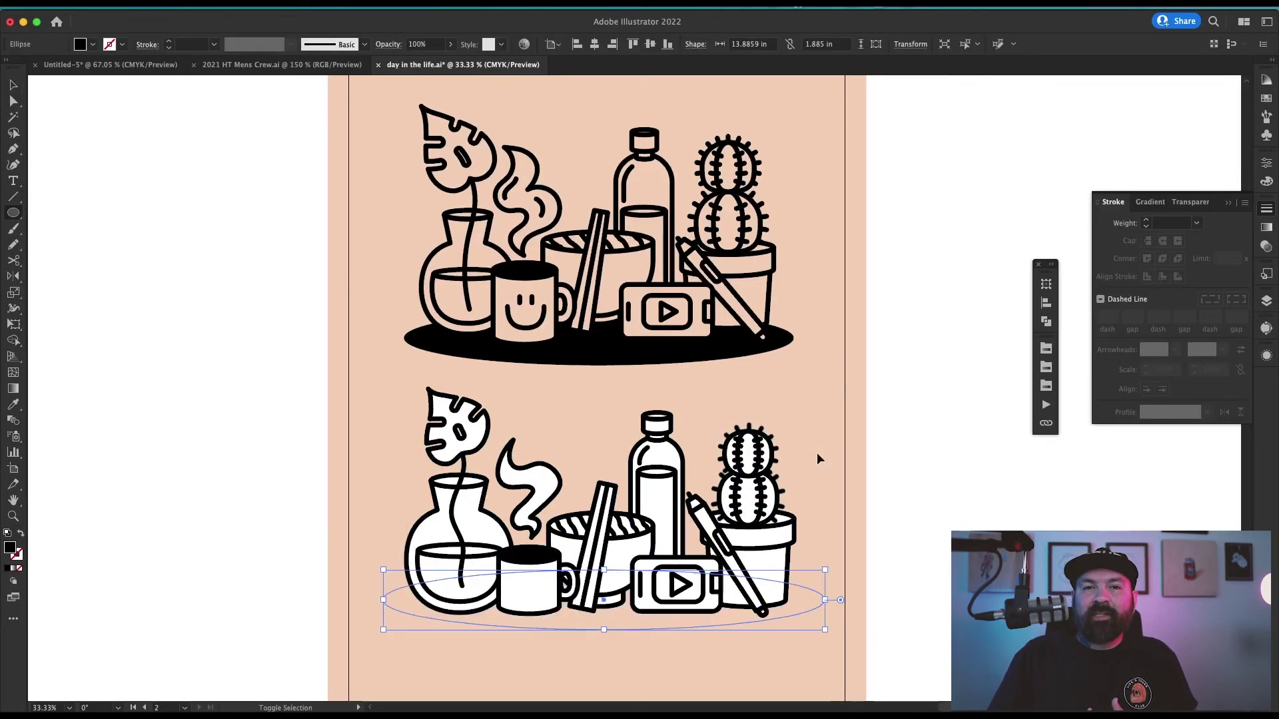
key("super+z")
key("super+bracketleft")
key("super+bracketleft")
key("super+bracketleft")
key("super+bracketleft")
key("super+bracketleft")
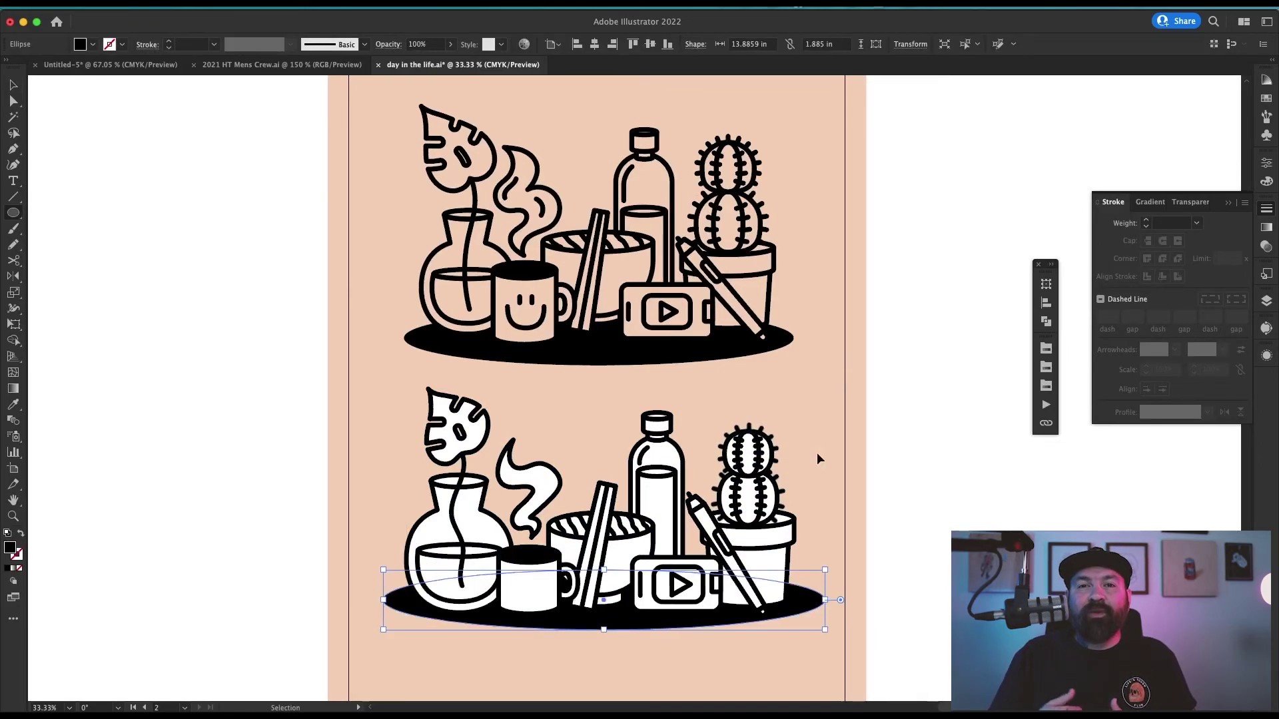